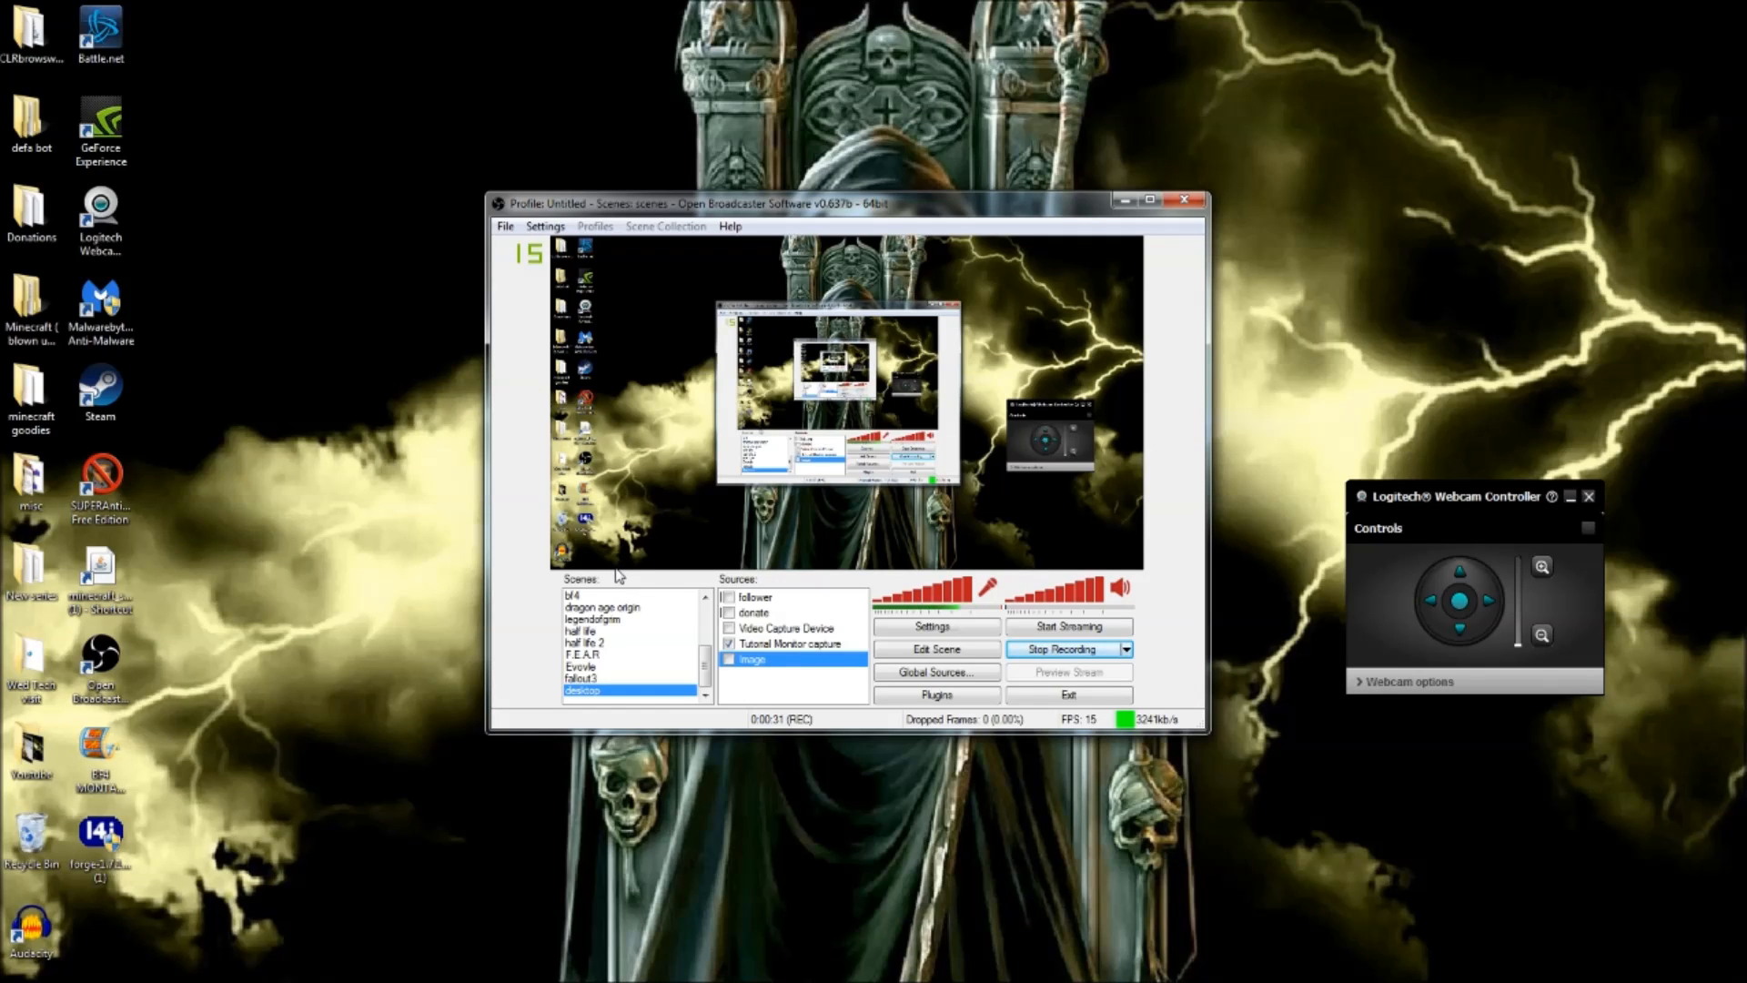
Open the settings and review the encoding options and the modes available for broadcasting
{"action": "left_click", "coordinate": [890, 628]}
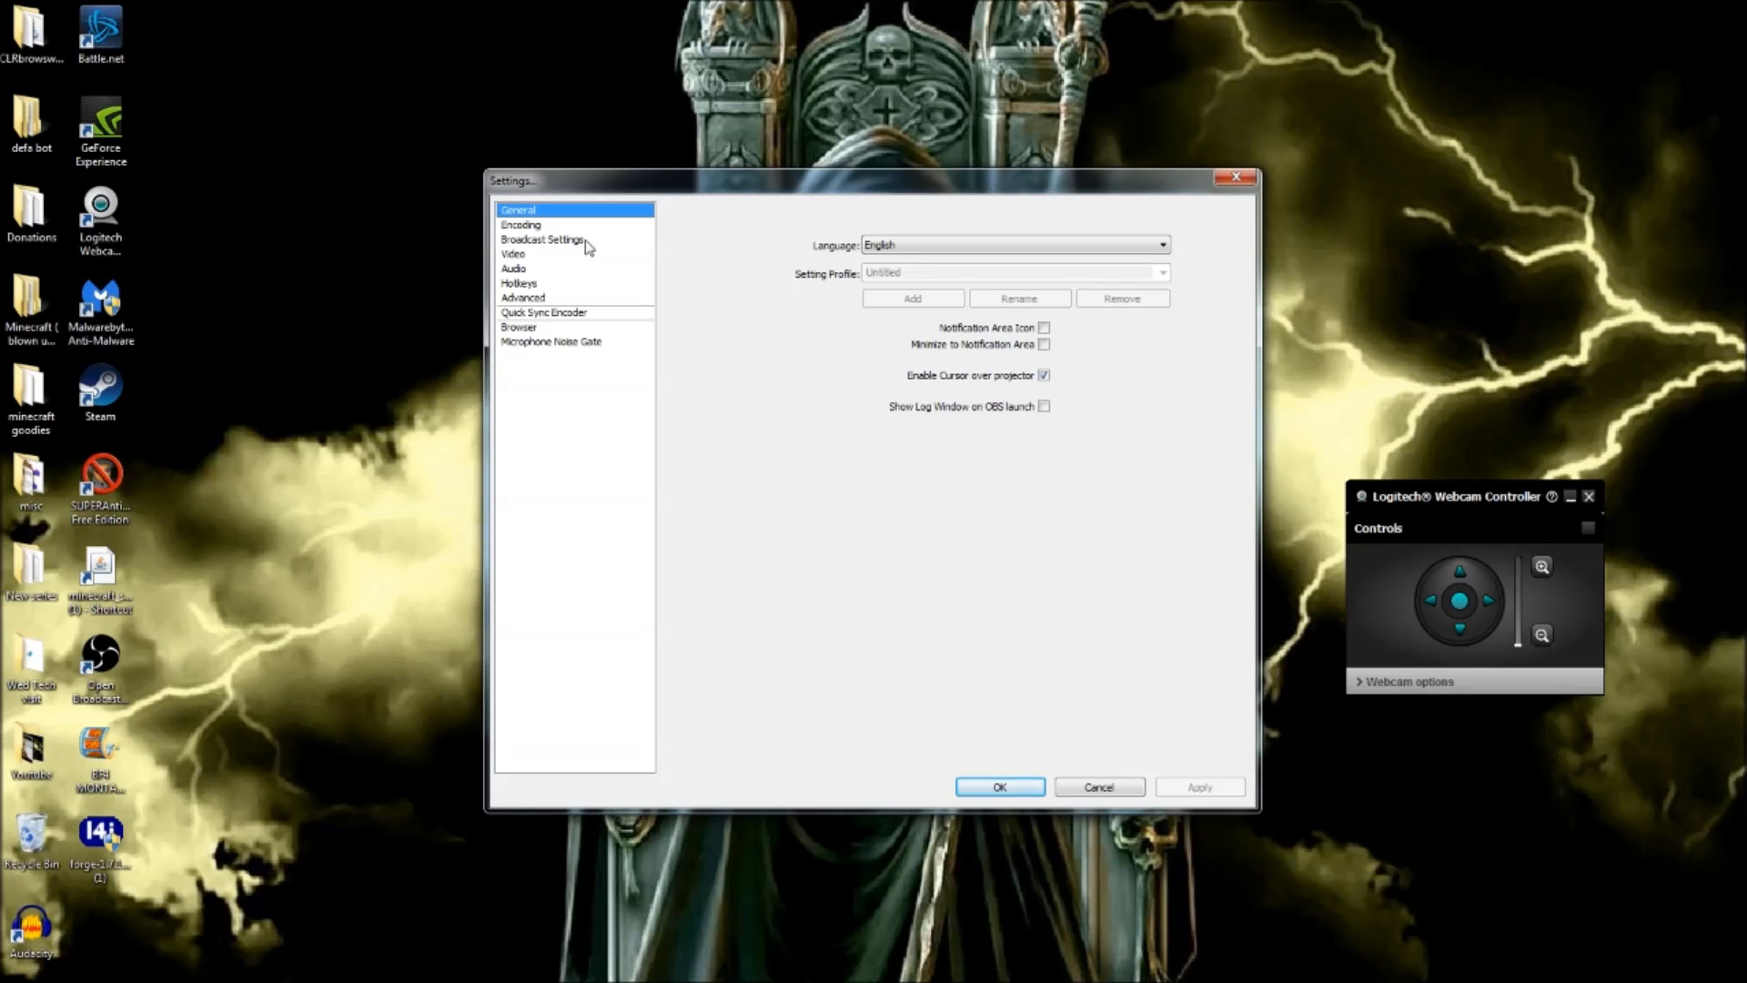
{"action": "left_click", "coordinate": [543, 228]}
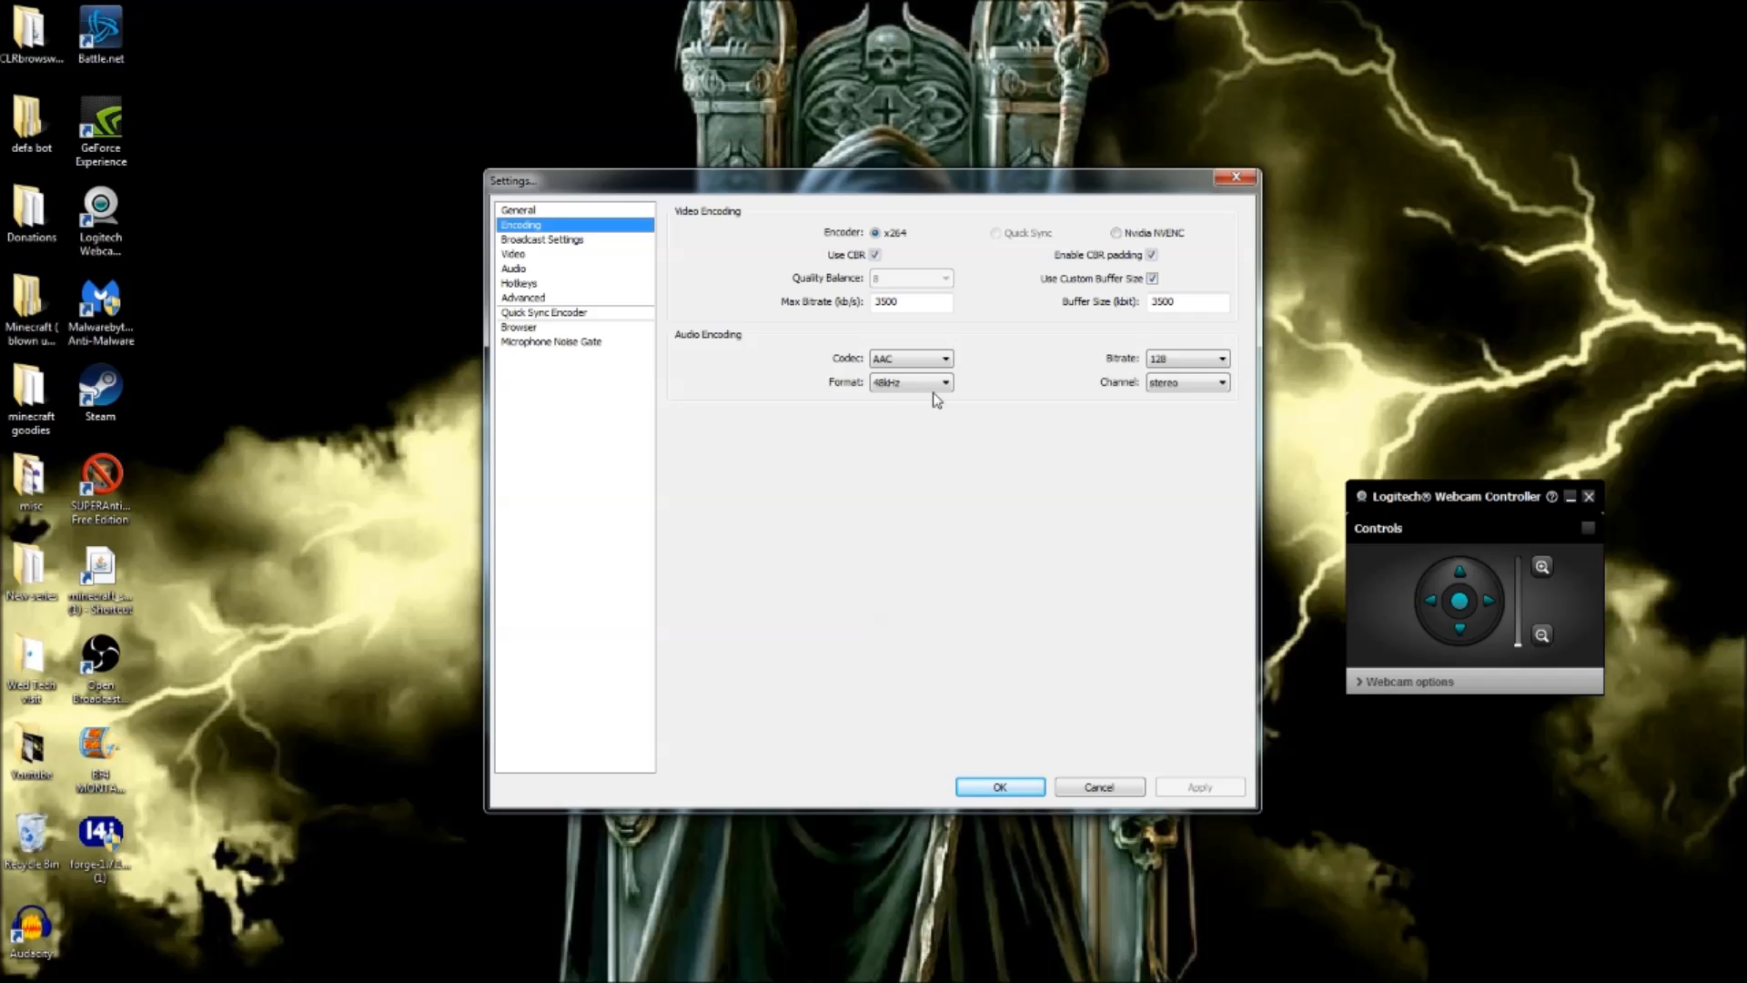
{"action": "left_click", "coordinate": [547, 242]}
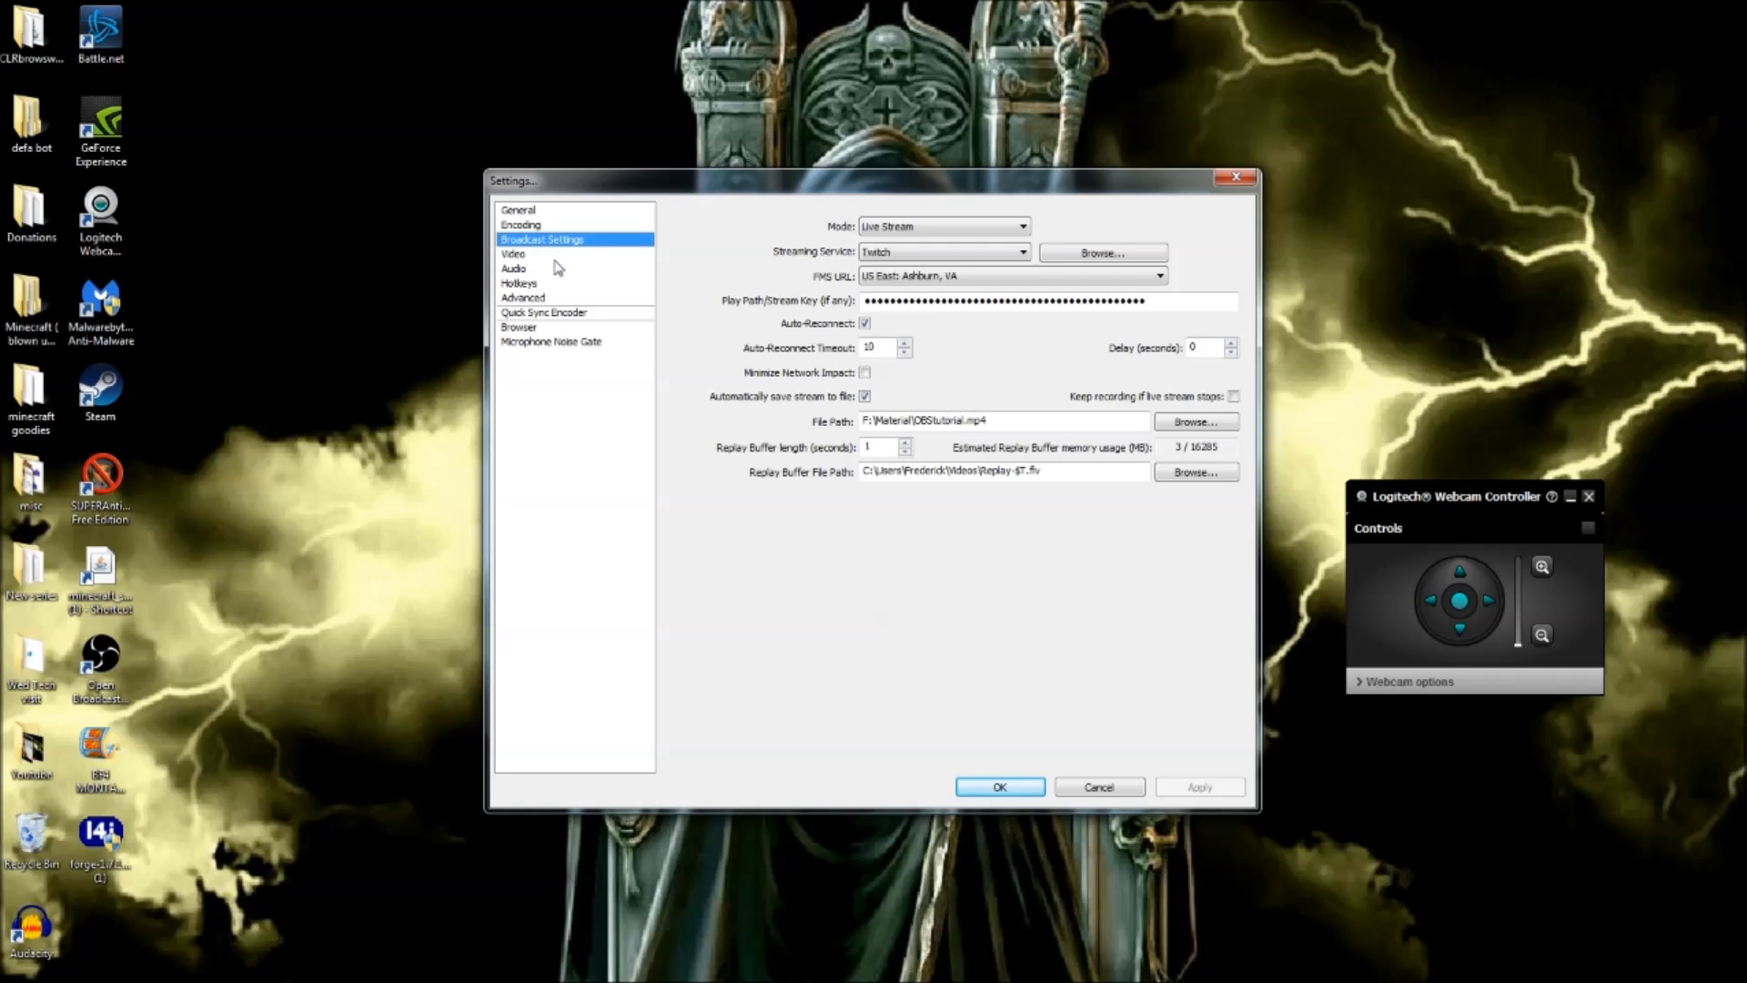
{"action": "left_click", "coordinate": [892, 225]}
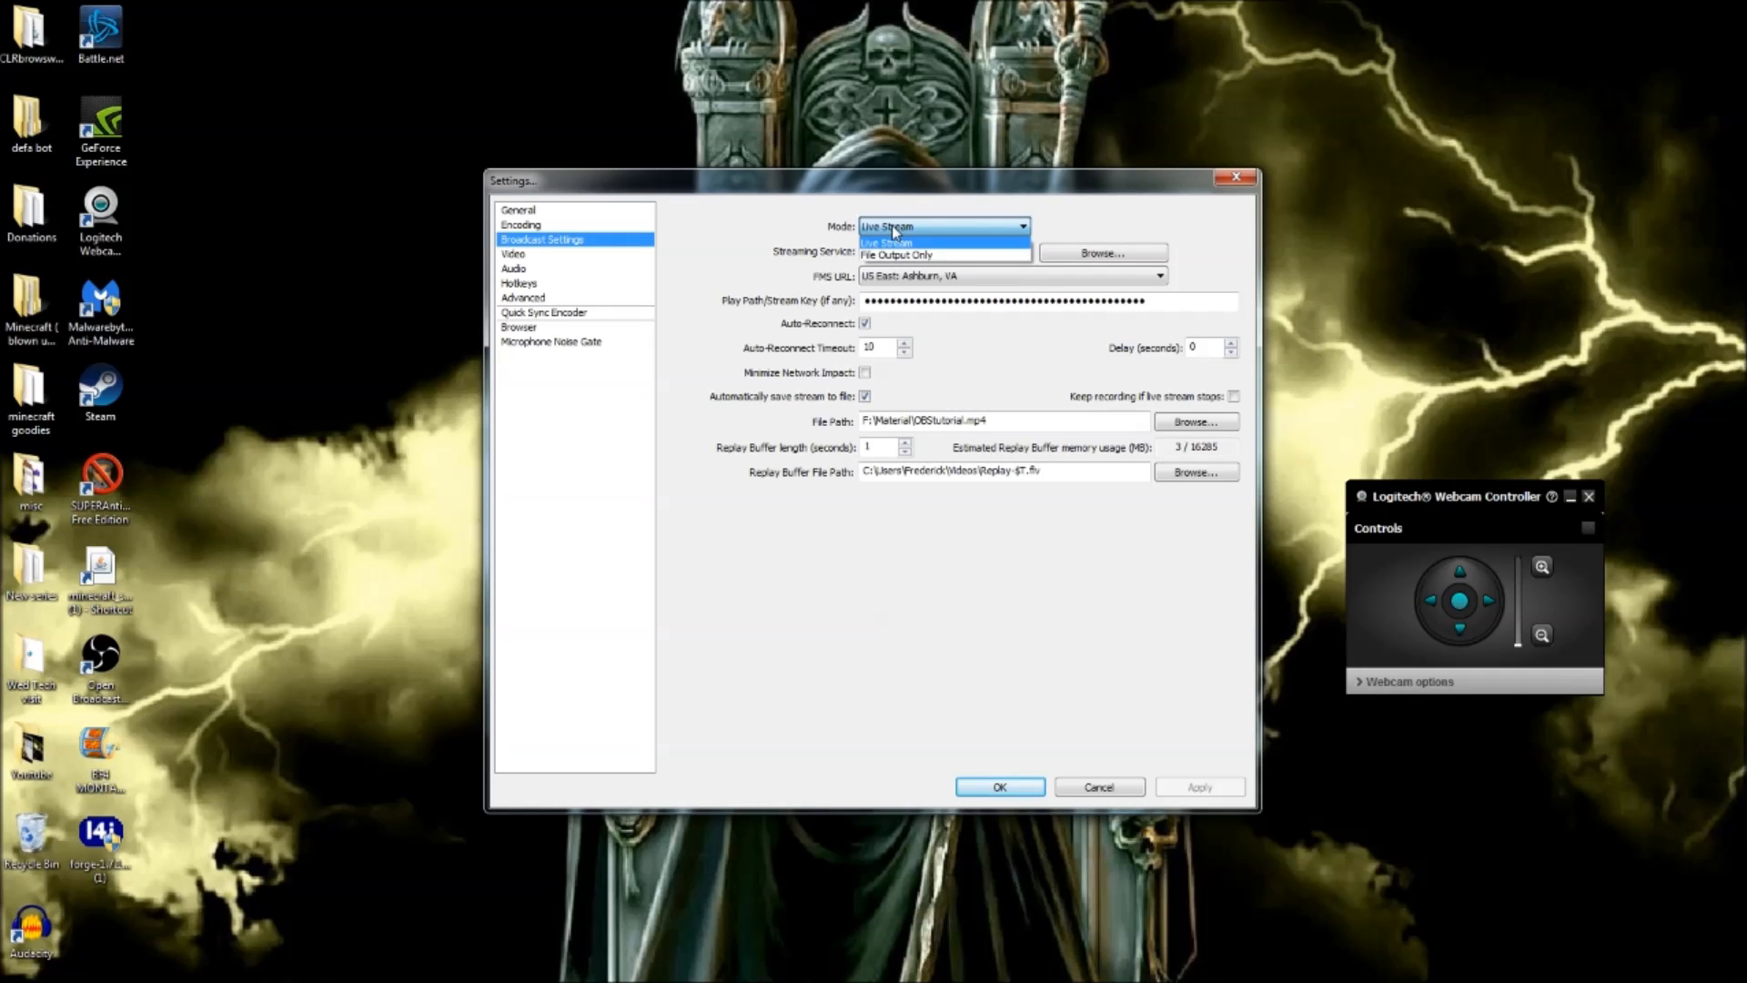
{"action": "left_click", "coordinate": [769, 221]}
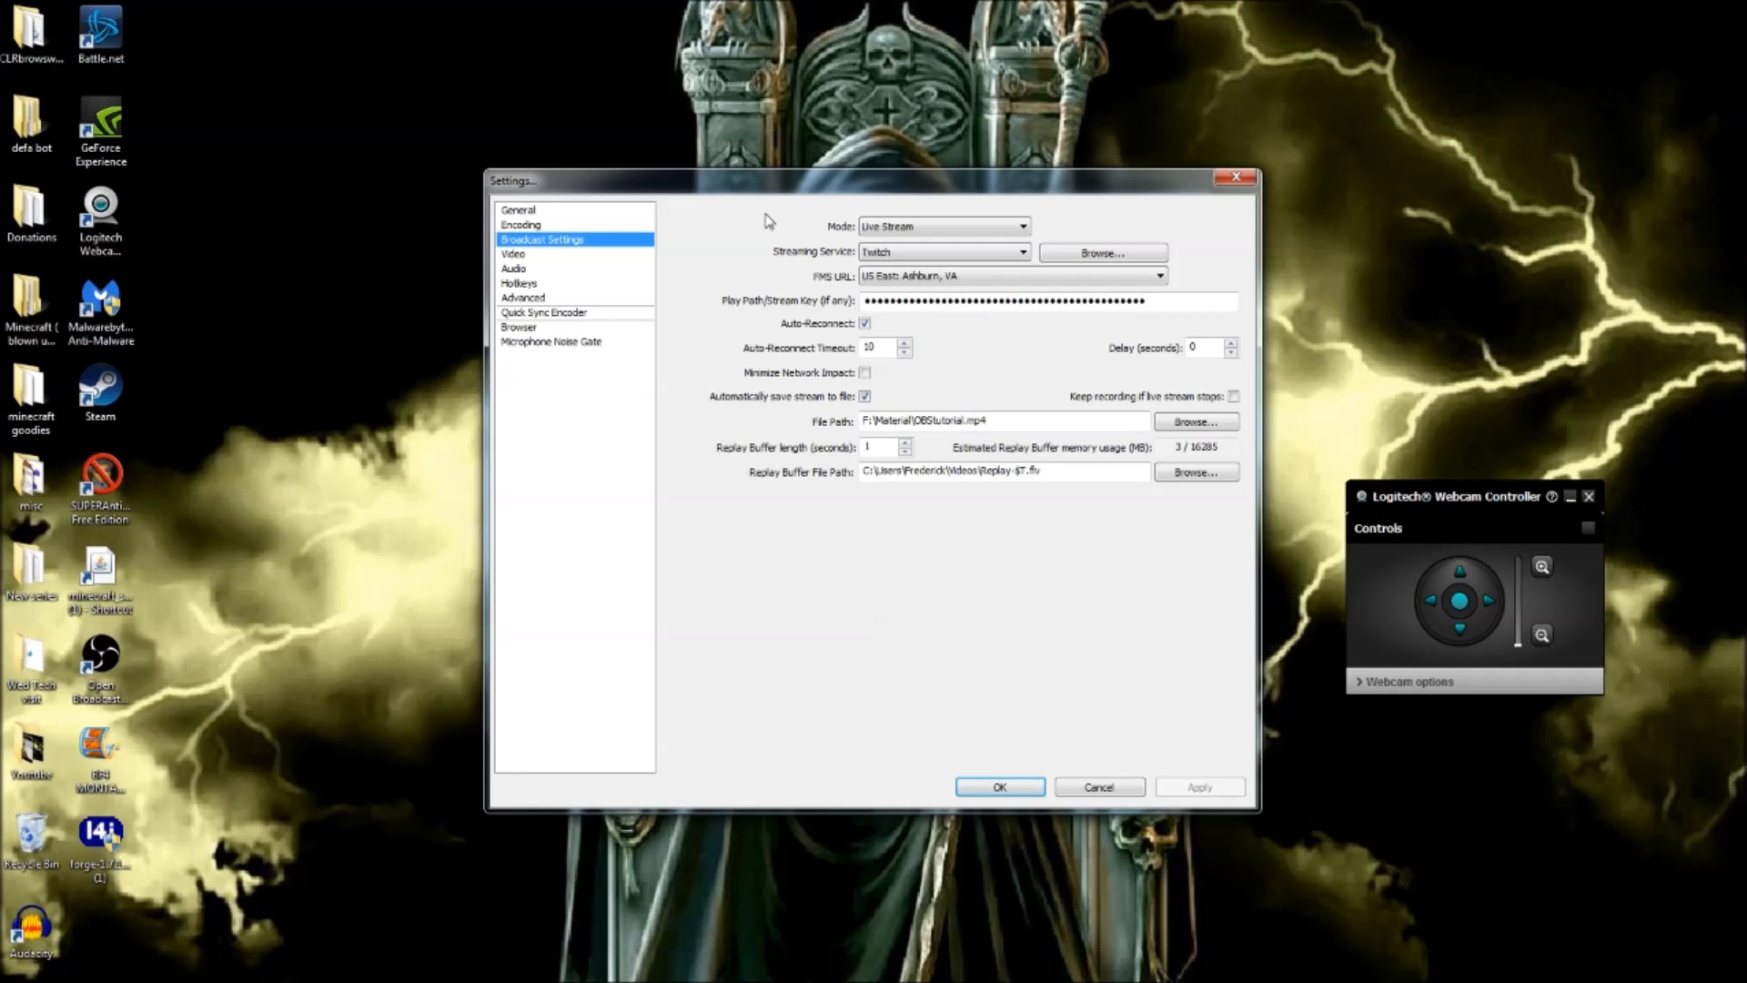
Choose US East: Ashburn, VA as the FMS URL and highlight the stream key to point it out
{"action": "left_click", "coordinate": [963, 281]}
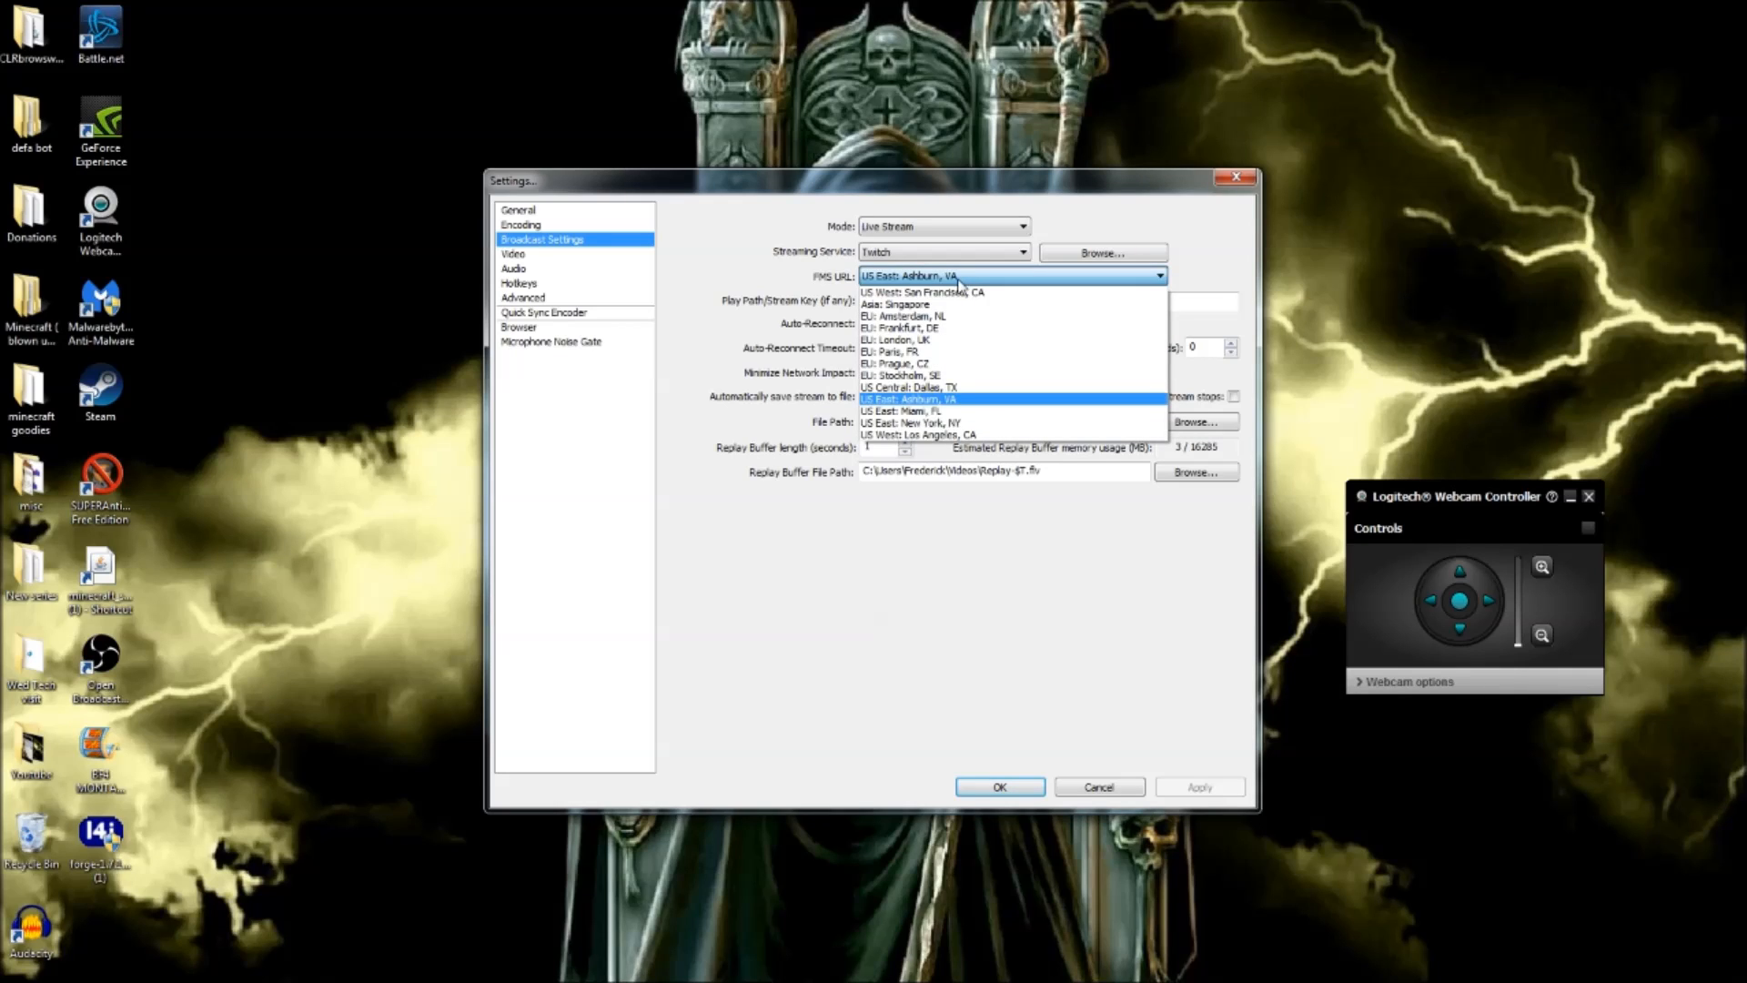
{"action": "left_click", "coordinate": [953, 399]}
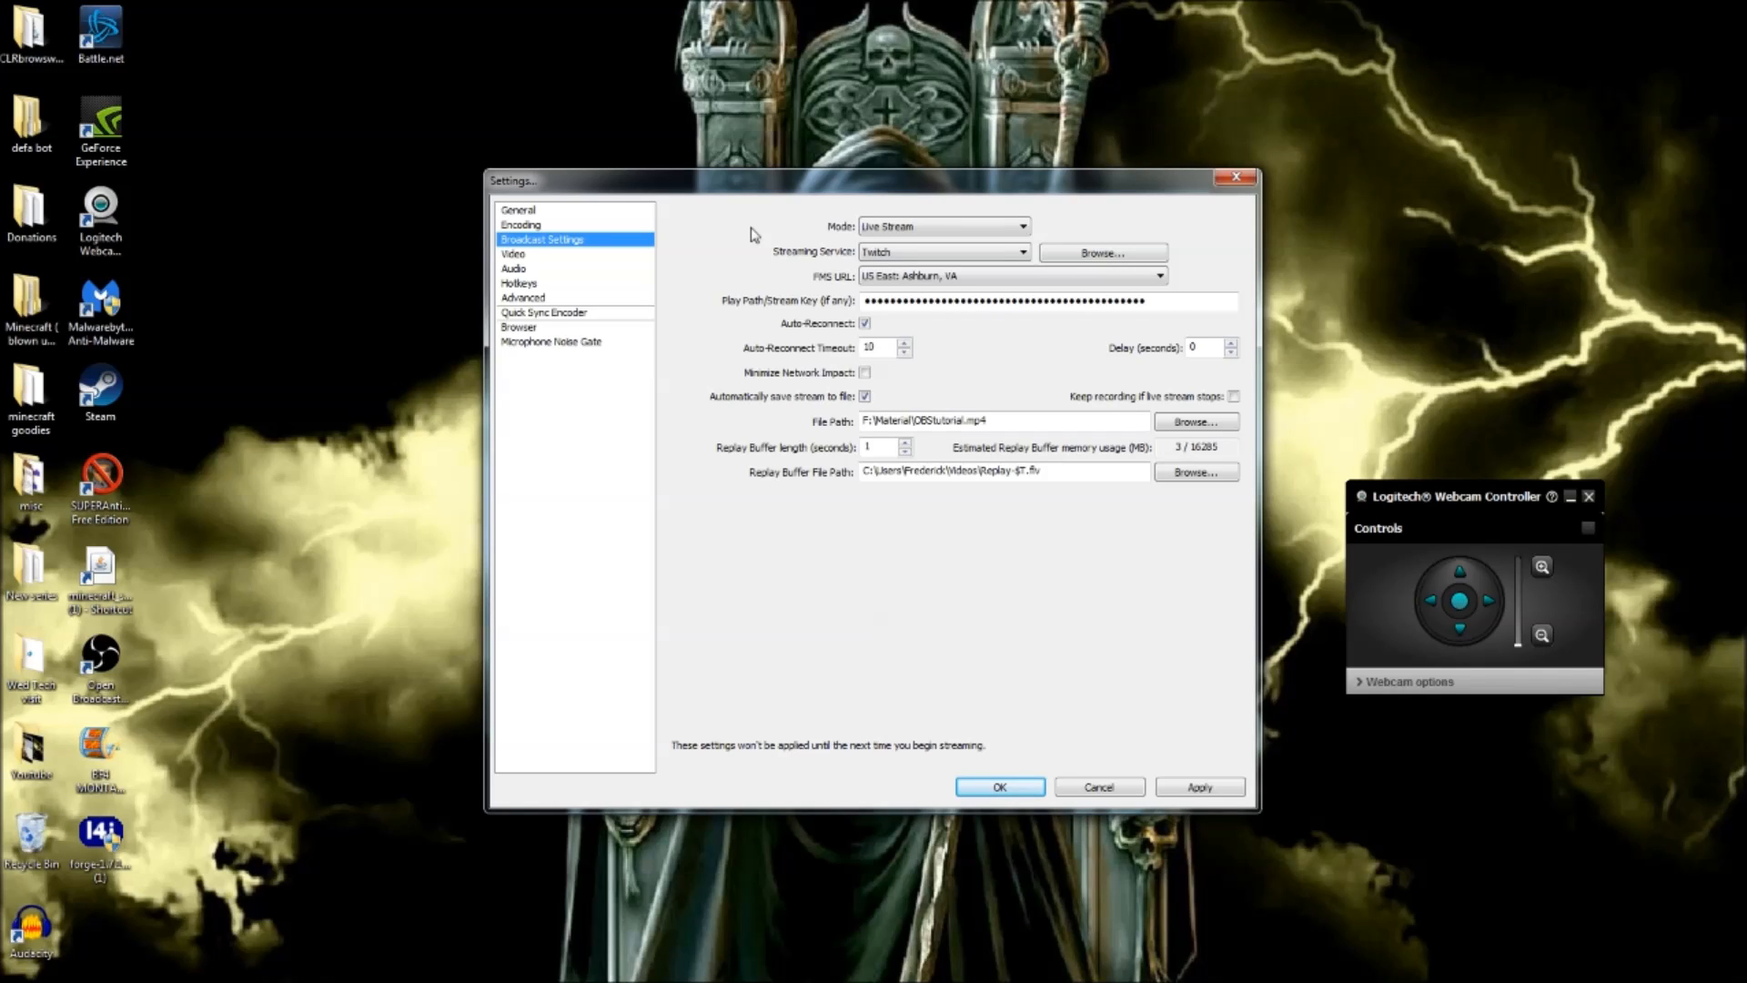
{"action": "left_click_drag", "start_coordinate": [1184, 301], "coordinate": [715, 306]}
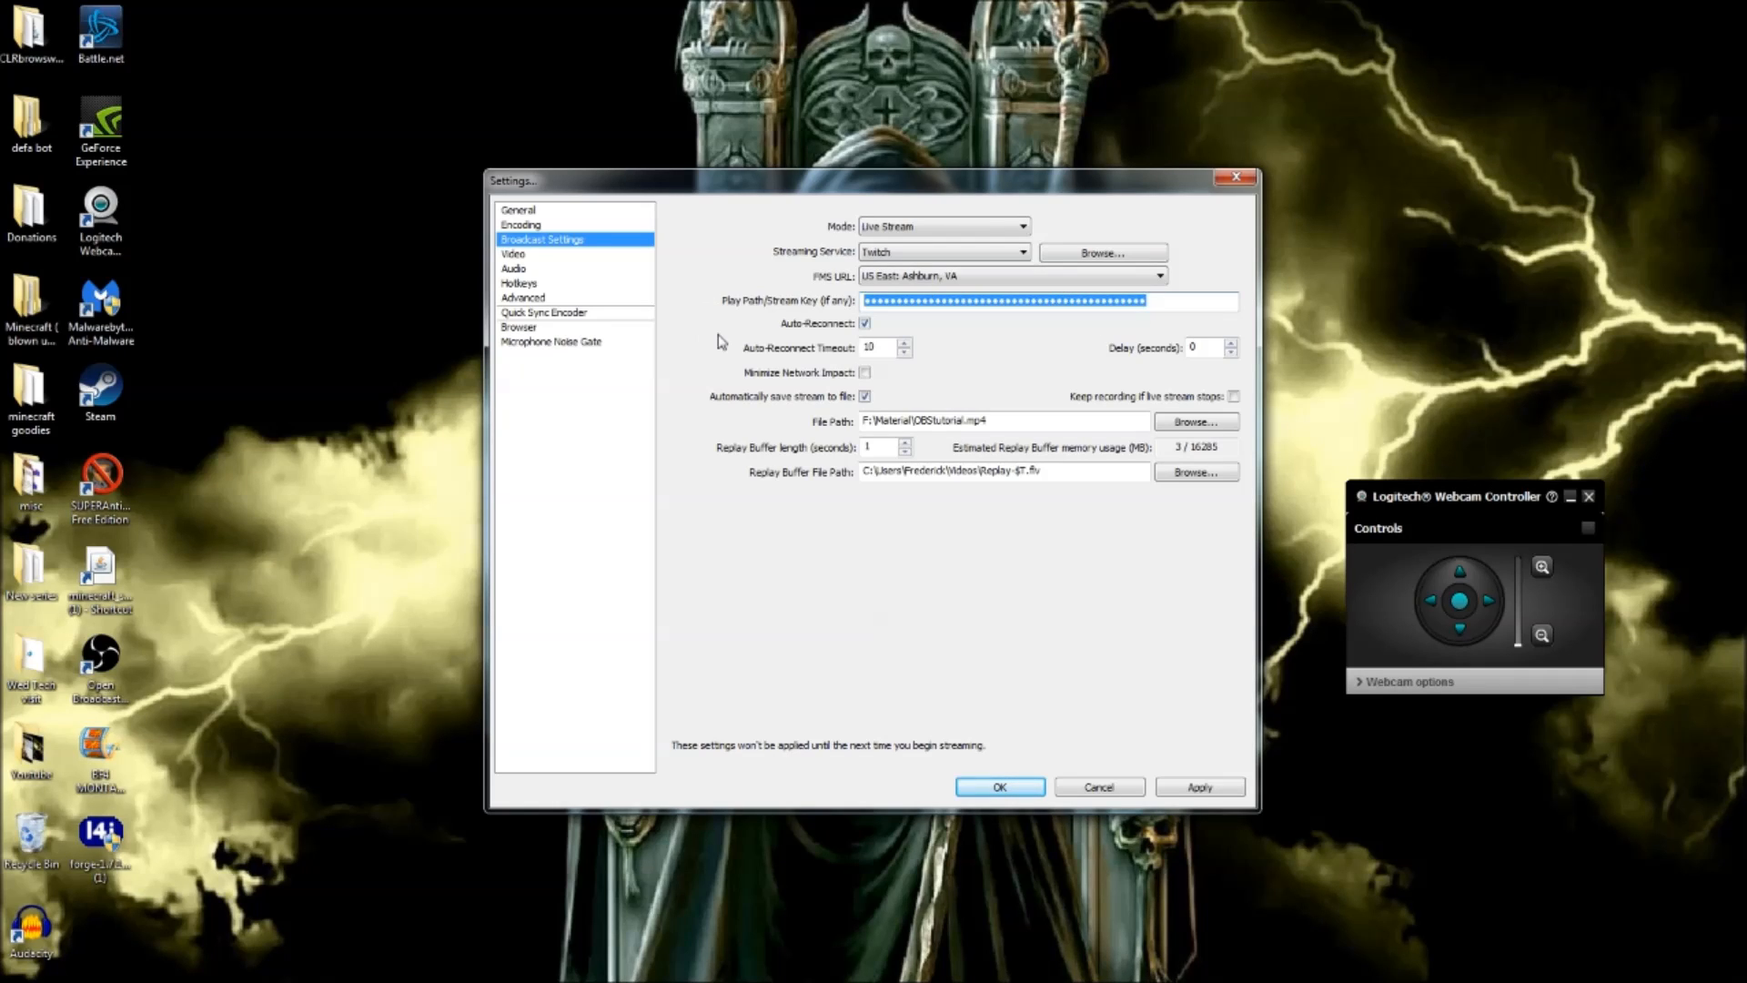
{"action": "left_click", "coordinate": [976, 300]}
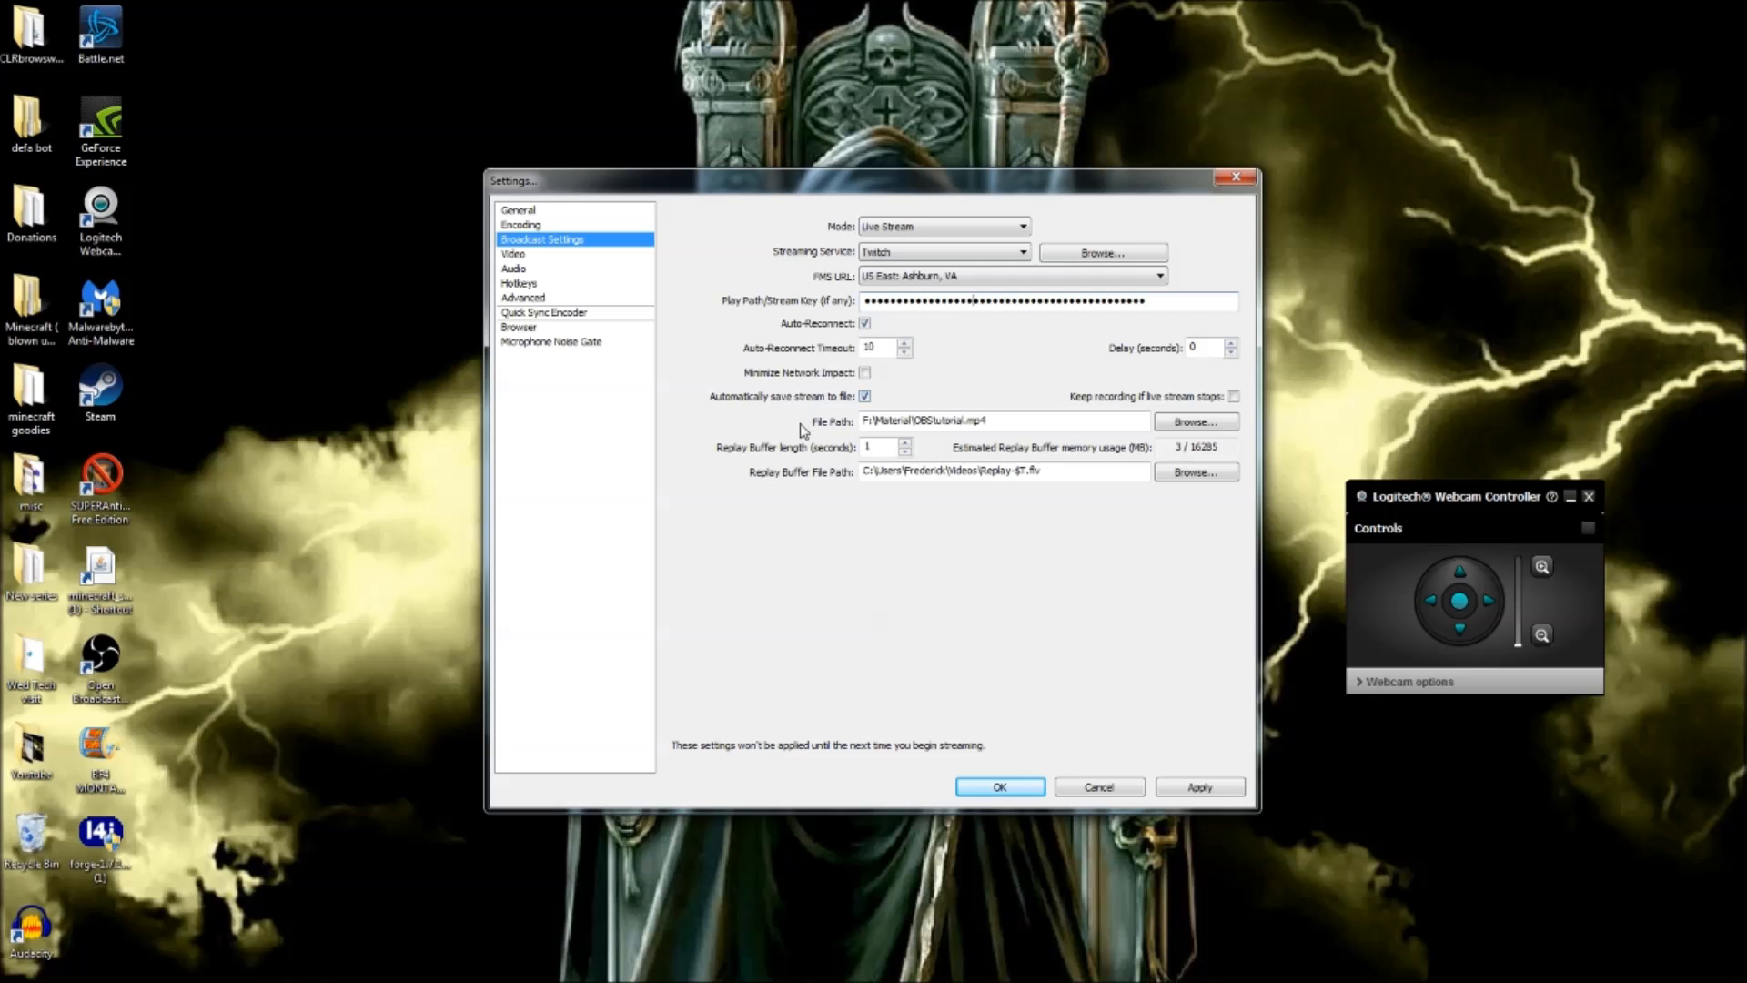
Examine the recording file path and its file name, and go to the video settings without saving the broadcast changes
{"action": "mouse_move", "coordinate": [890, 426]}
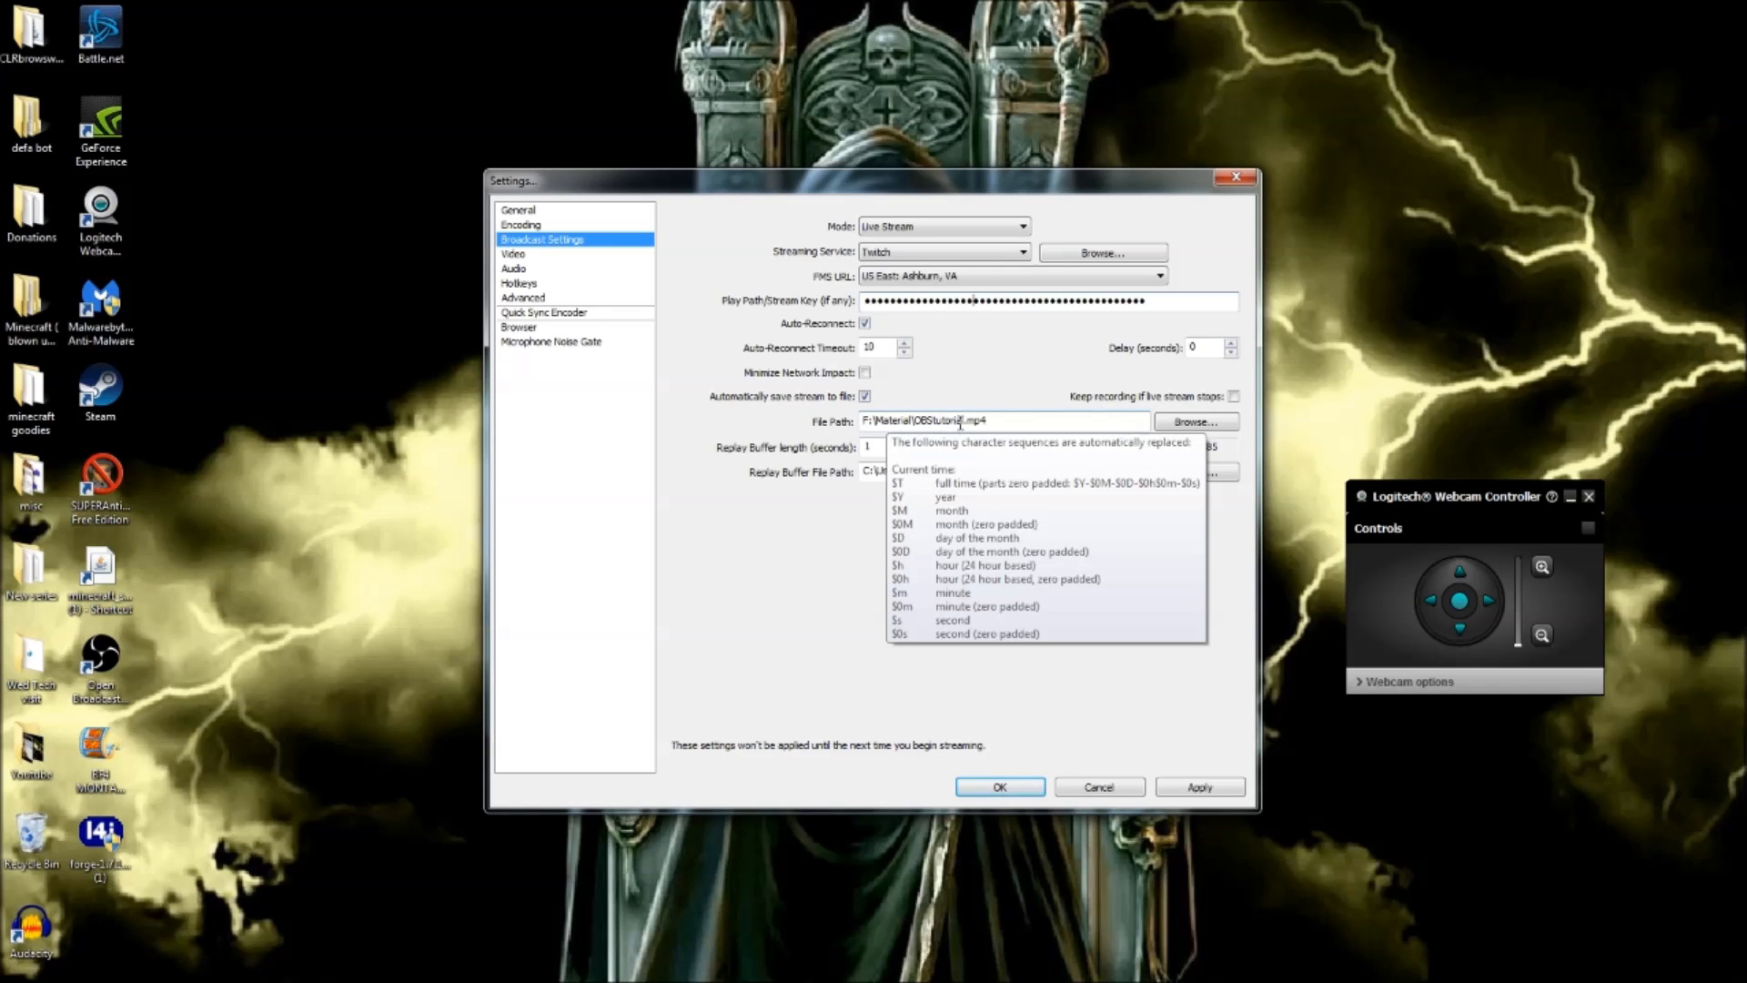
{"action": "mouse_move", "coordinate": [1014, 421]}
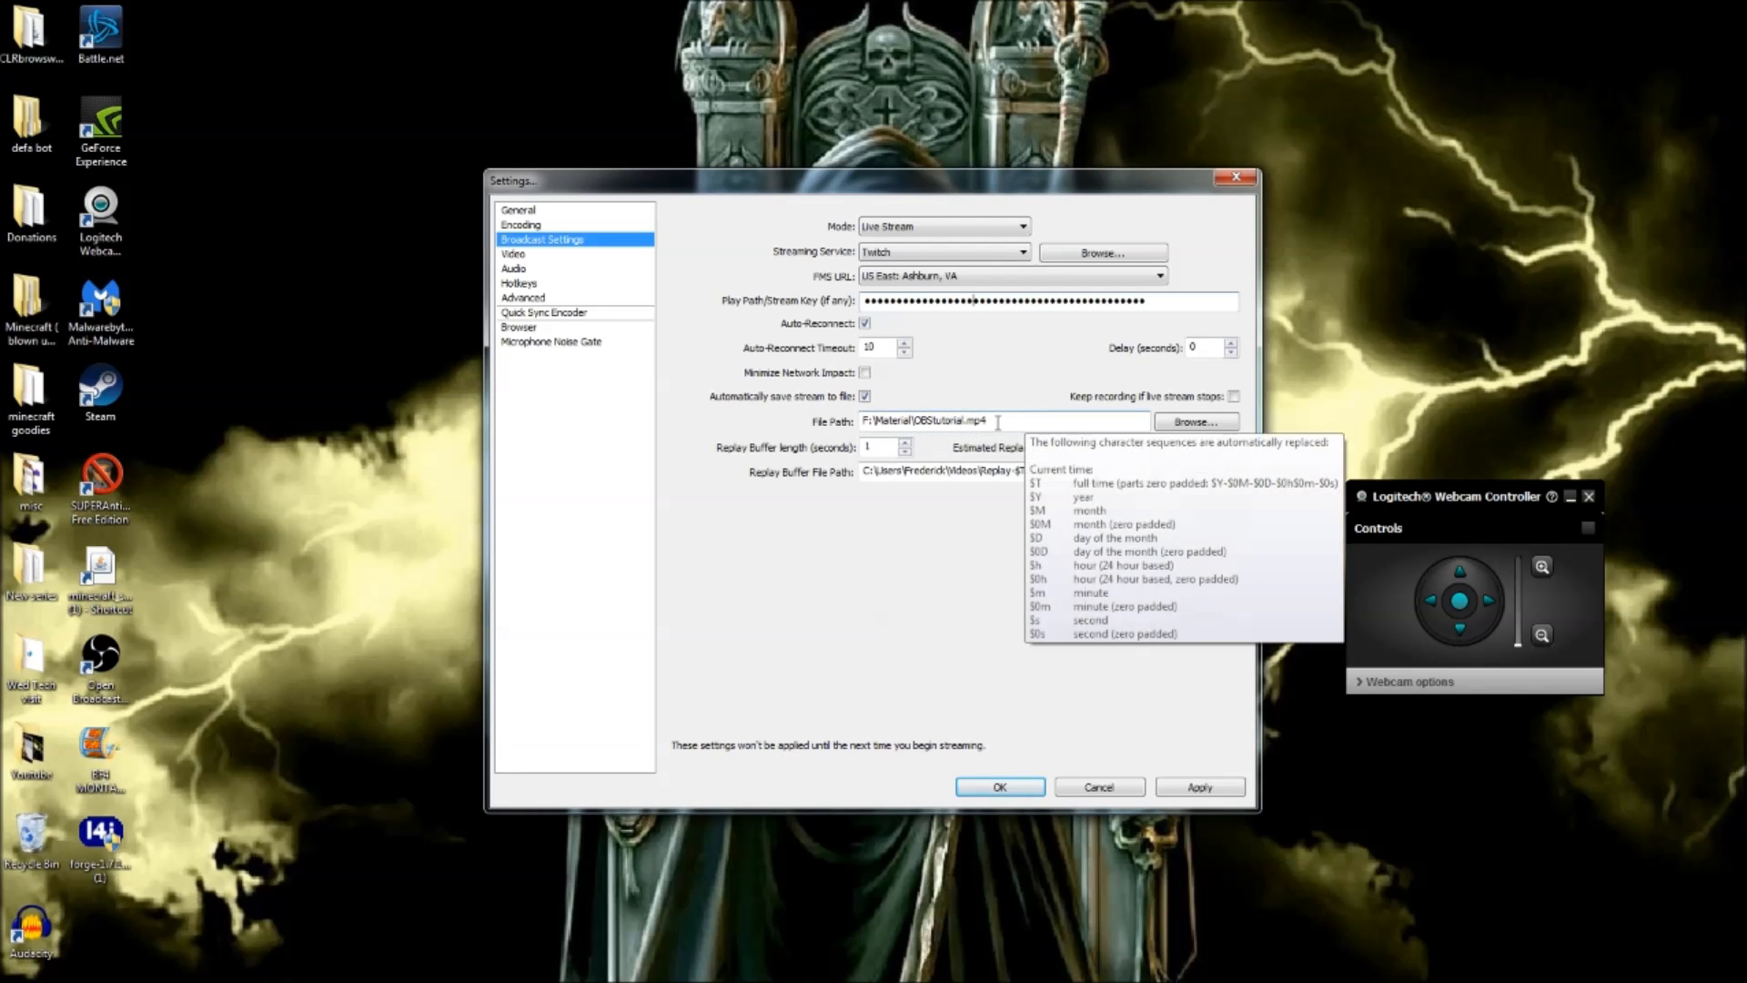
{"action": "left_click_drag", "start_coordinate": [918, 421], "coordinate": [965, 421]}
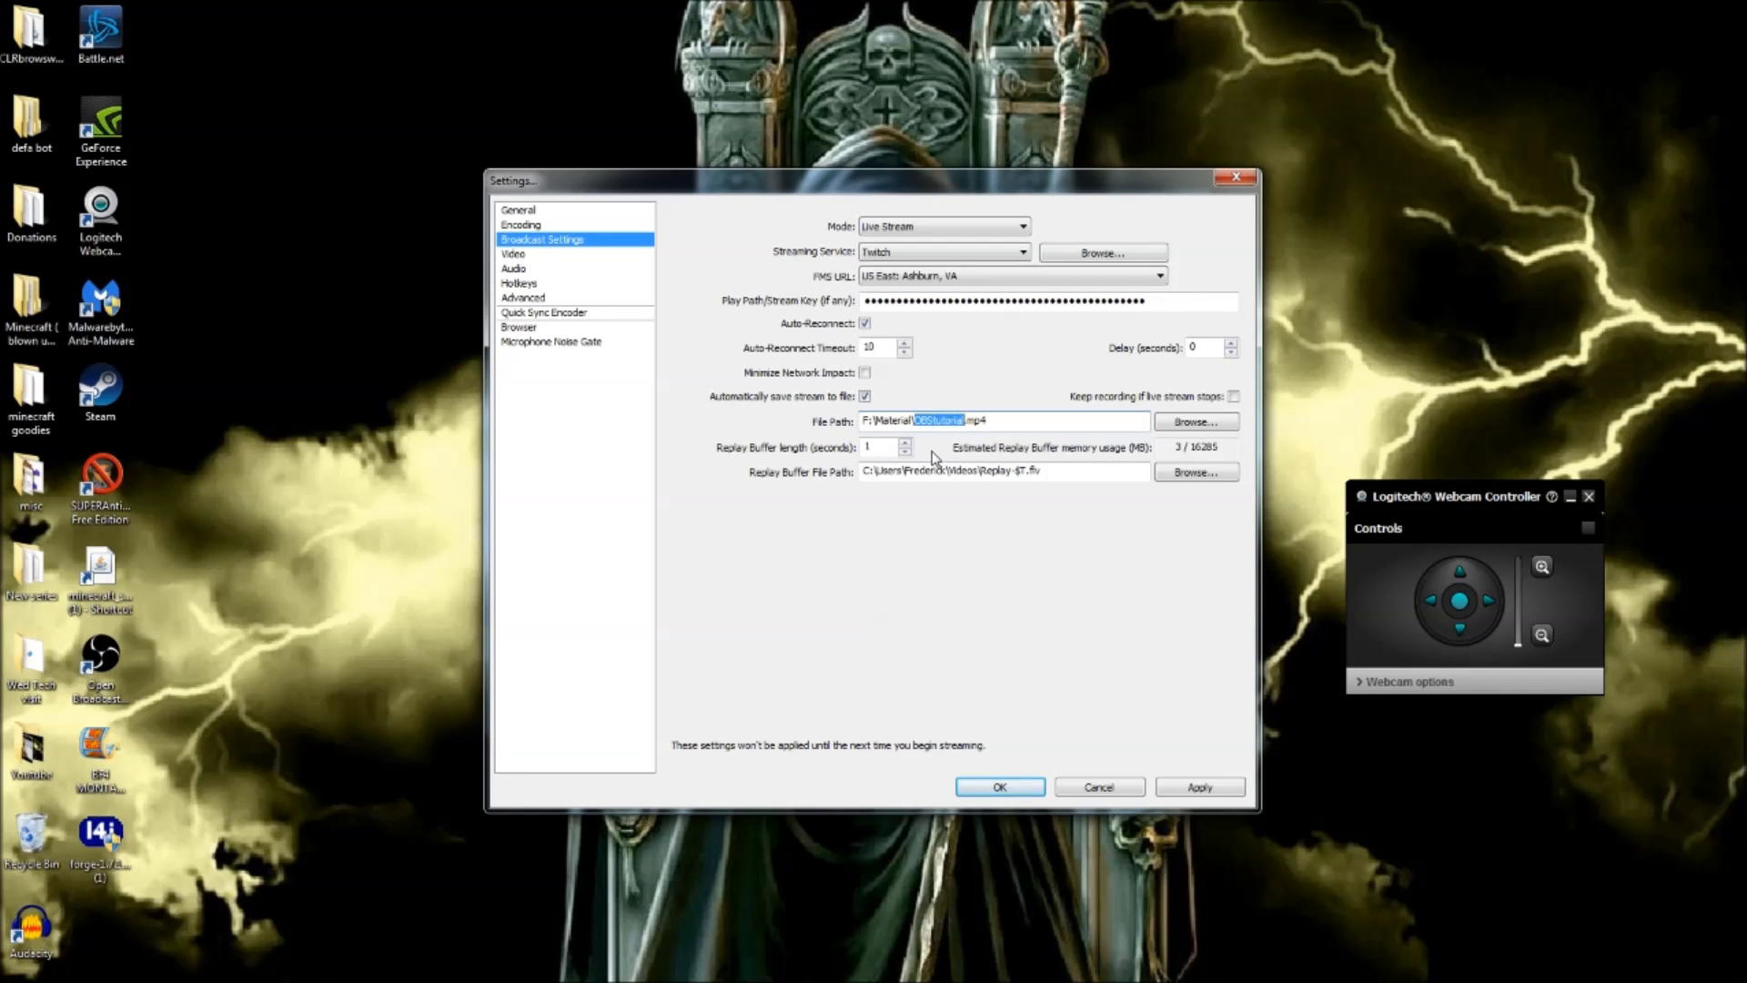
{"action": "mouse_move", "coordinate": [945, 428]}
{"action": "left_click", "coordinate": [1002, 420]}
{"action": "left_click", "coordinate": [559, 255]}
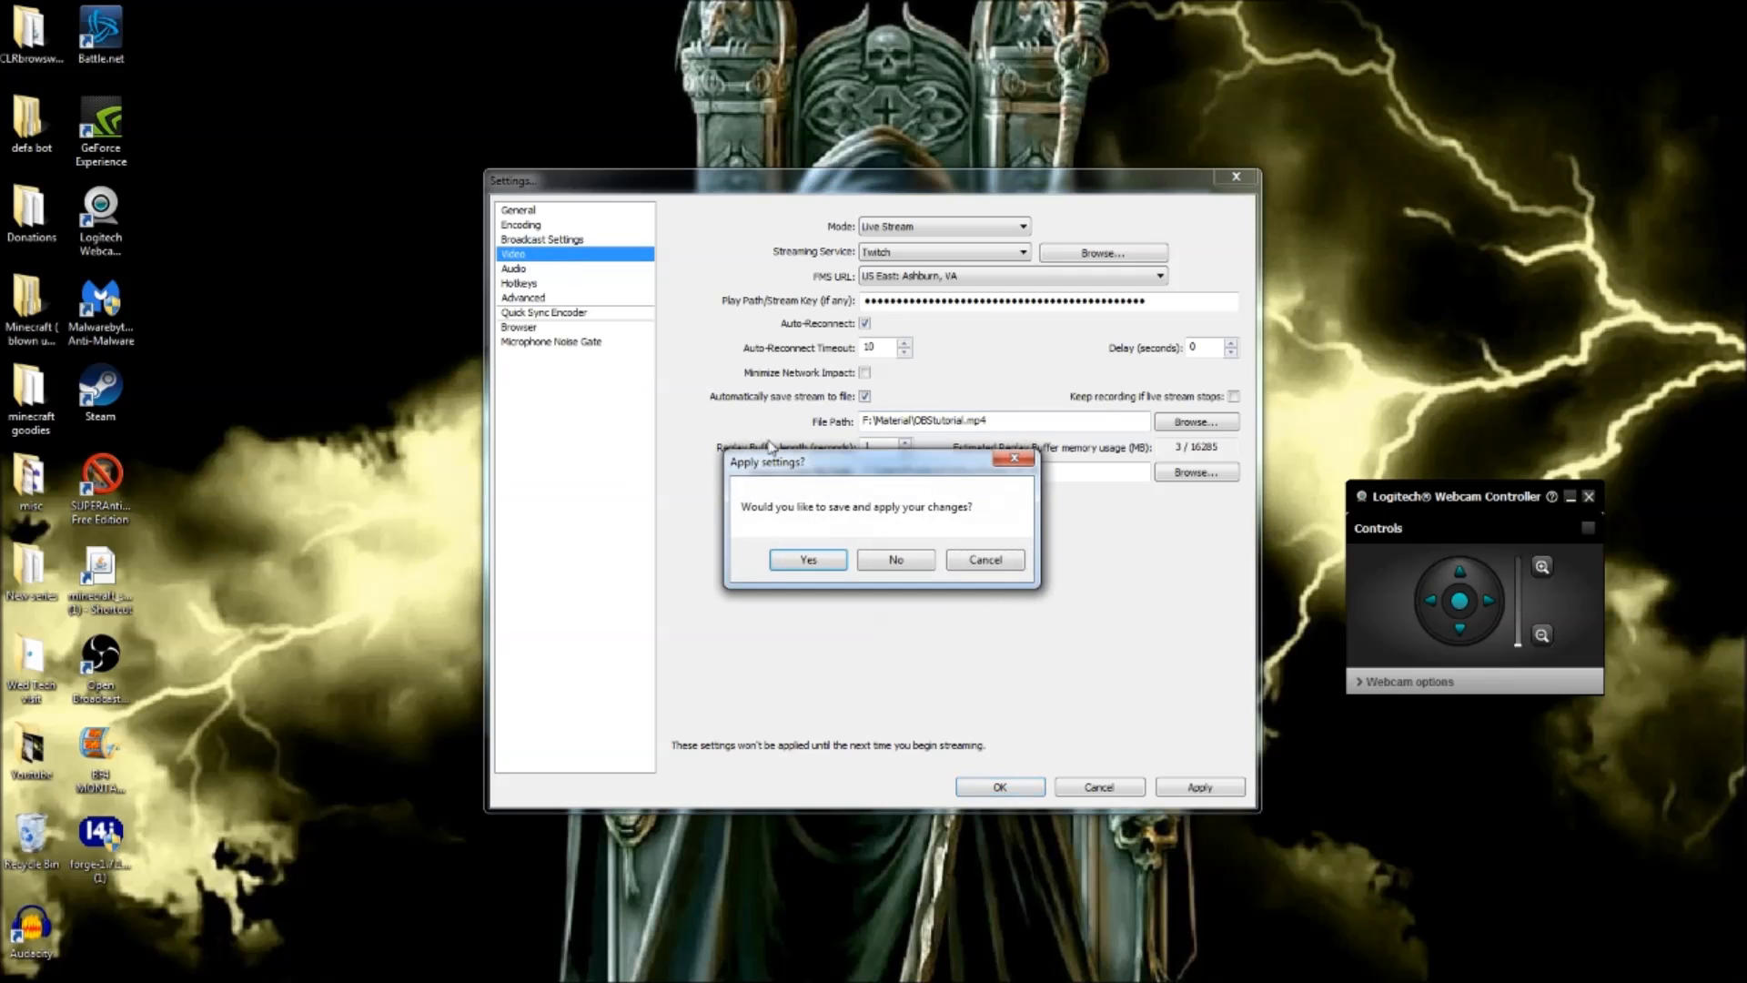
{"action": "left_click", "coordinate": [888, 560]}
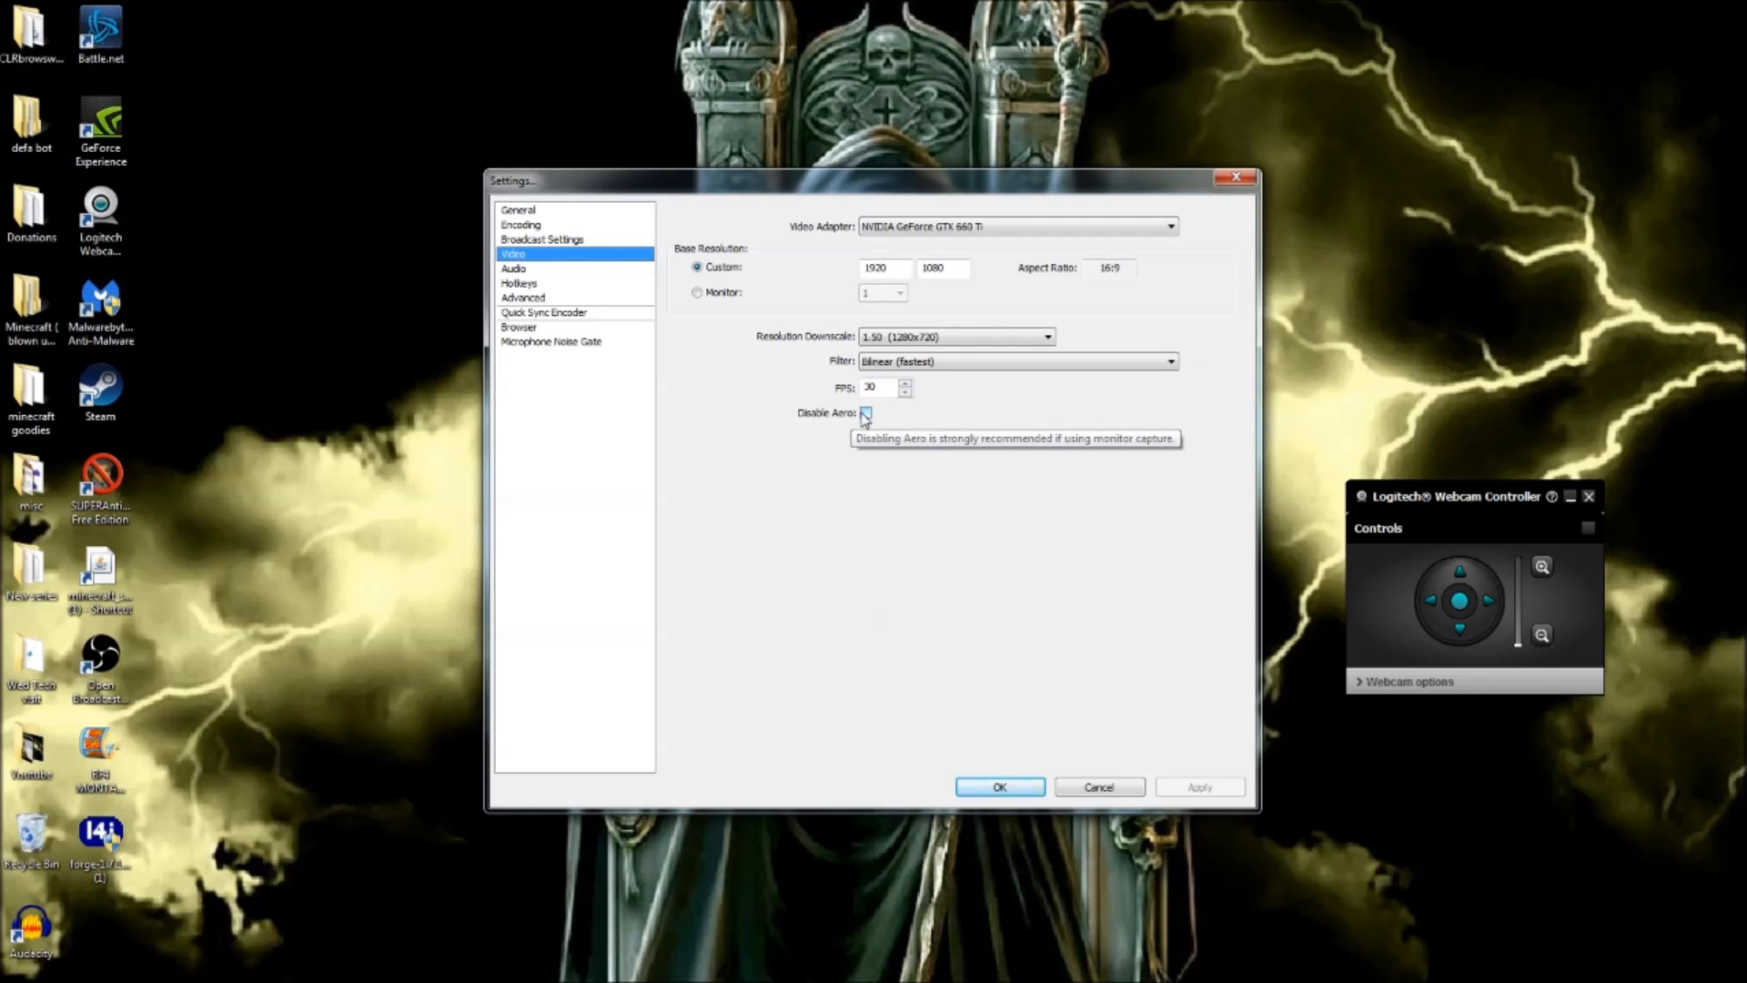
Try Speakers (4- Turtle Beach PX3 (PC)) as the desktop audio device, and discard the change on switching to the hotkey settings
{"action": "left_click_drag", "start_coordinate": [784, 187], "coordinate": [767, 138]}
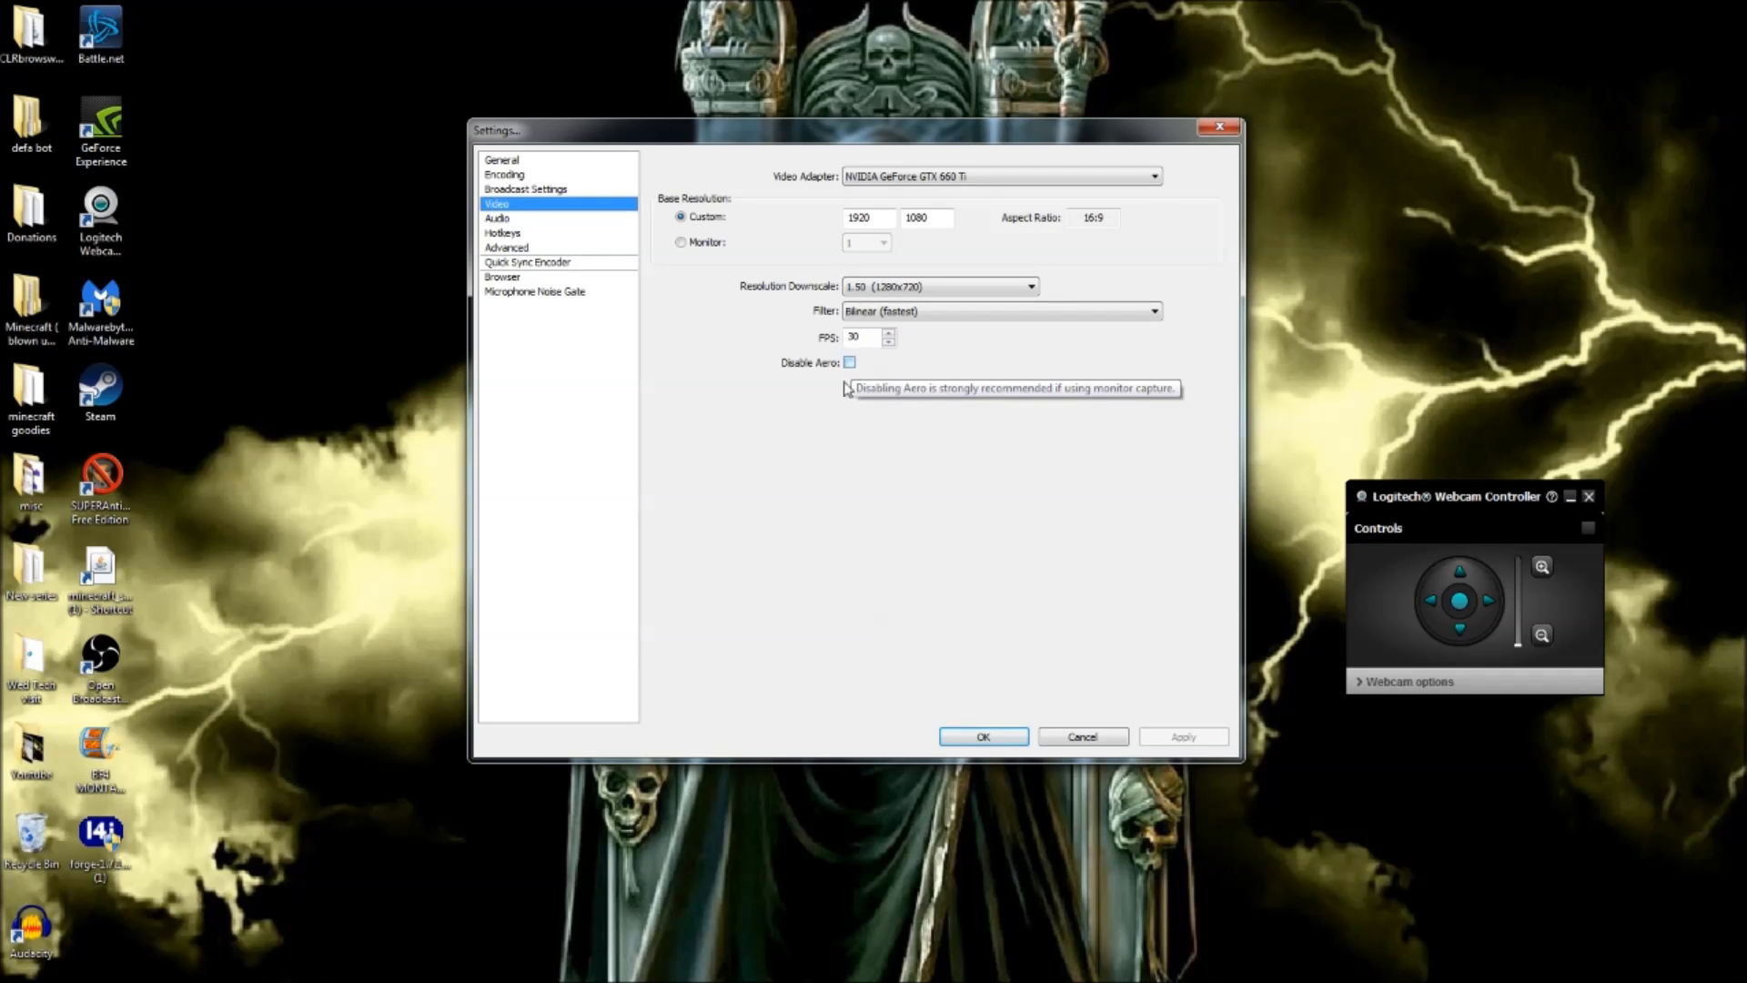
{"action": "left_click", "coordinate": [515, 221]}
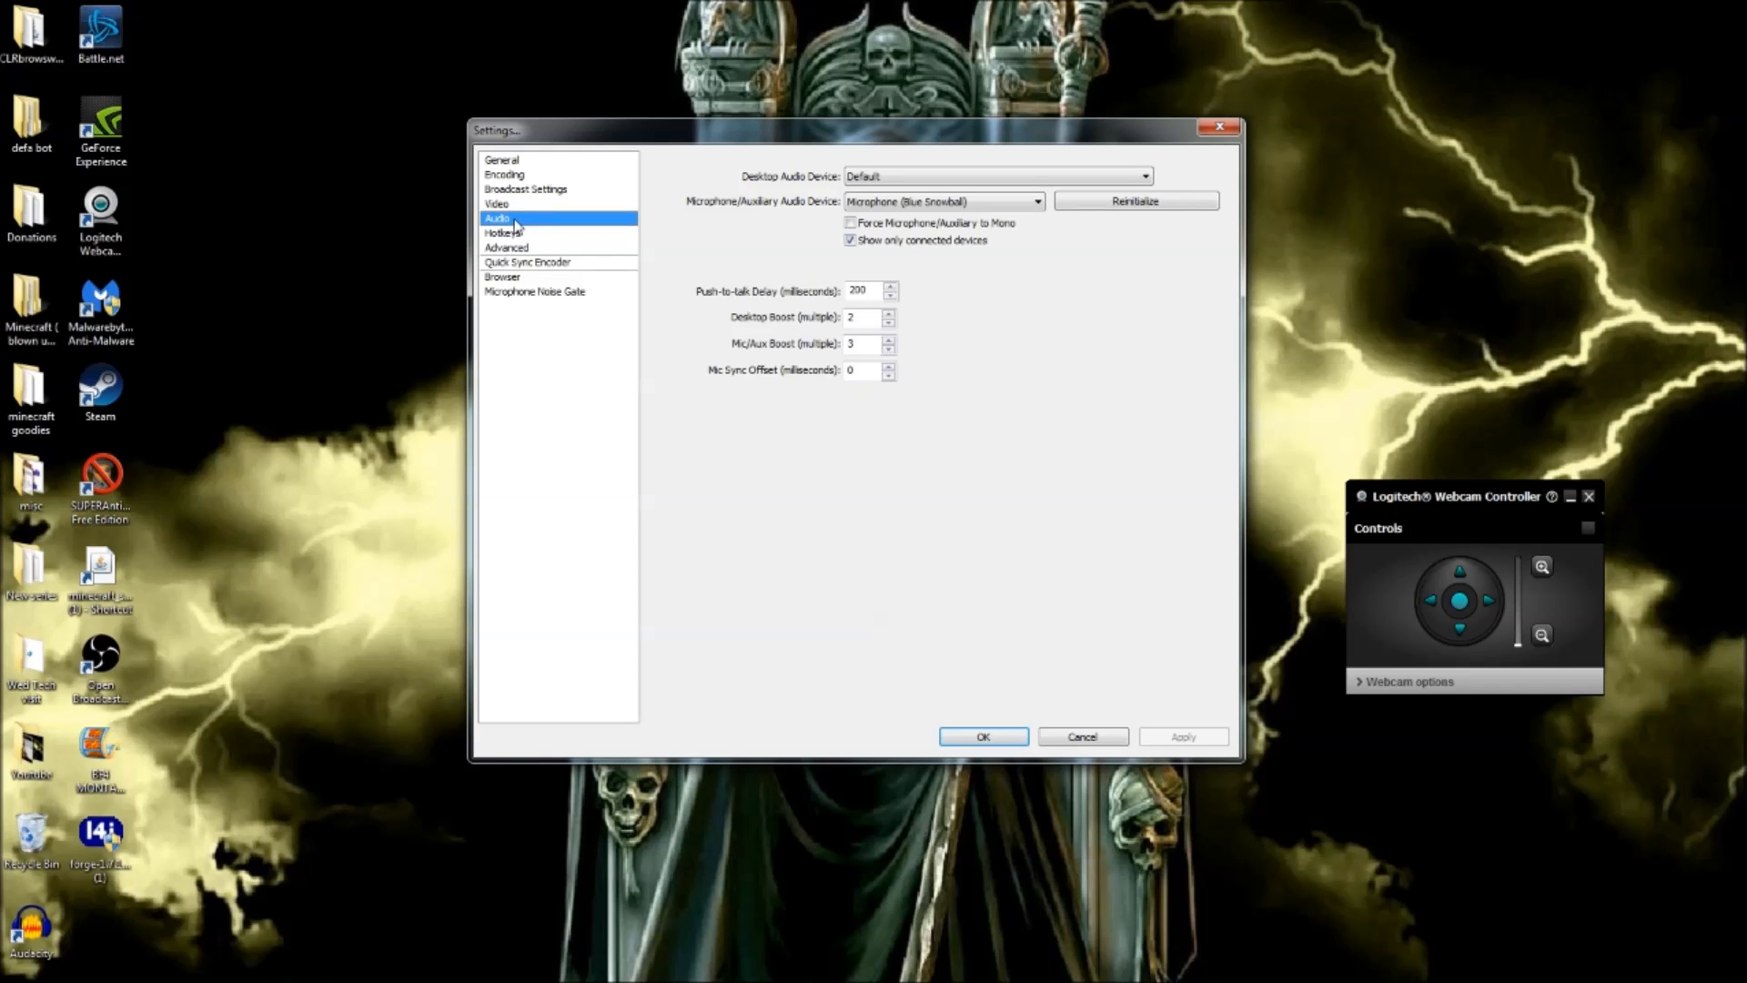
{"action": "left_click", "coordinate": [851, 178]}
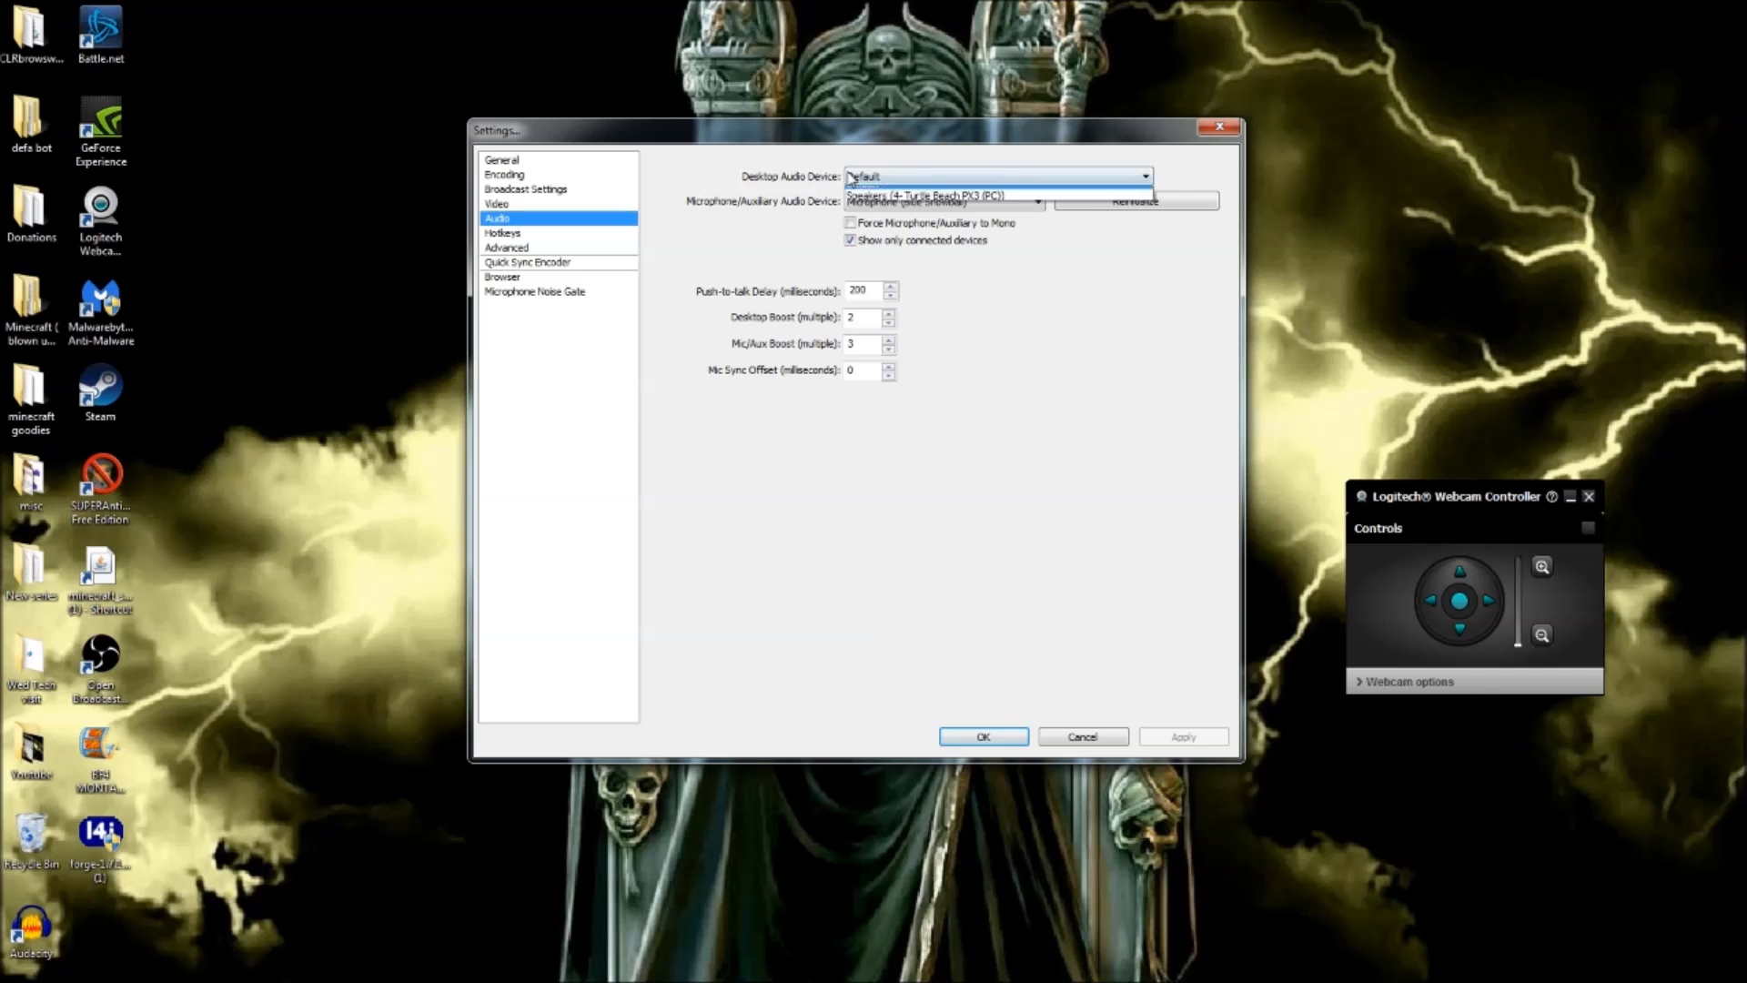
{"action": "left_click", "coordinate": [888, 204]}
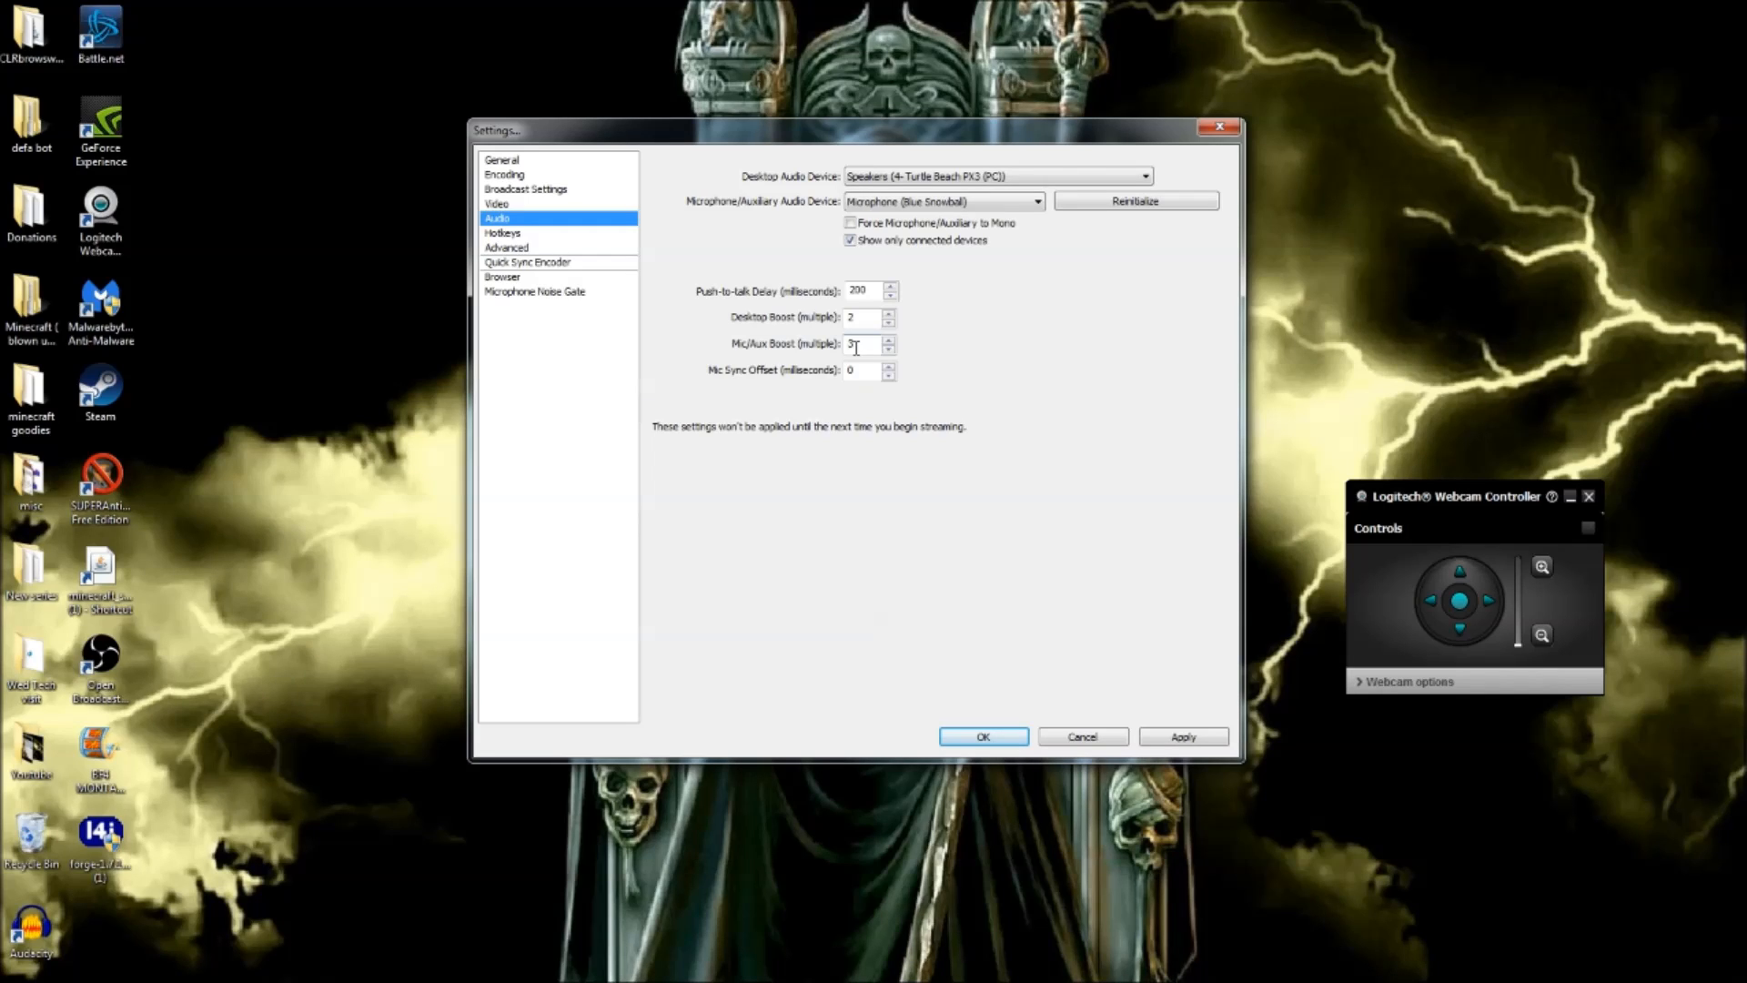
{"action": "left_click", "coordinate": [539, 239]}
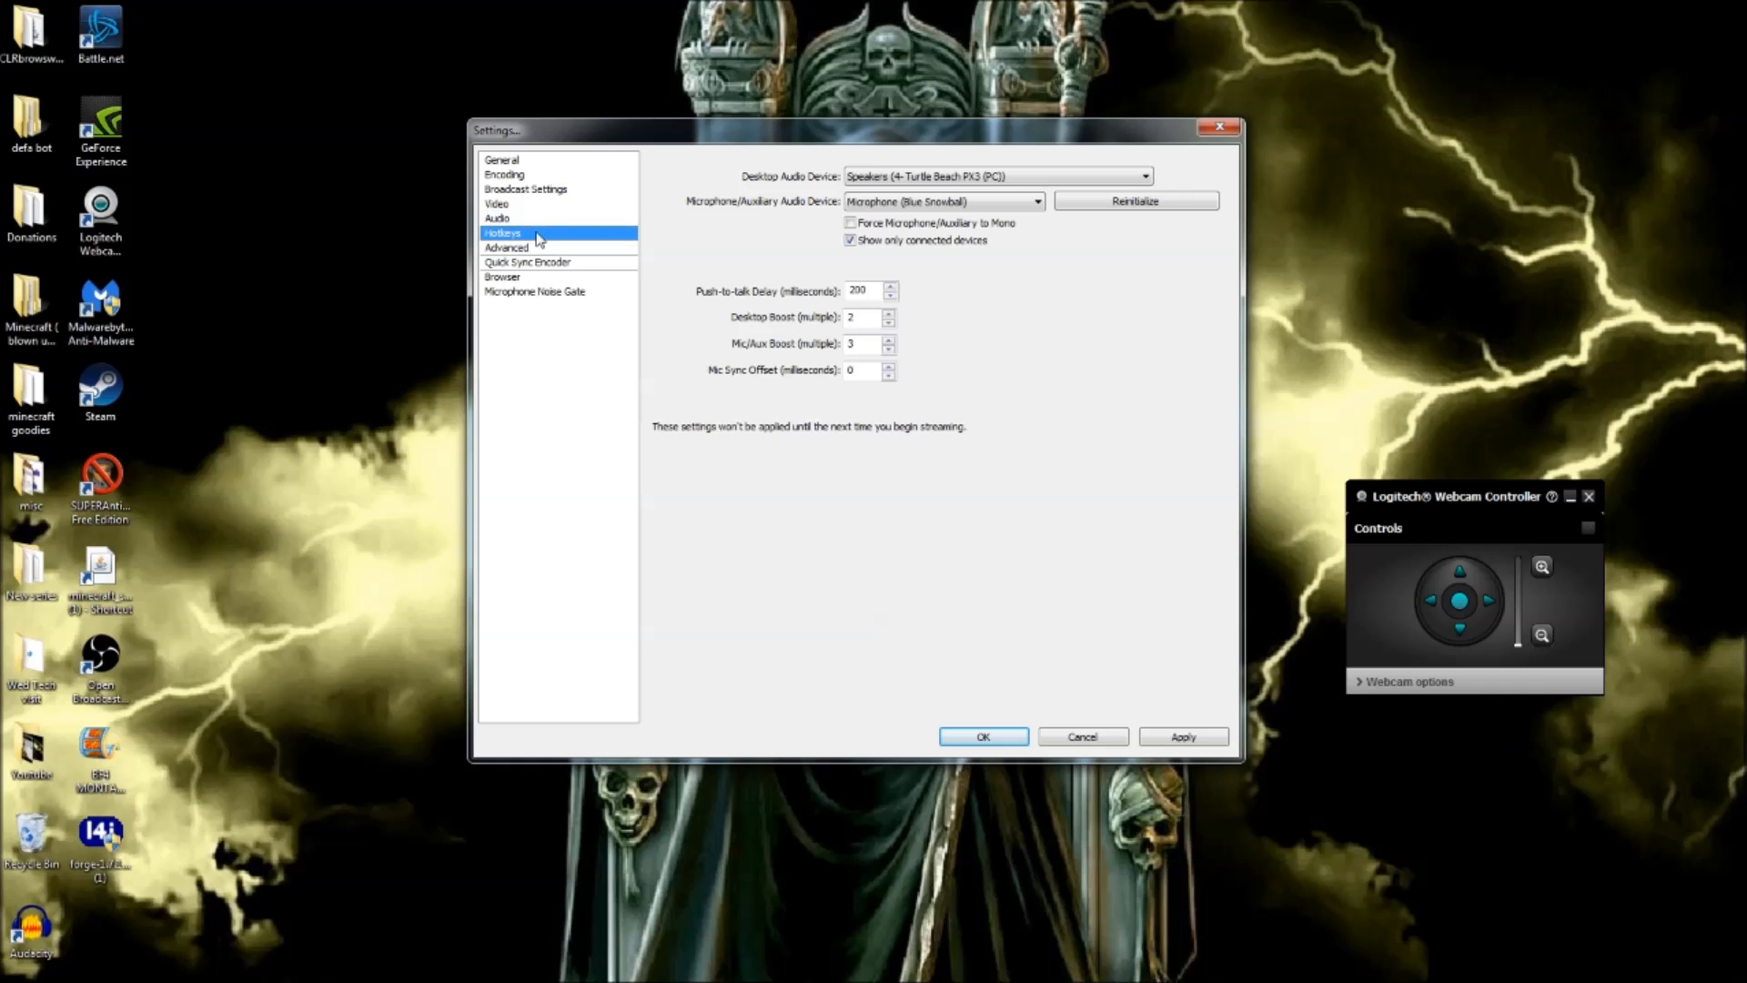
{"action": "left_click", "coordinate": [876, 557]}
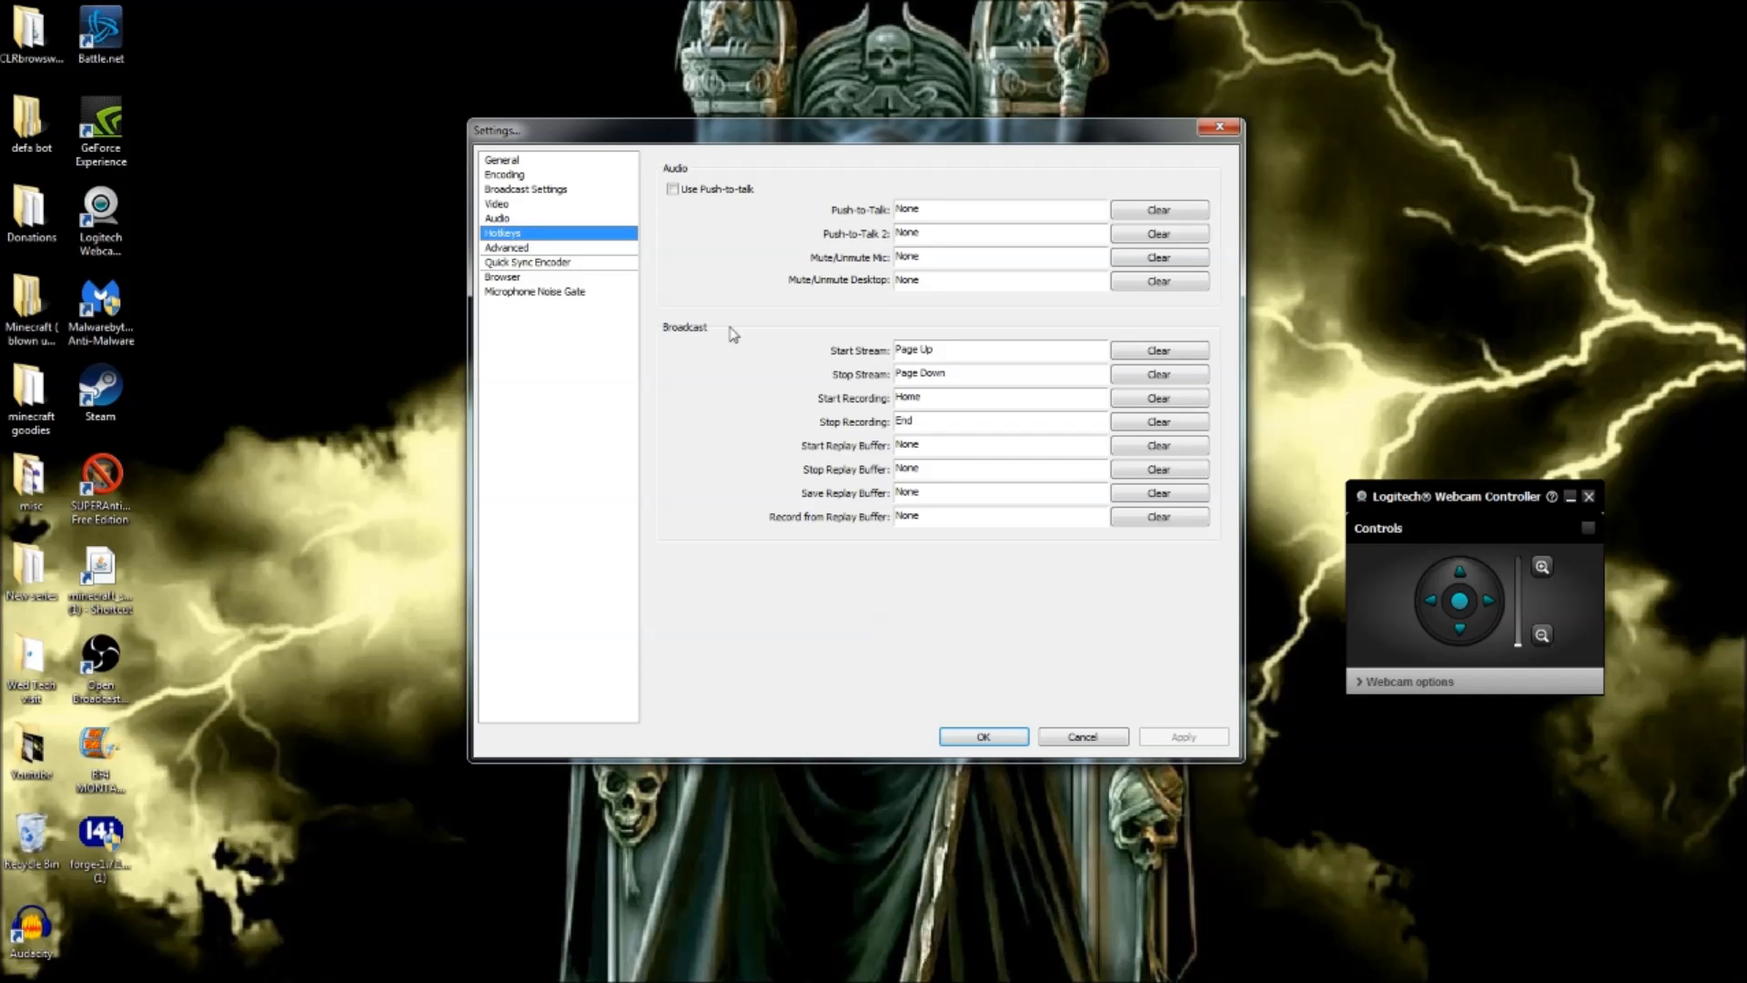
Reselect veryfast as the x264 CPU preset in the advanced settings, and discard the change on switching to the Quick Sync encoder settings
{"action": "left_click", "coordinate": [541, 251]}
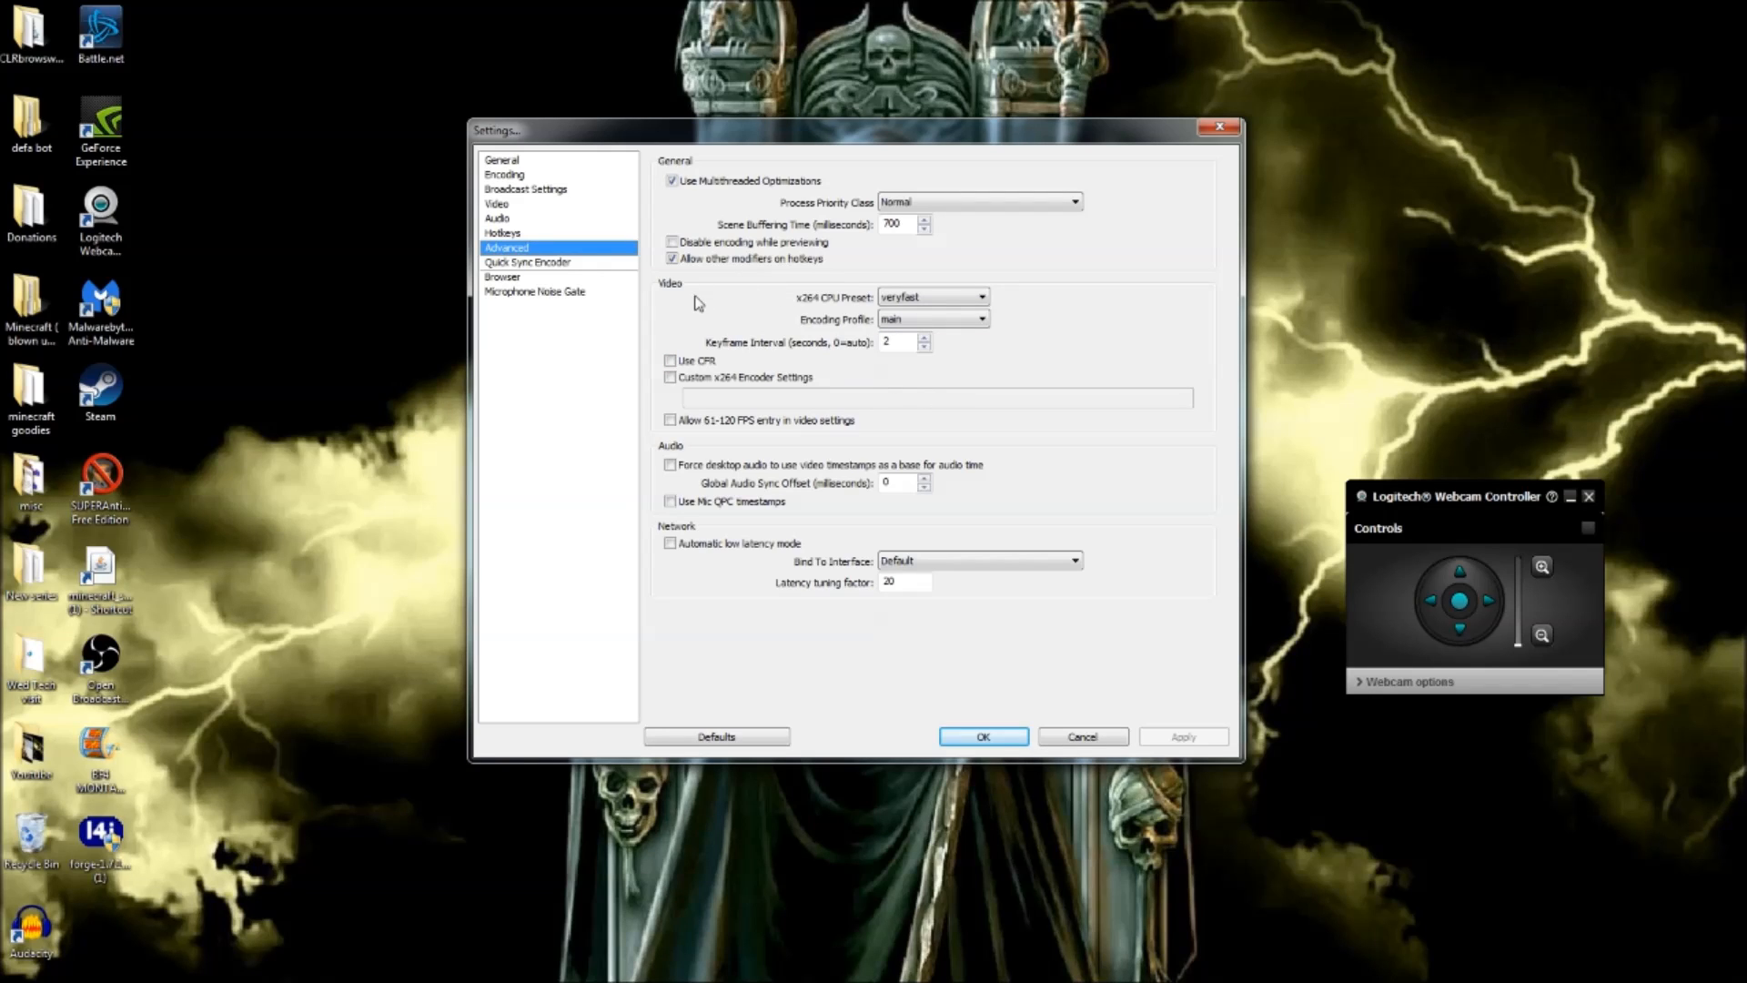
{"action": "mouse_move", "coordinate": [928, 303]}
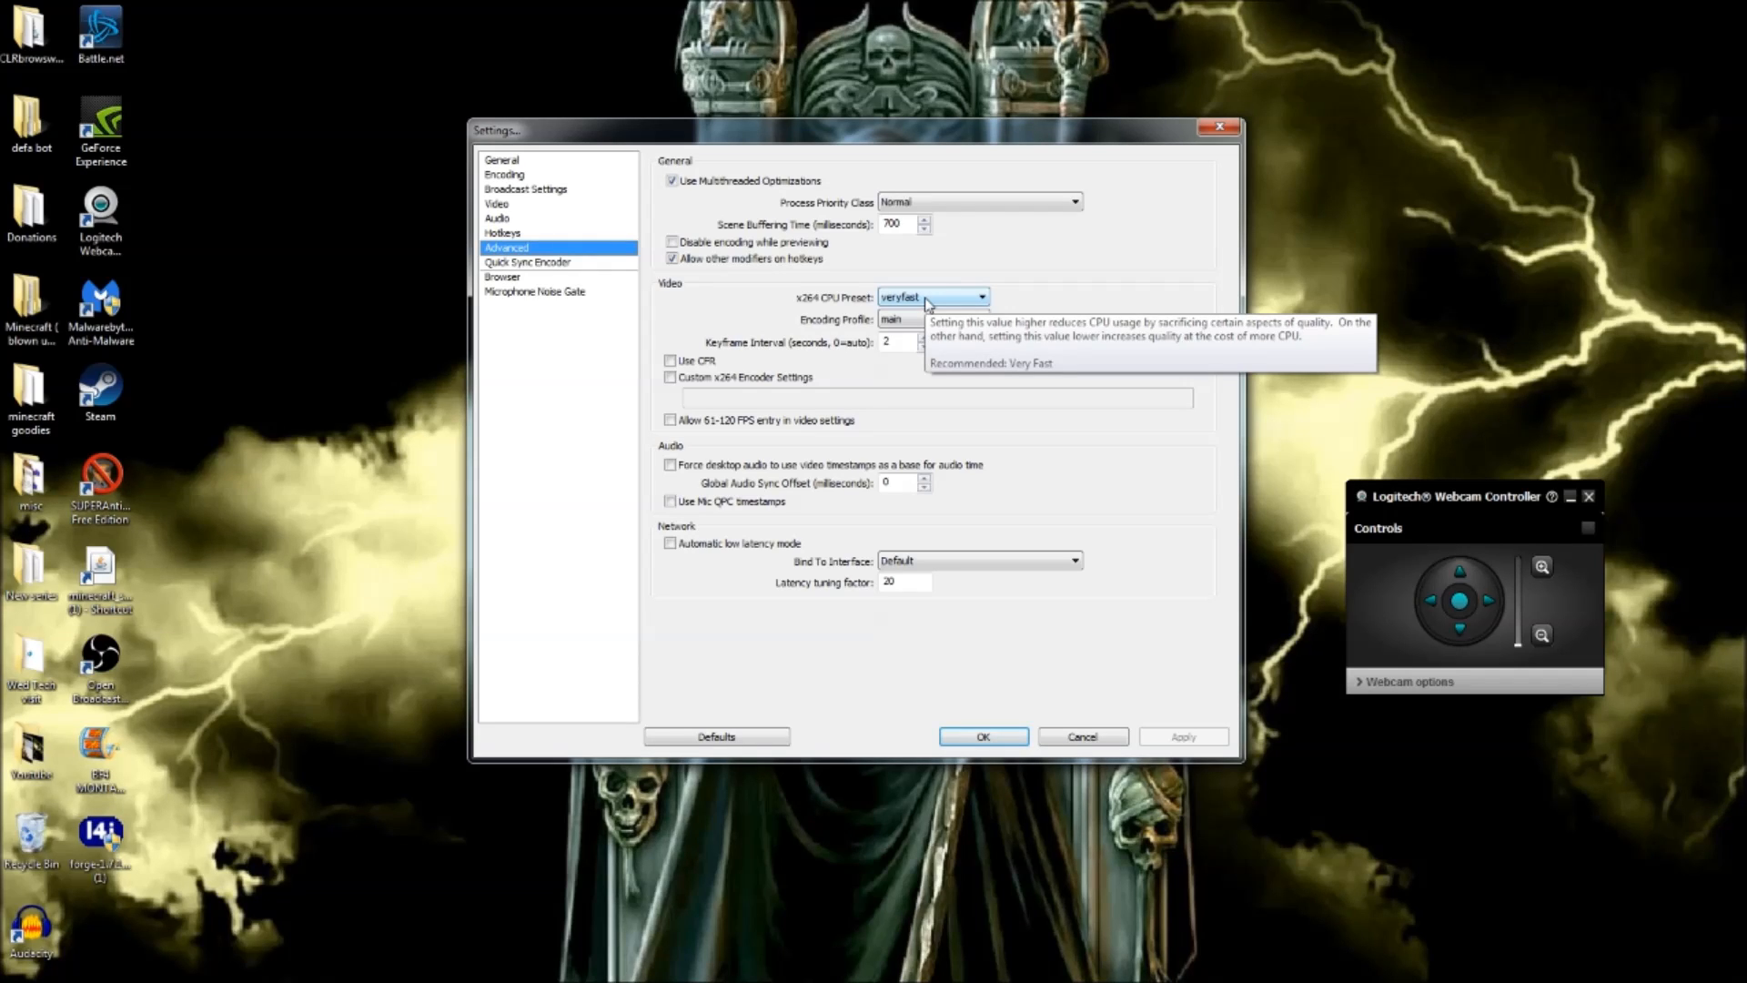
{"action": "left_click", "coordinate": [928, 302]}
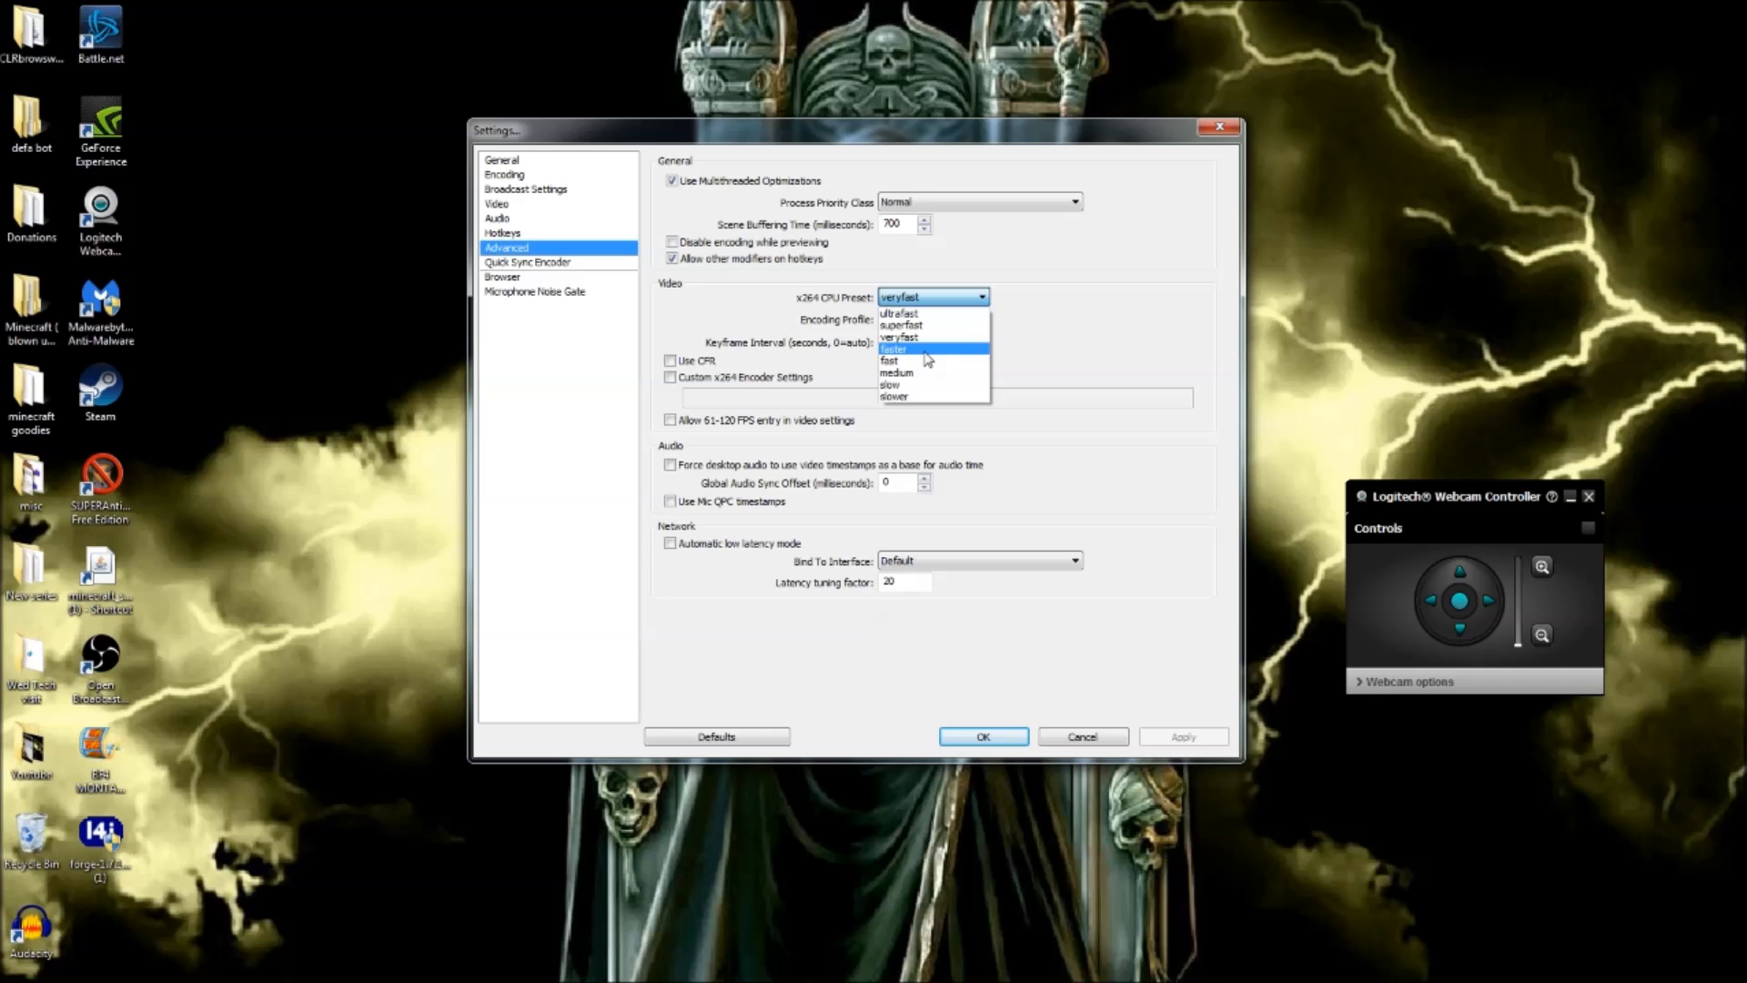
{"action": "left_click", "coordinate": [921, 339]}
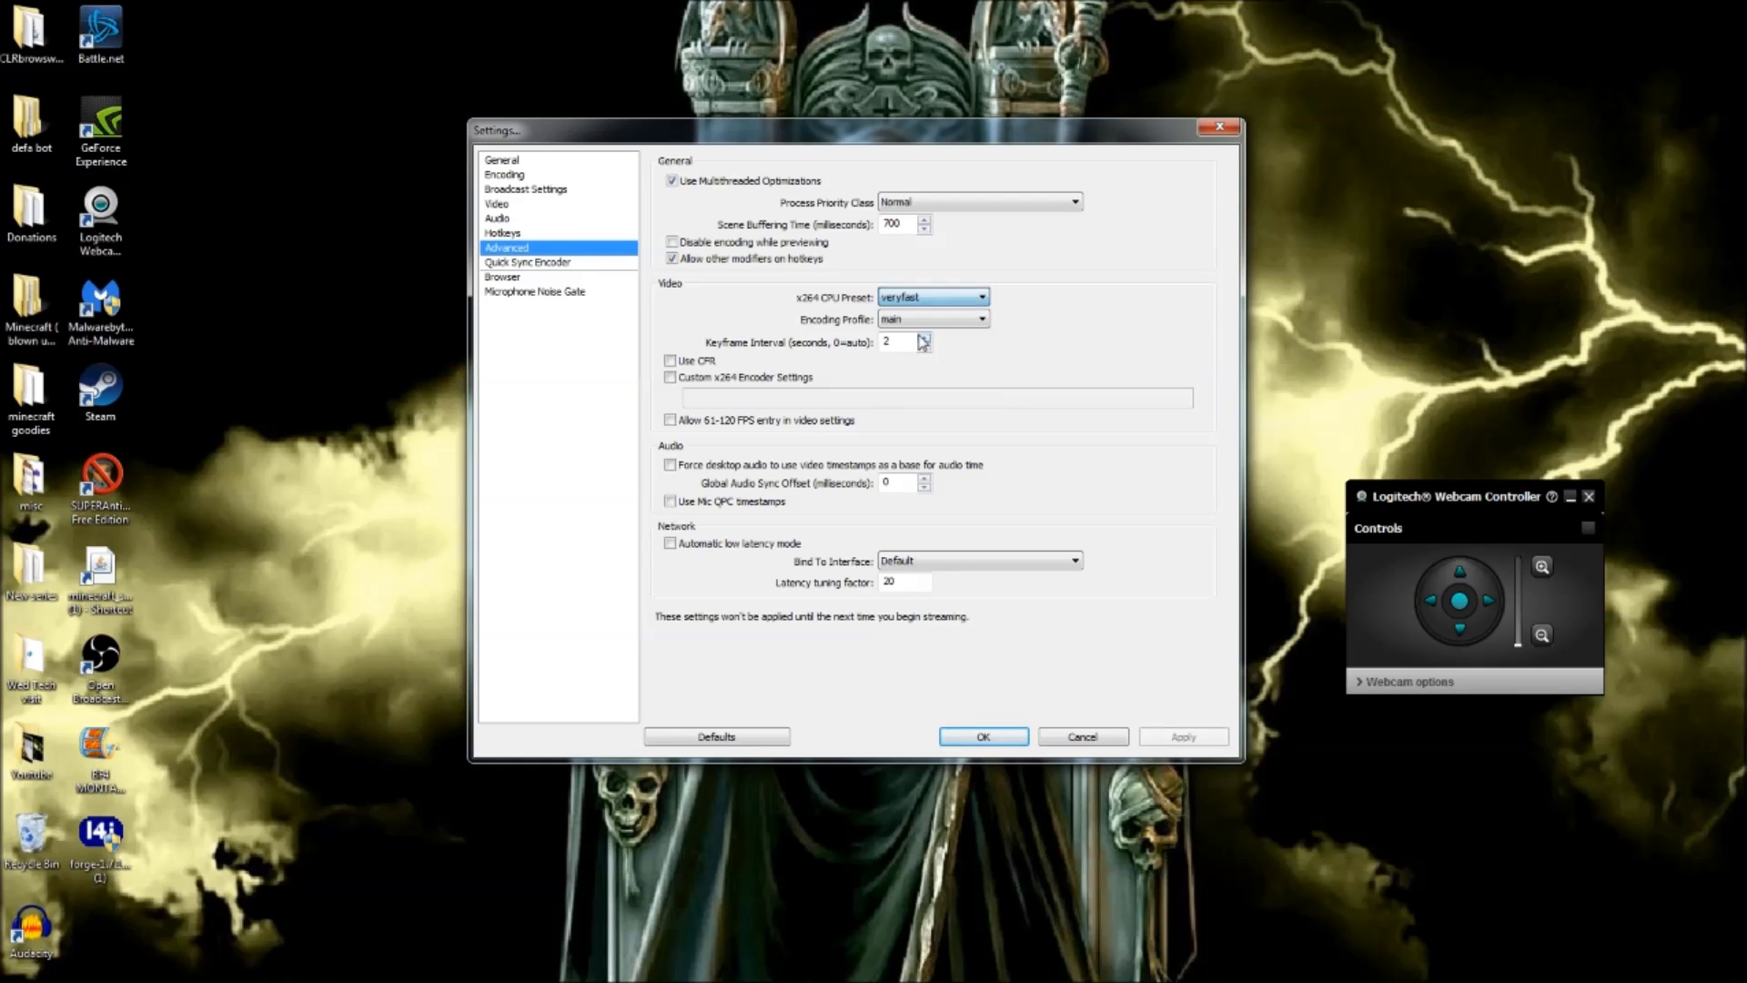
{"action": "left_click", "coordinate": [980, 366]}
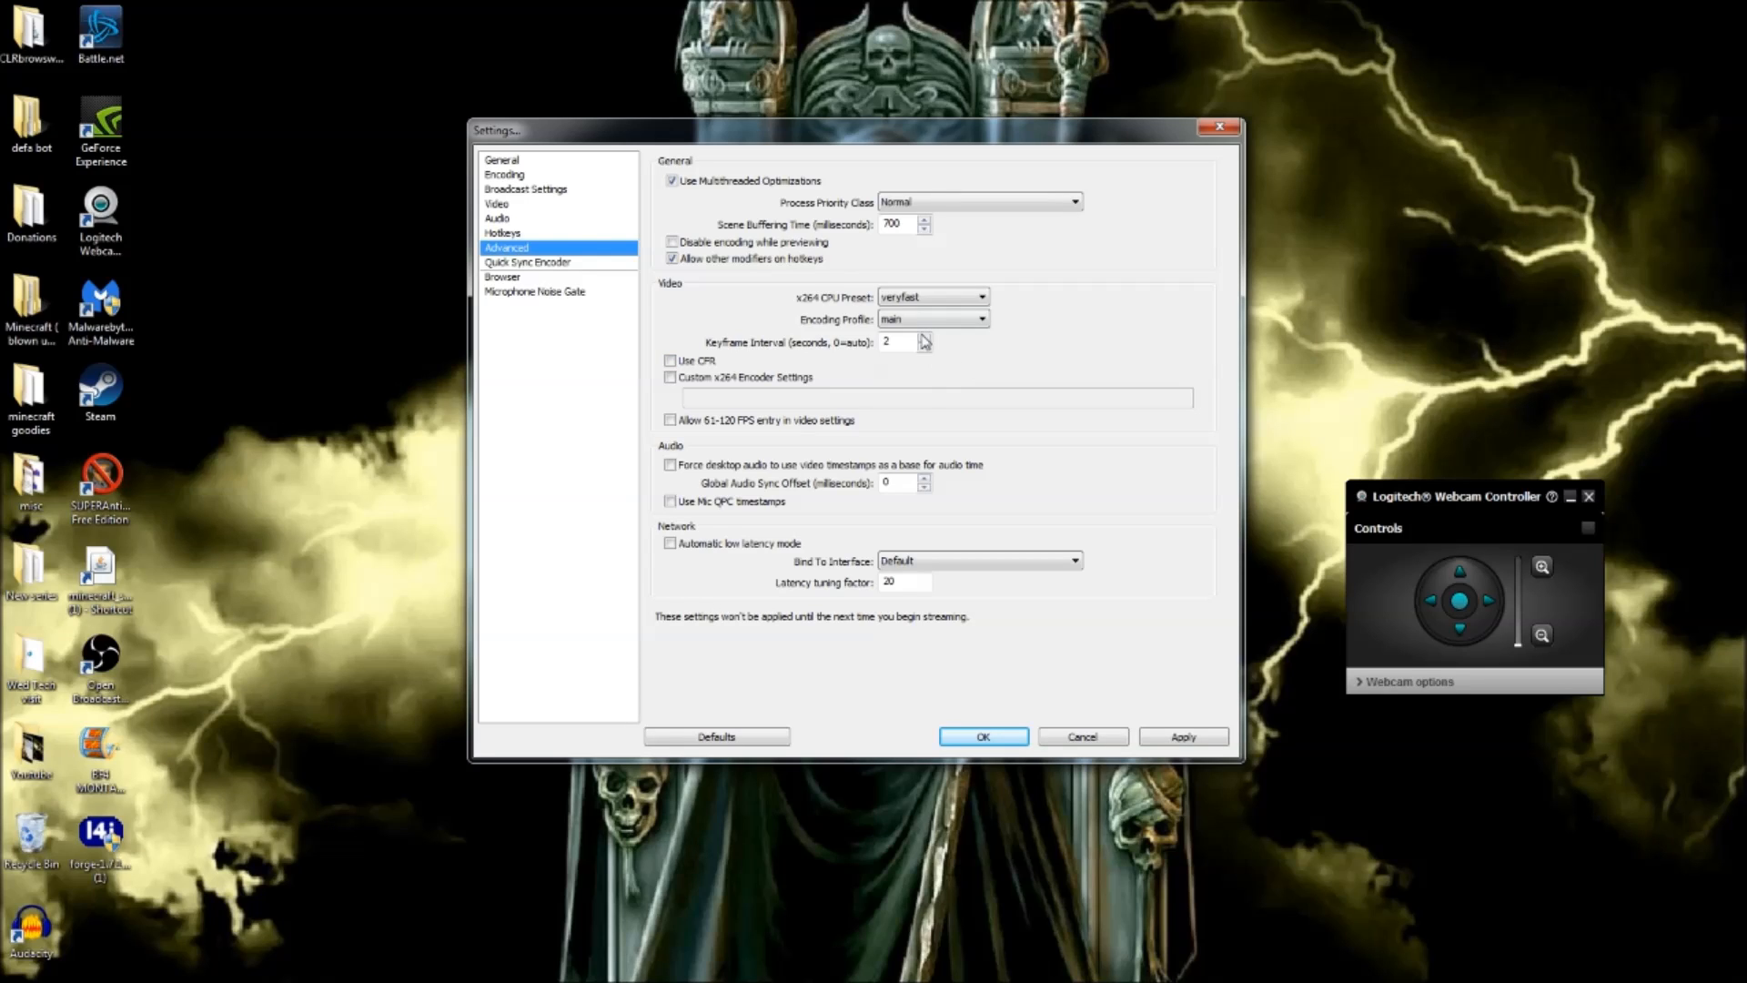
{"action": "left_click", "coordinate": [558, 264]}
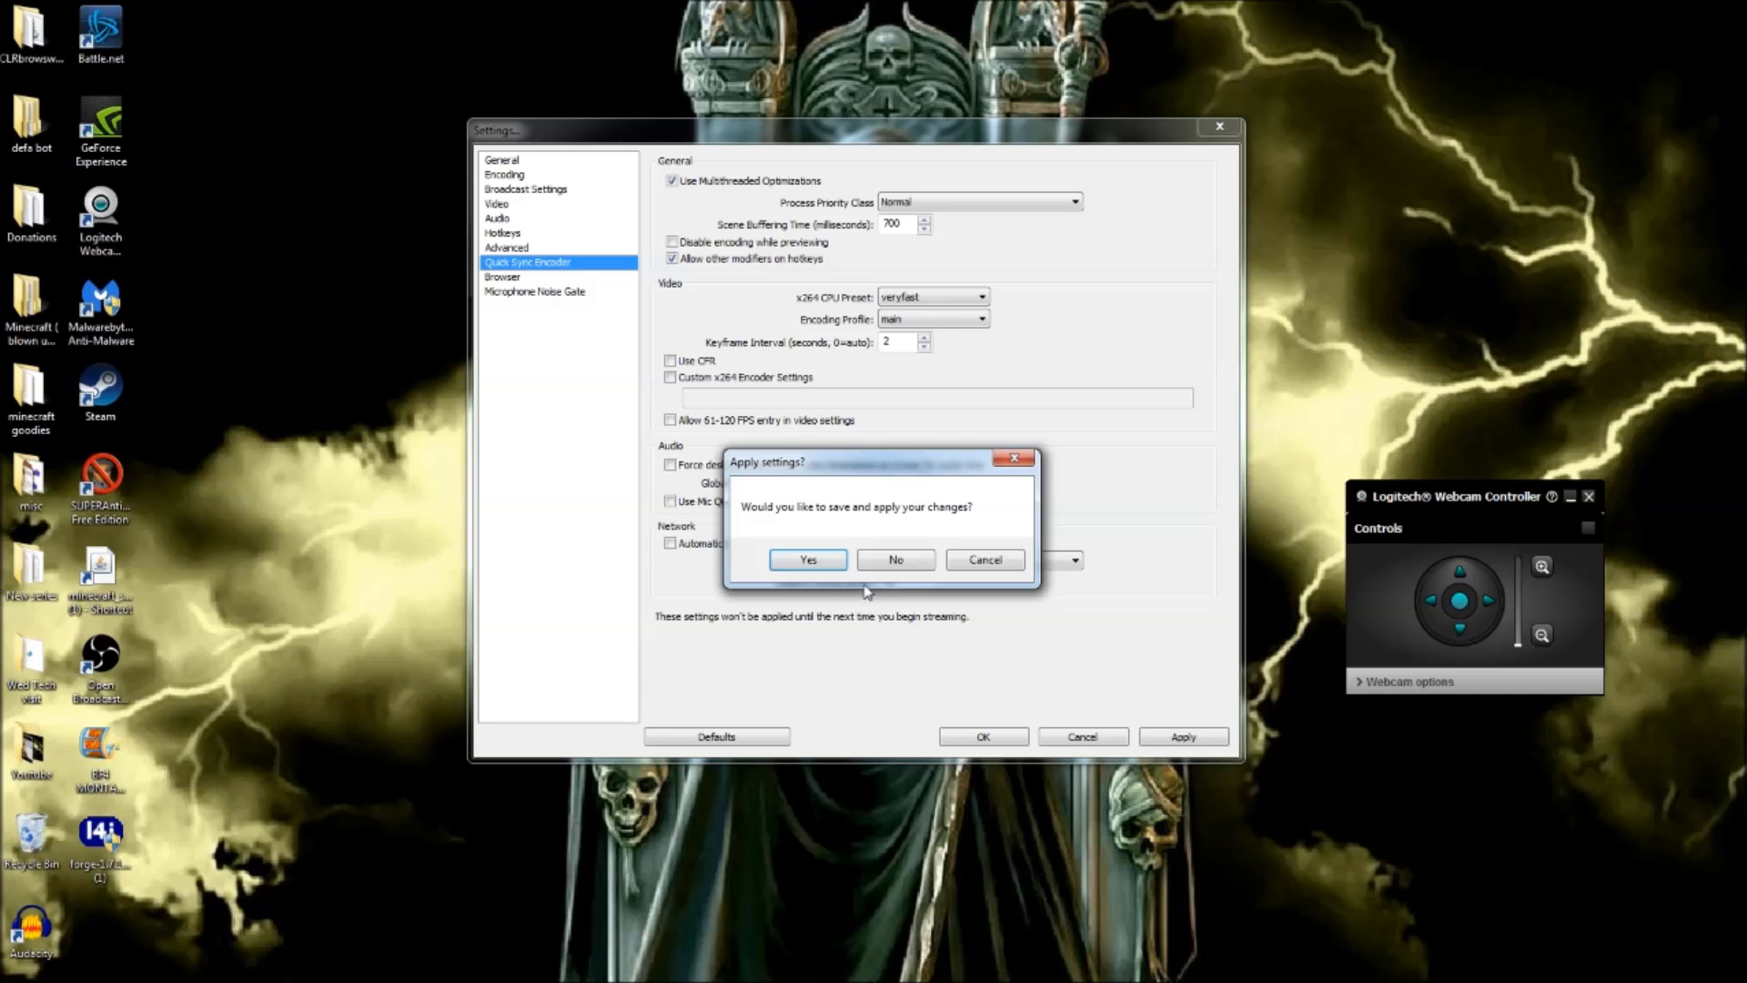
{"action": "left_click", "coordinate": [878, 560]}
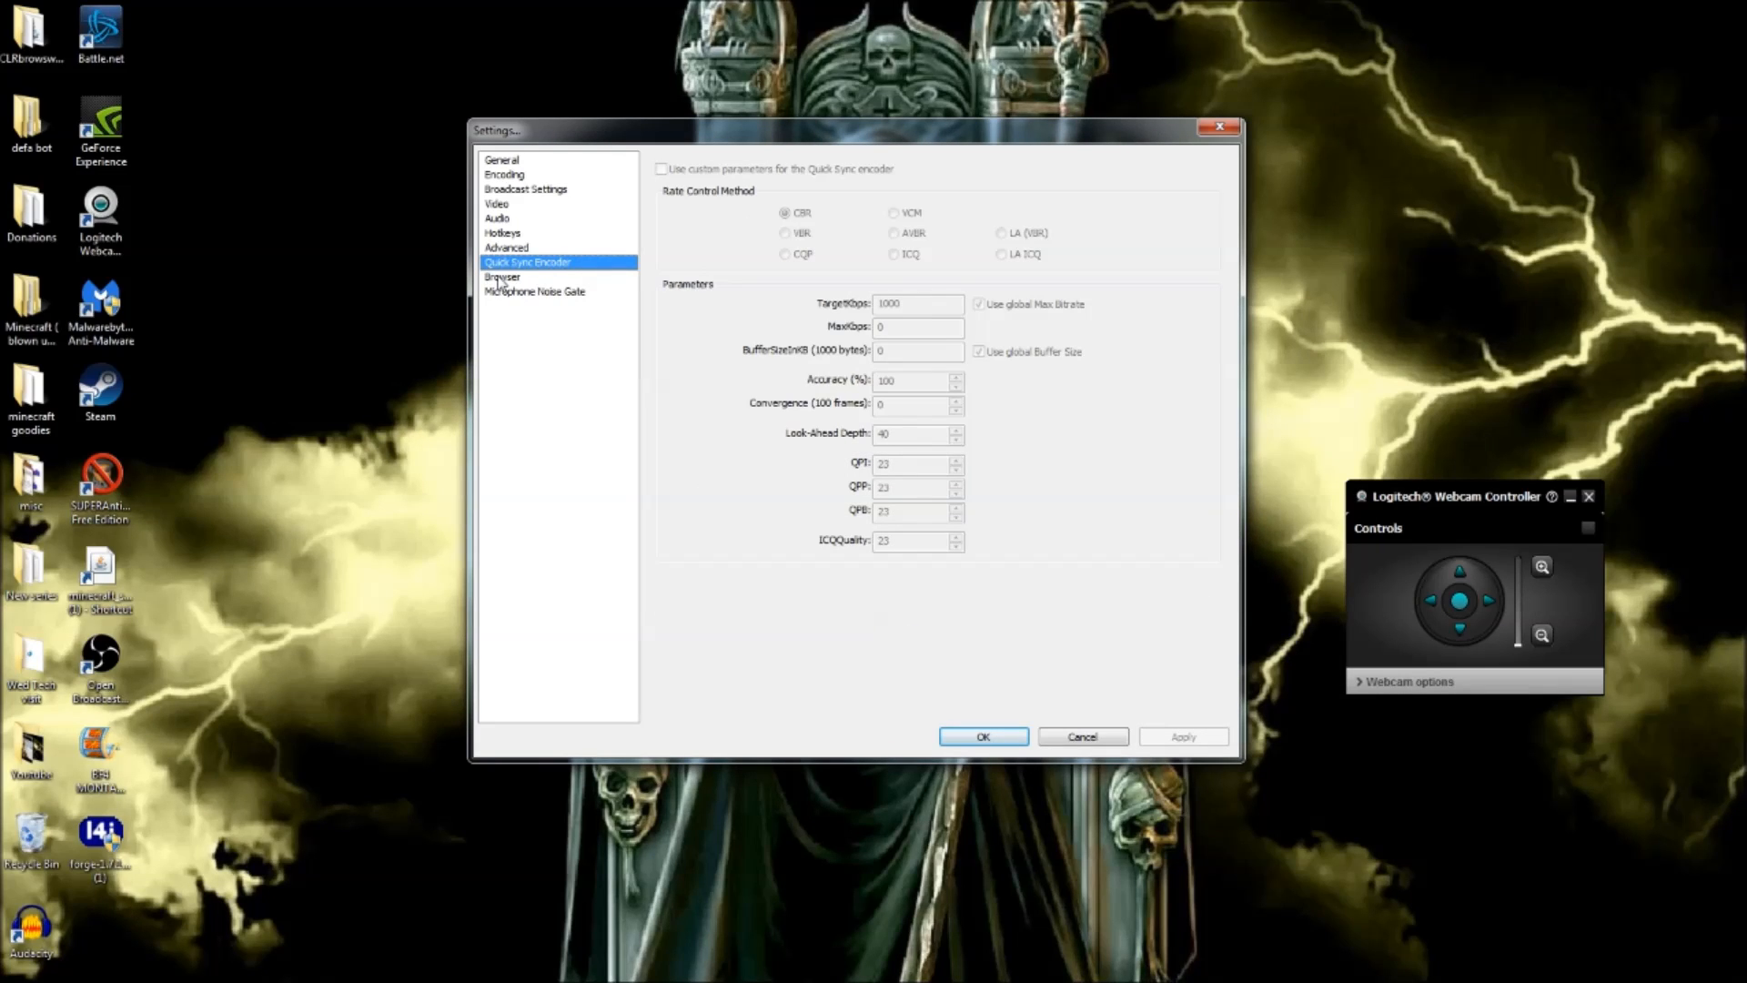
Review the browser and microphone noise gate settings, and close the settings without saving
{"action": "left_click", "coordinate": [500, 278]}
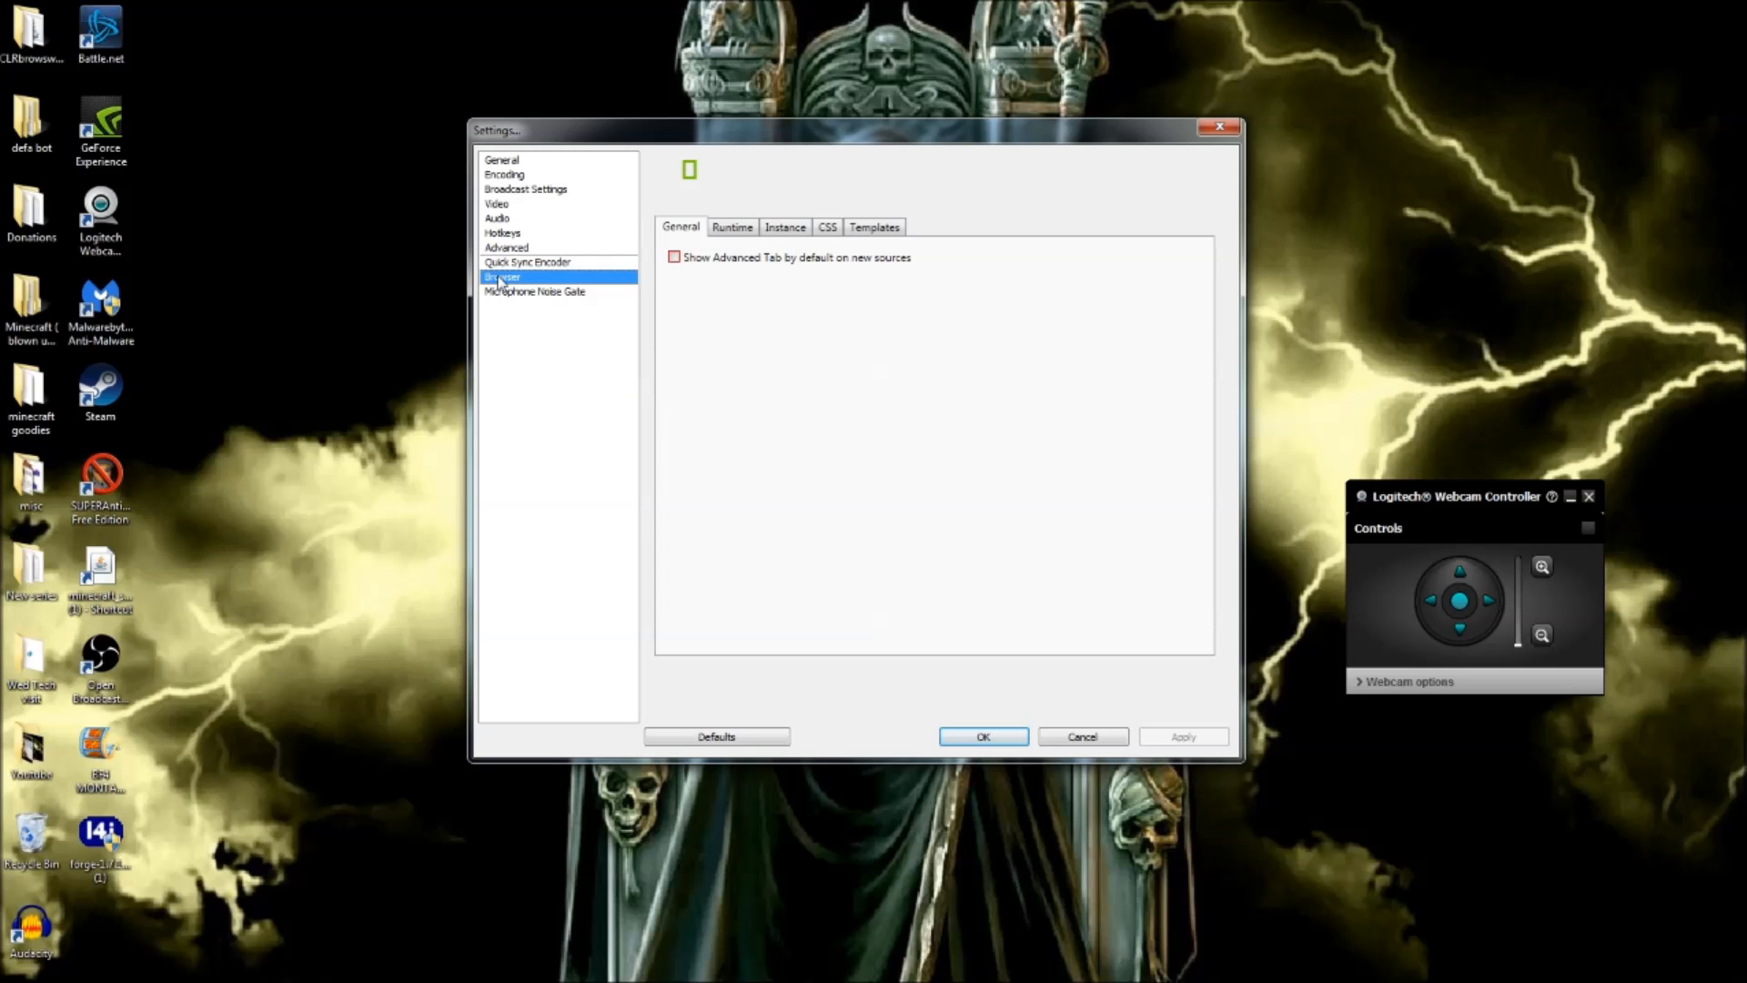
{"action": "left_click", "coordinate": [523, 294]}
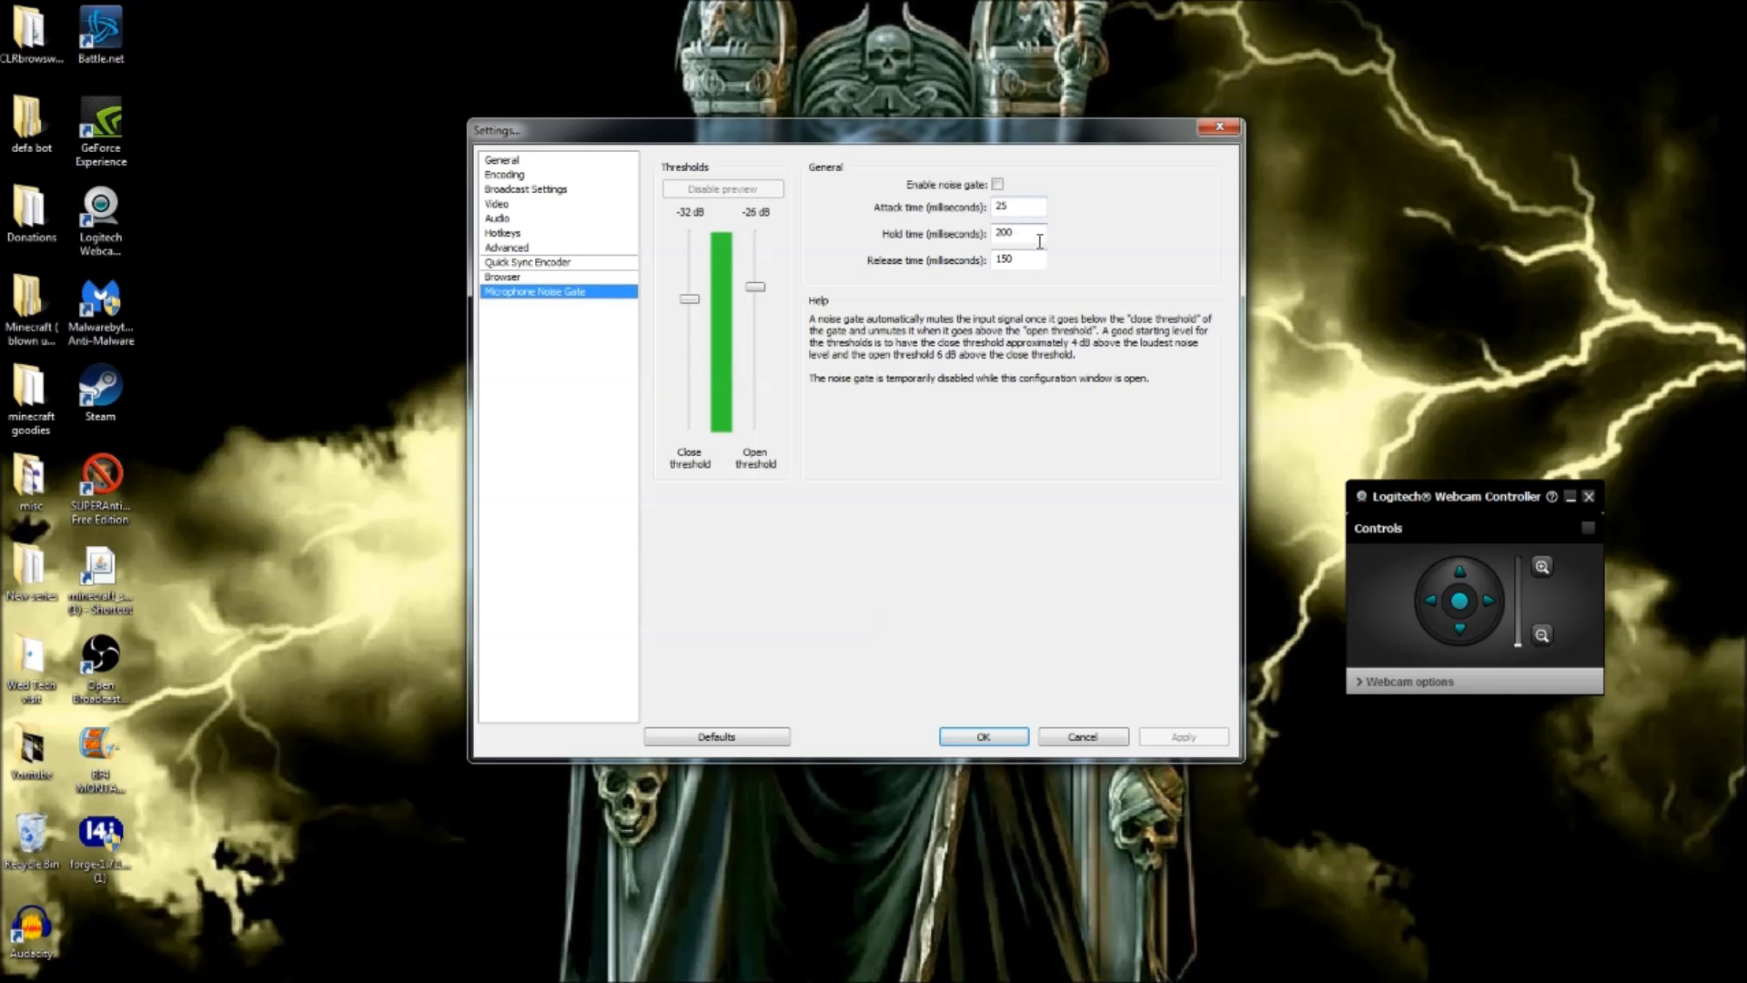
{"action": "left_click", "coordinate": [1070, 739]}
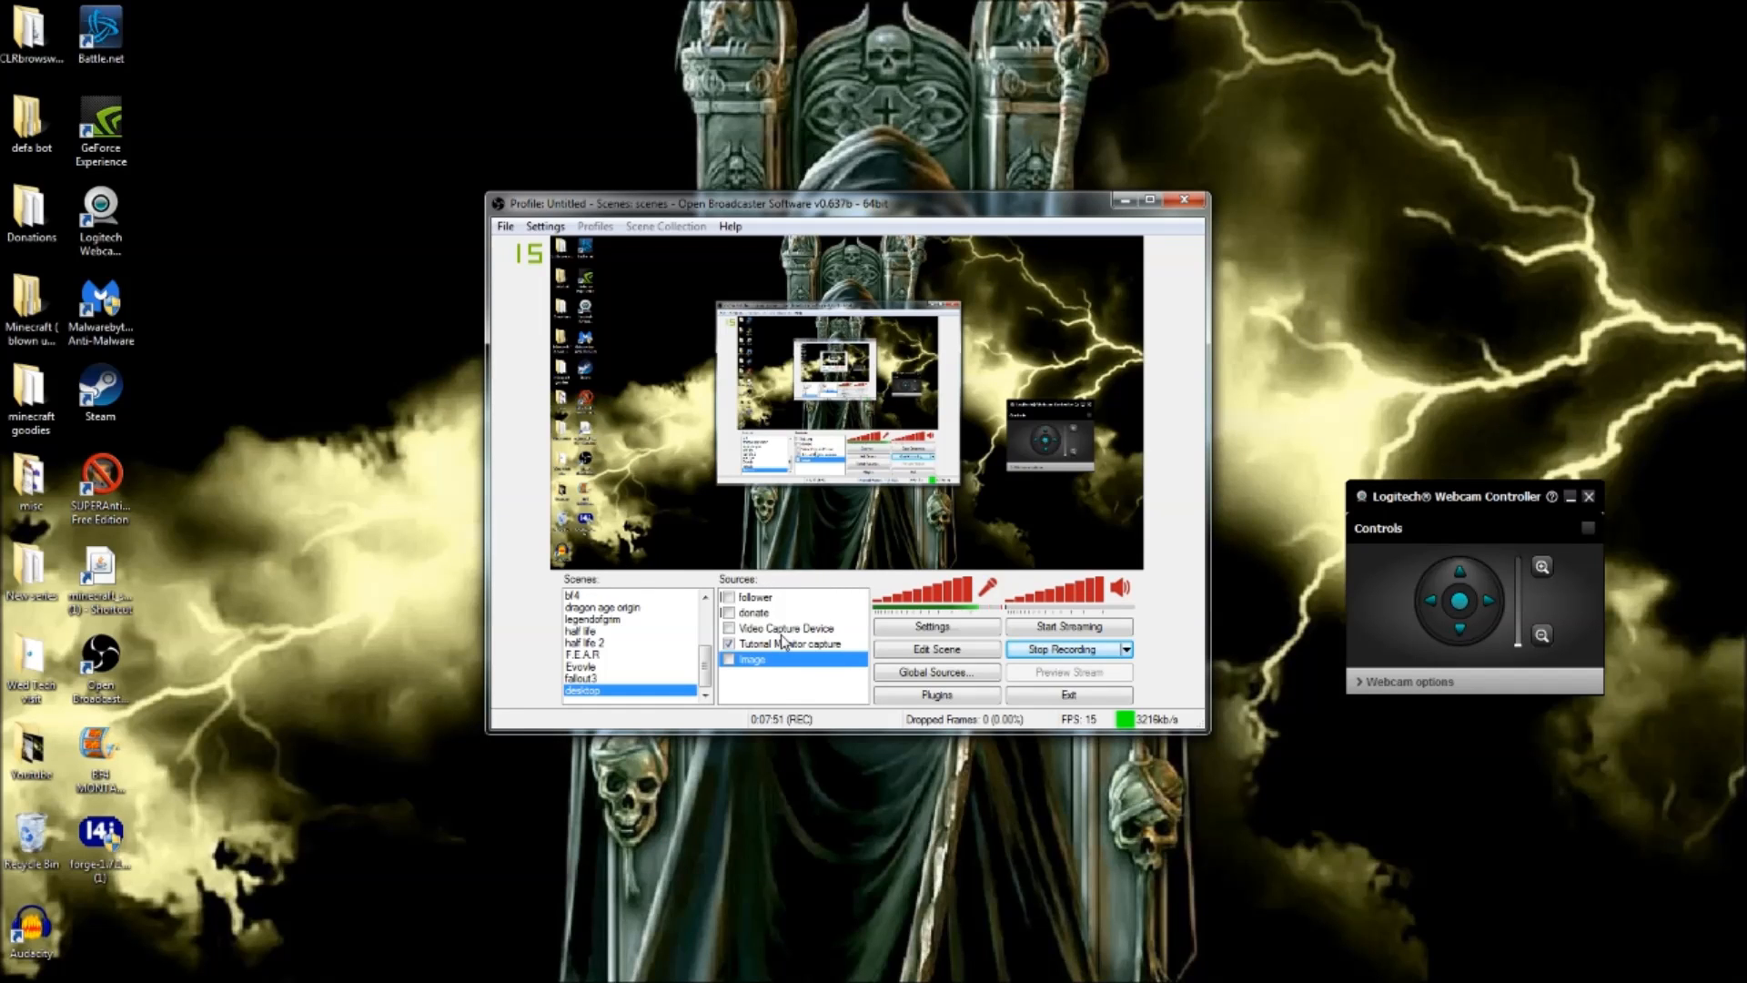
{"action": "right_click", "coordinate": [589, 703]}
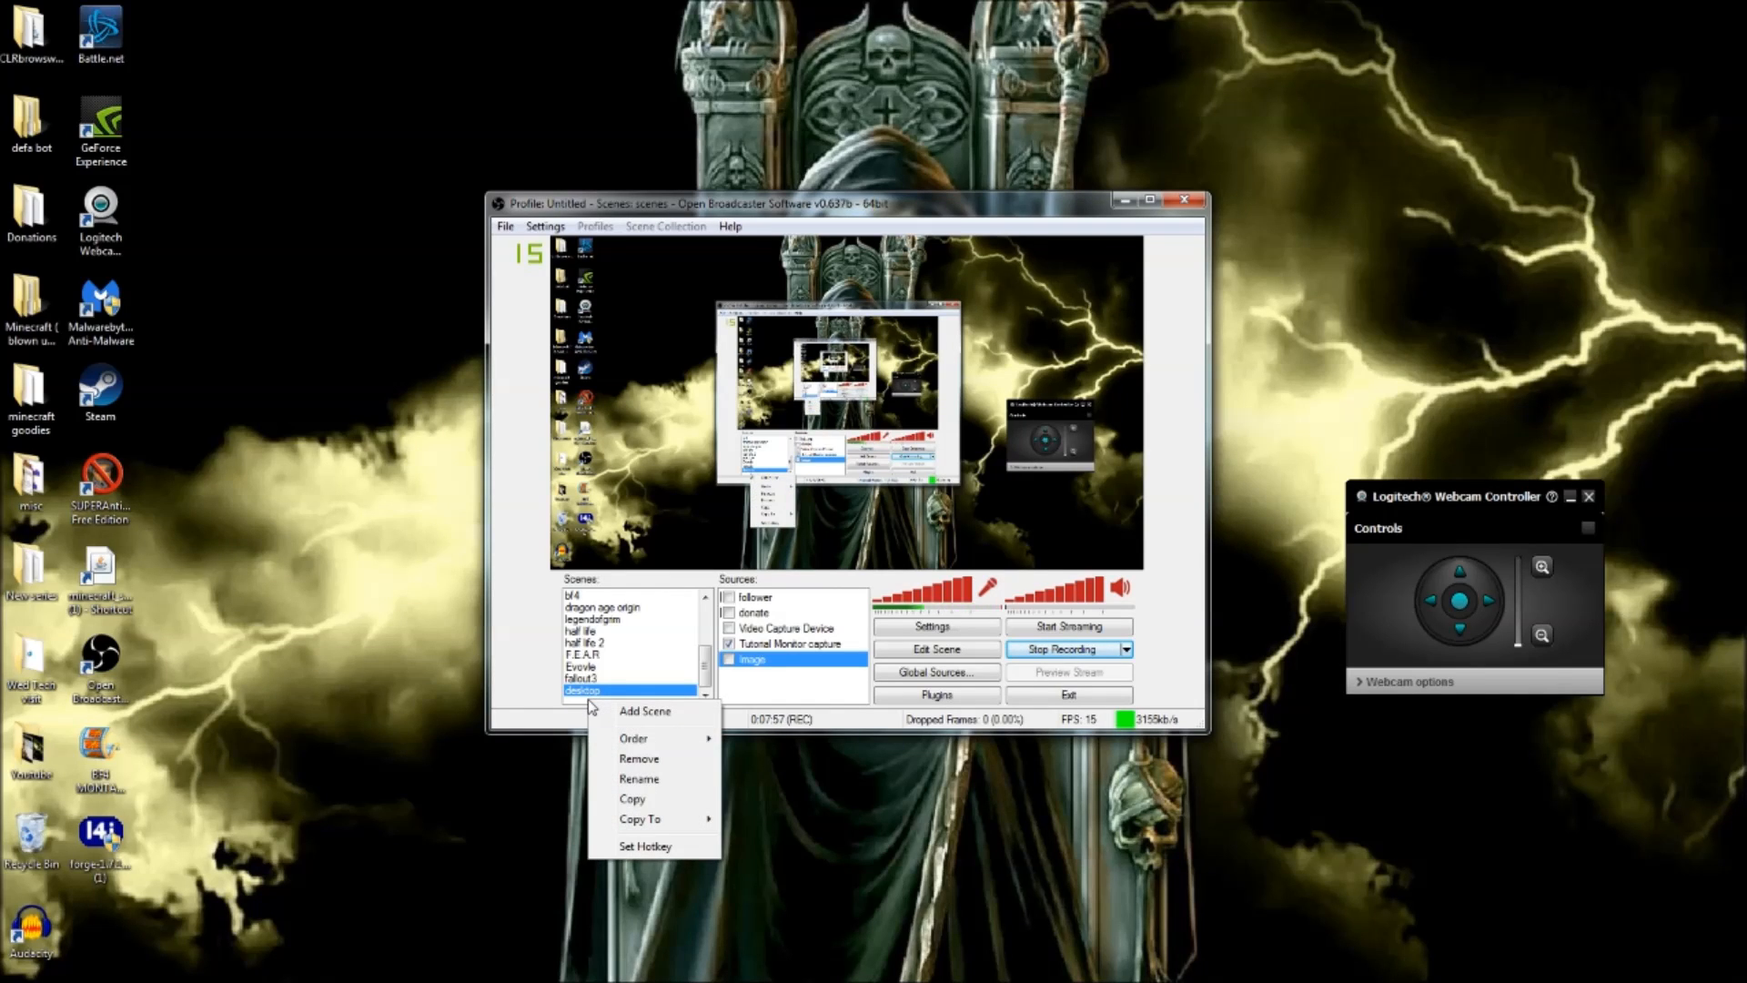
{"action": "left_click", "coordinate": [642, 711]}
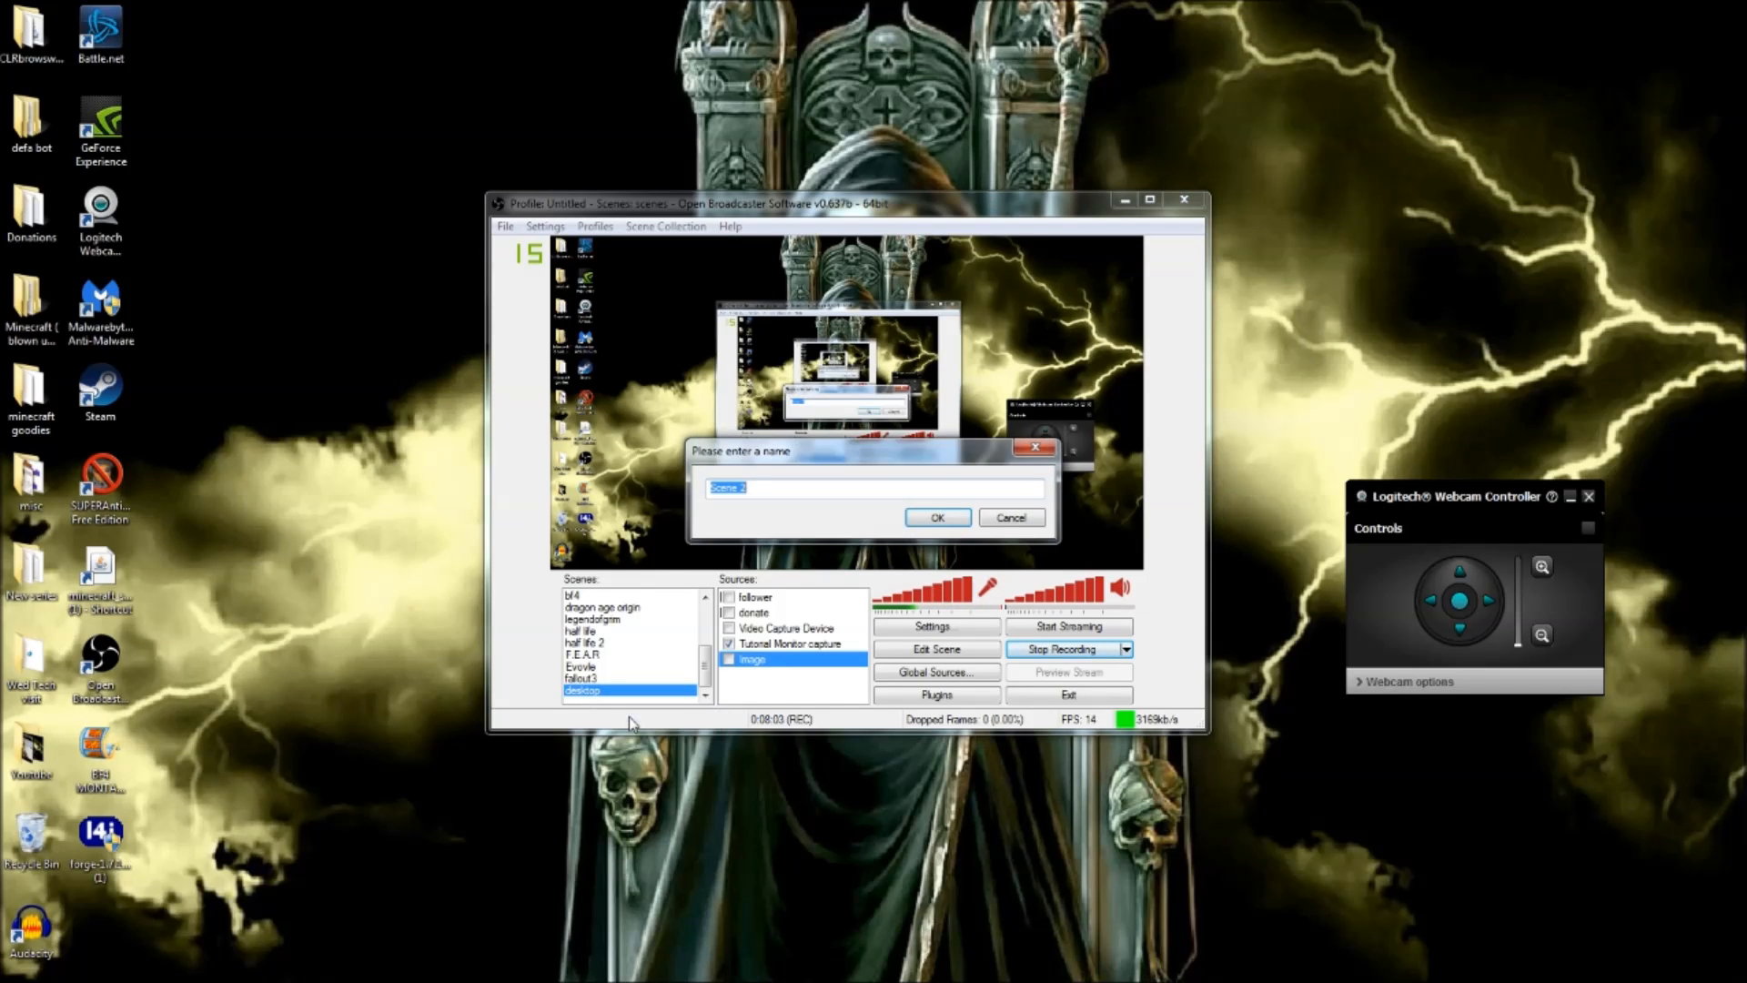
{"action": "left_click", "coordinate": [994, 520]}
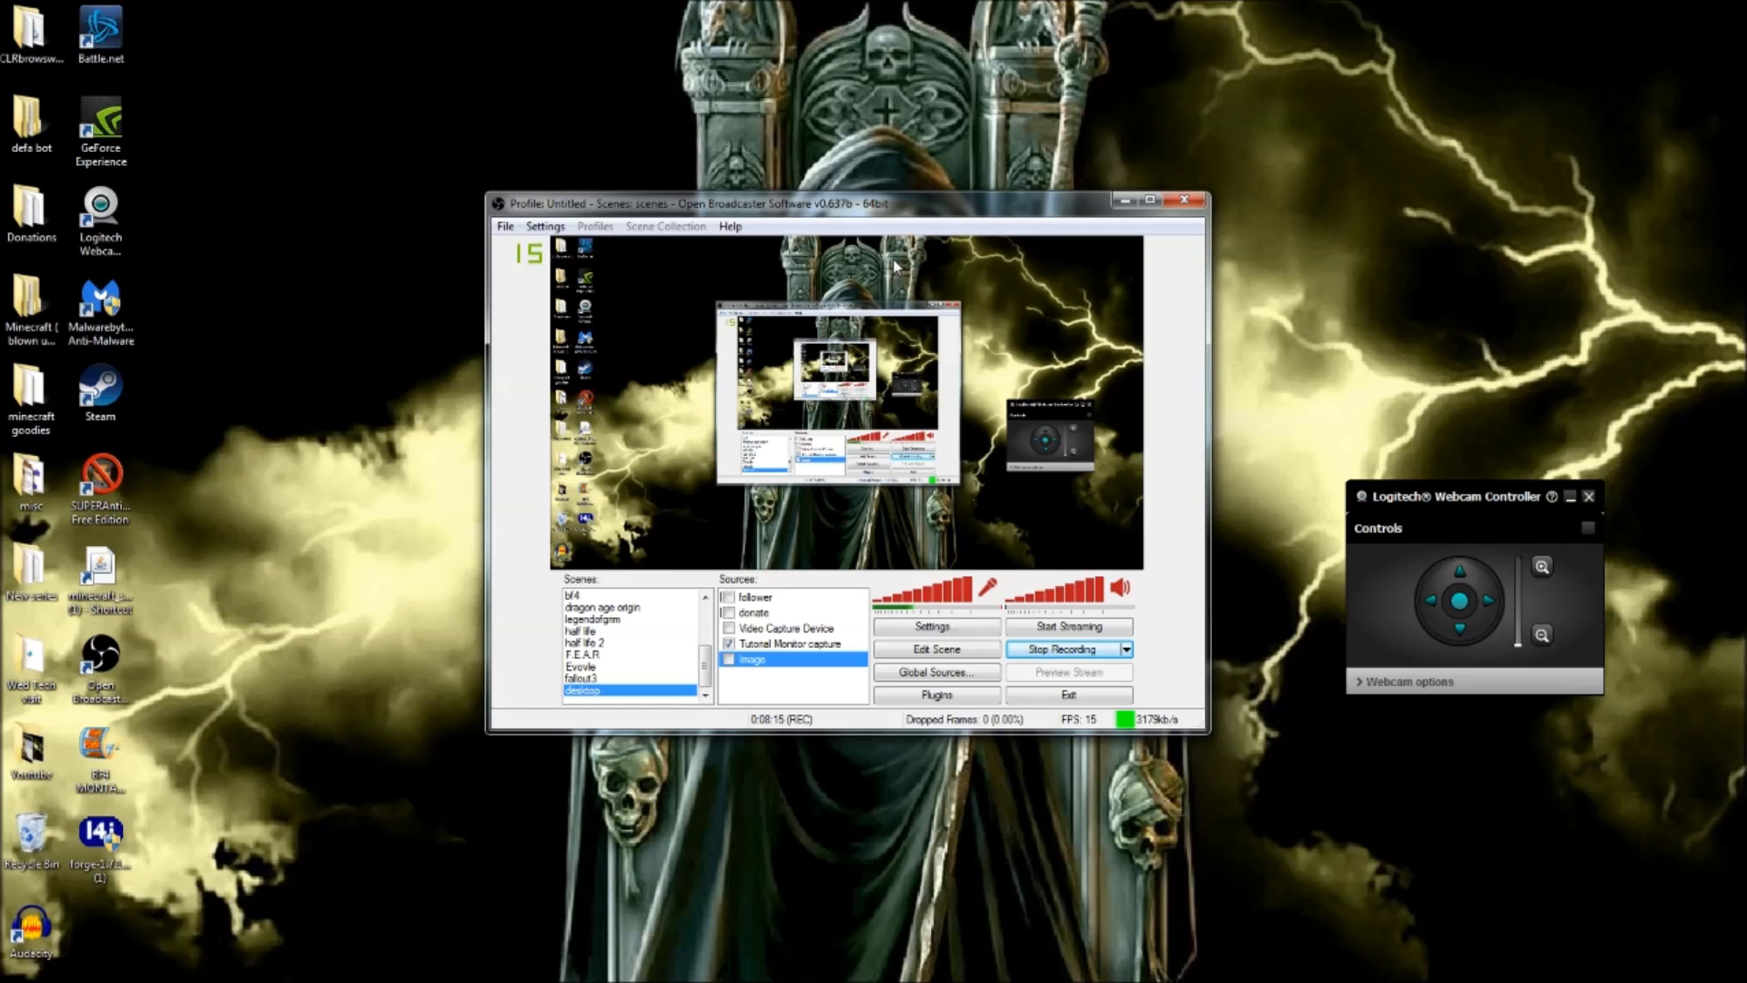
Start adding a Window Capture source to the desktop scene, check which windows it can capture, and cancel it
{"action": "right_click", "coordinate": [740, 692]}
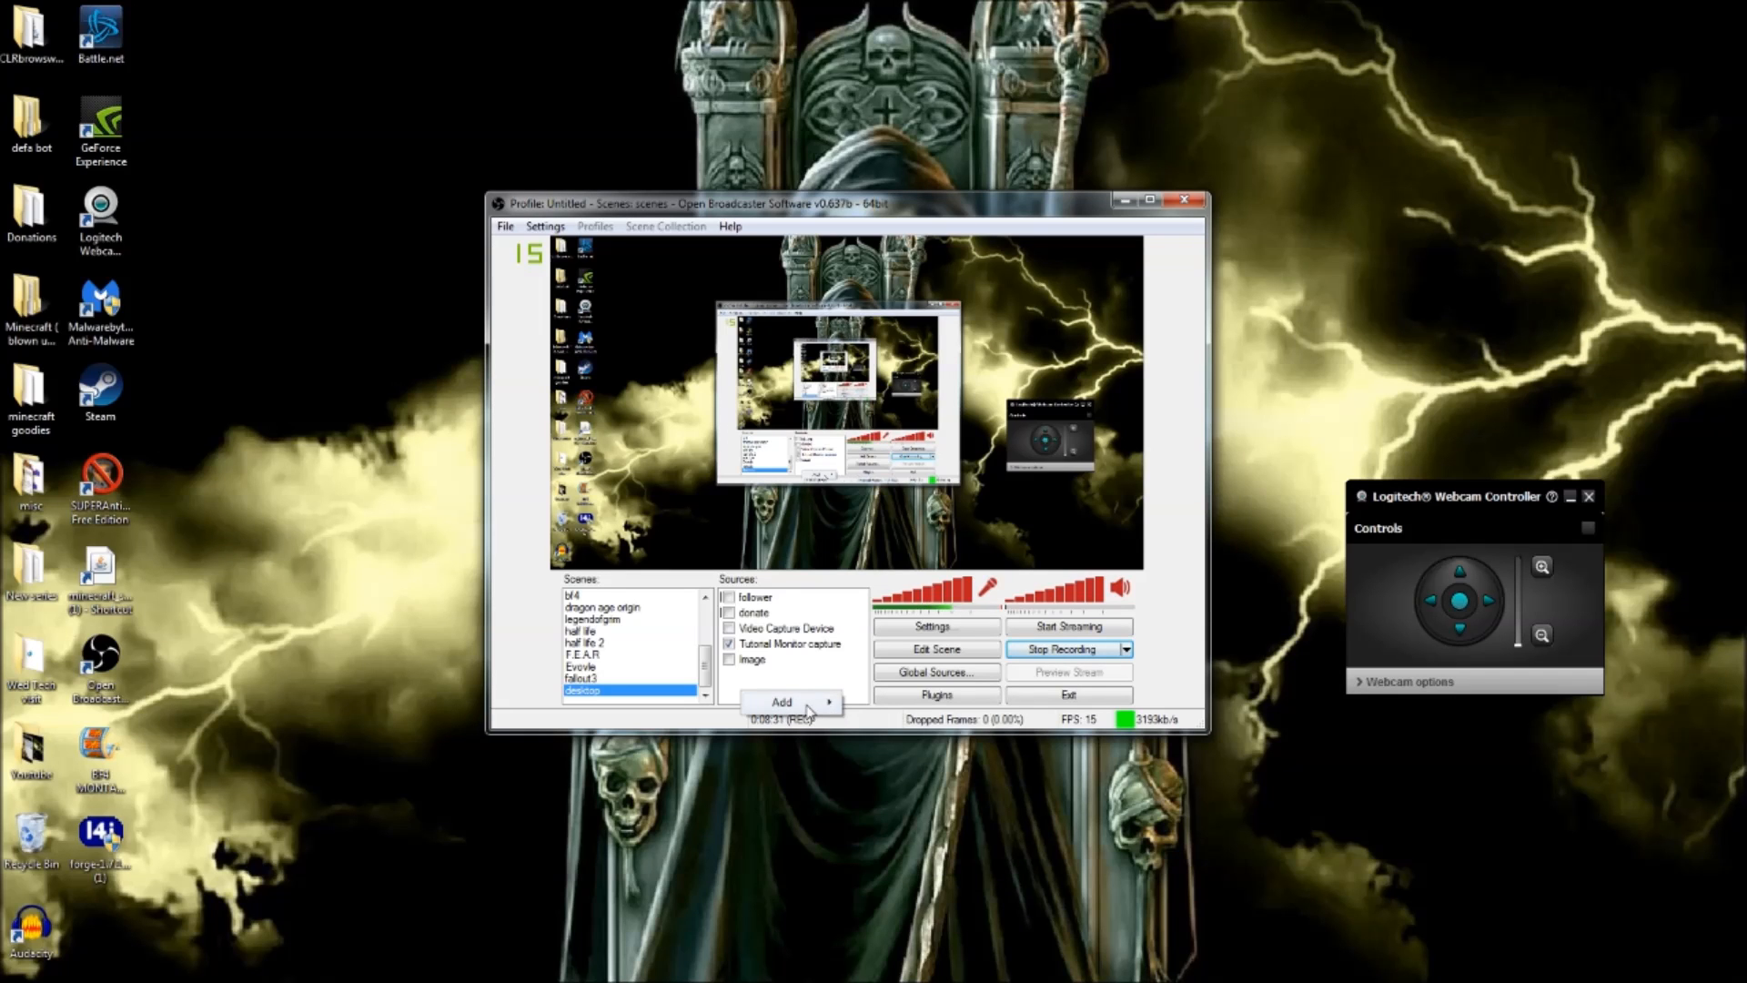
{"action": "mouse_move", "coordinate": [809, 709]}
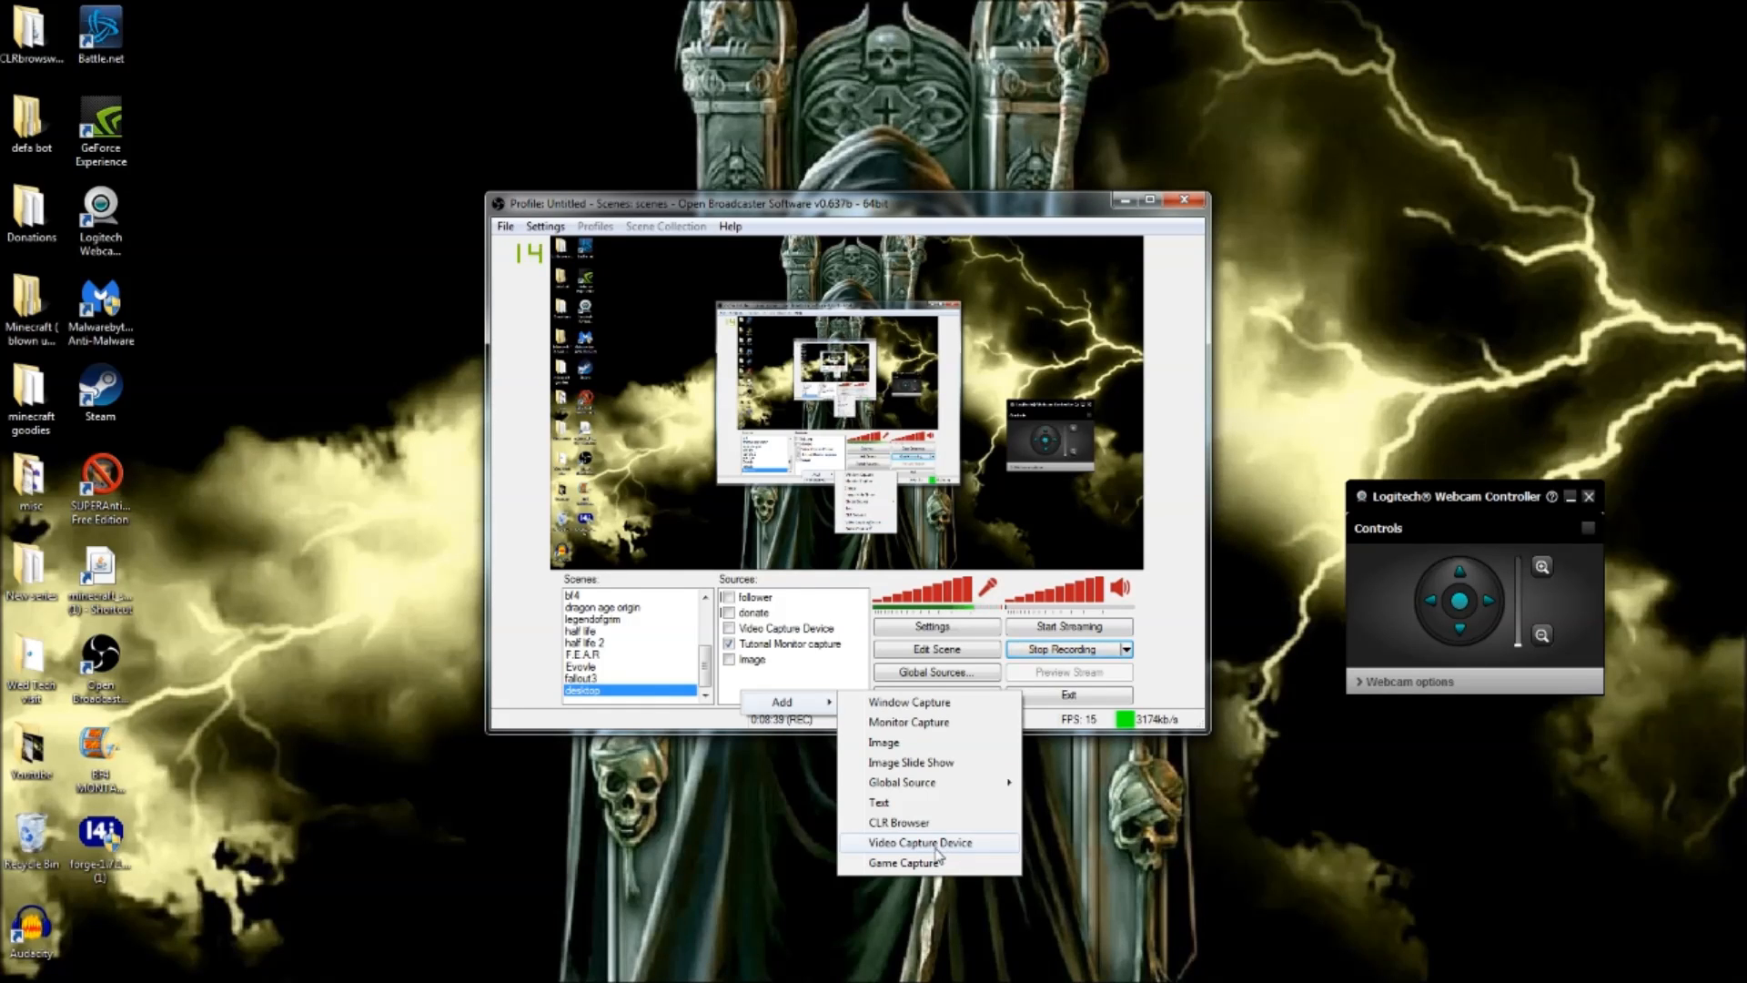
{"action": "left_click", "coordinate": [890, 704]}
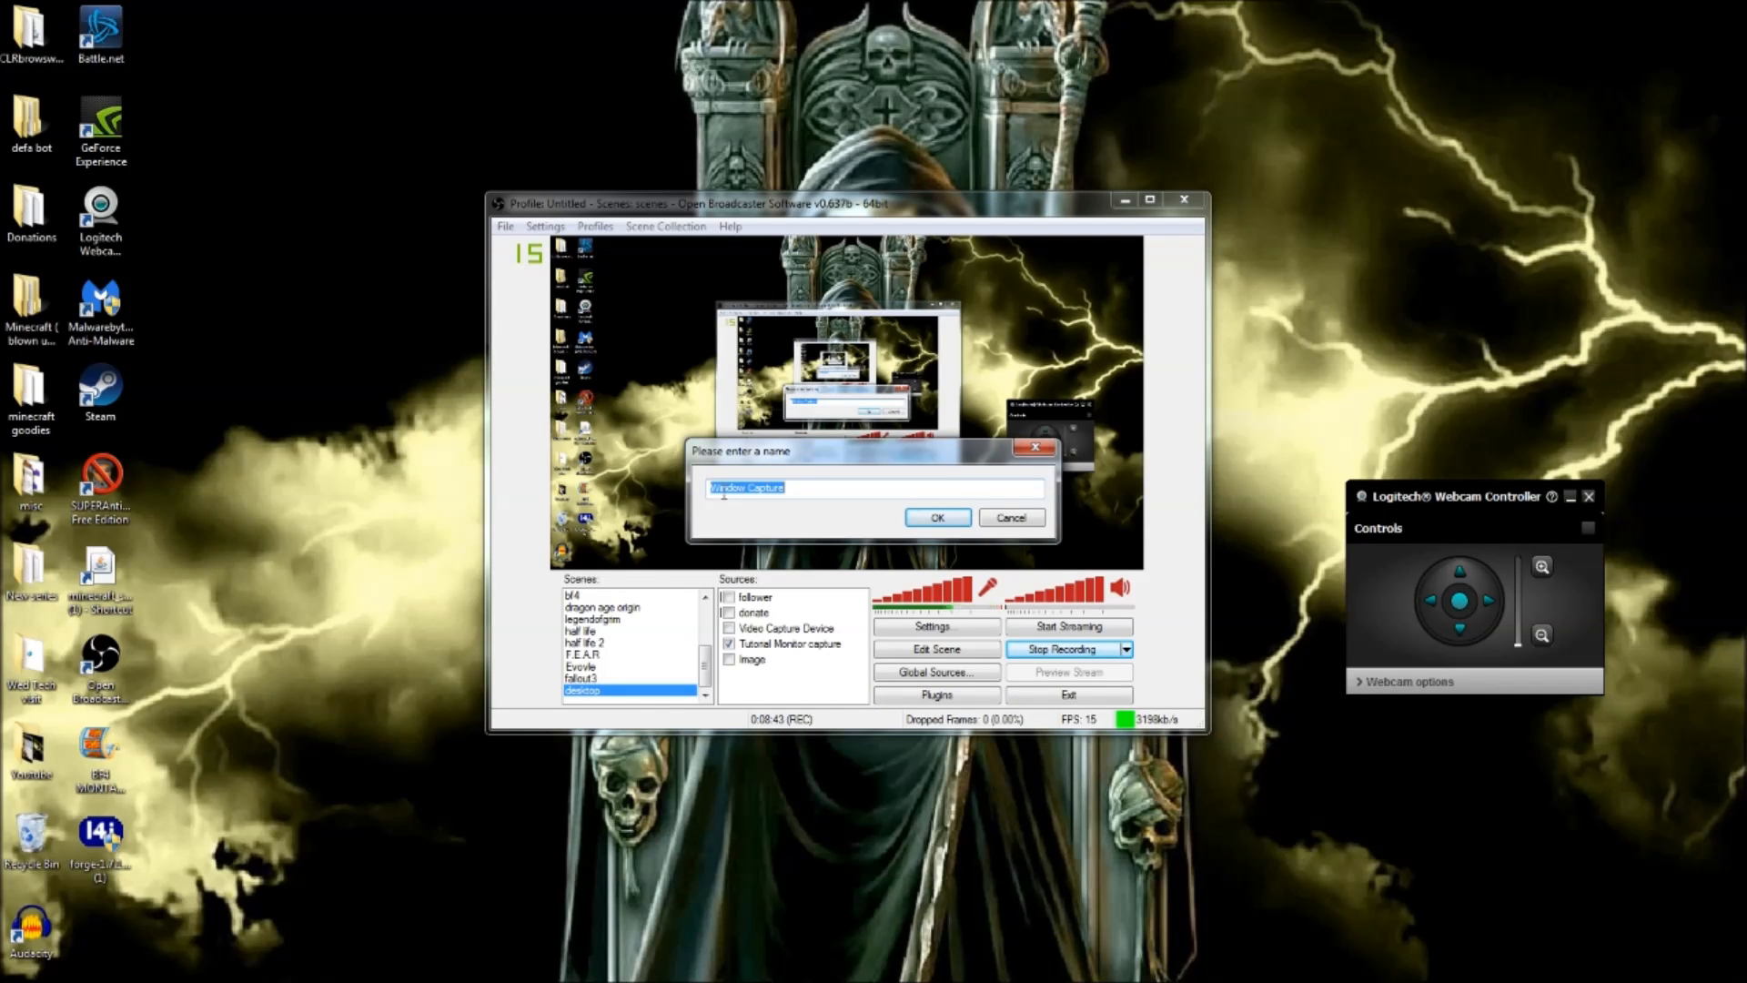
{"action": "left_click", "coordinate": [936, 518]}
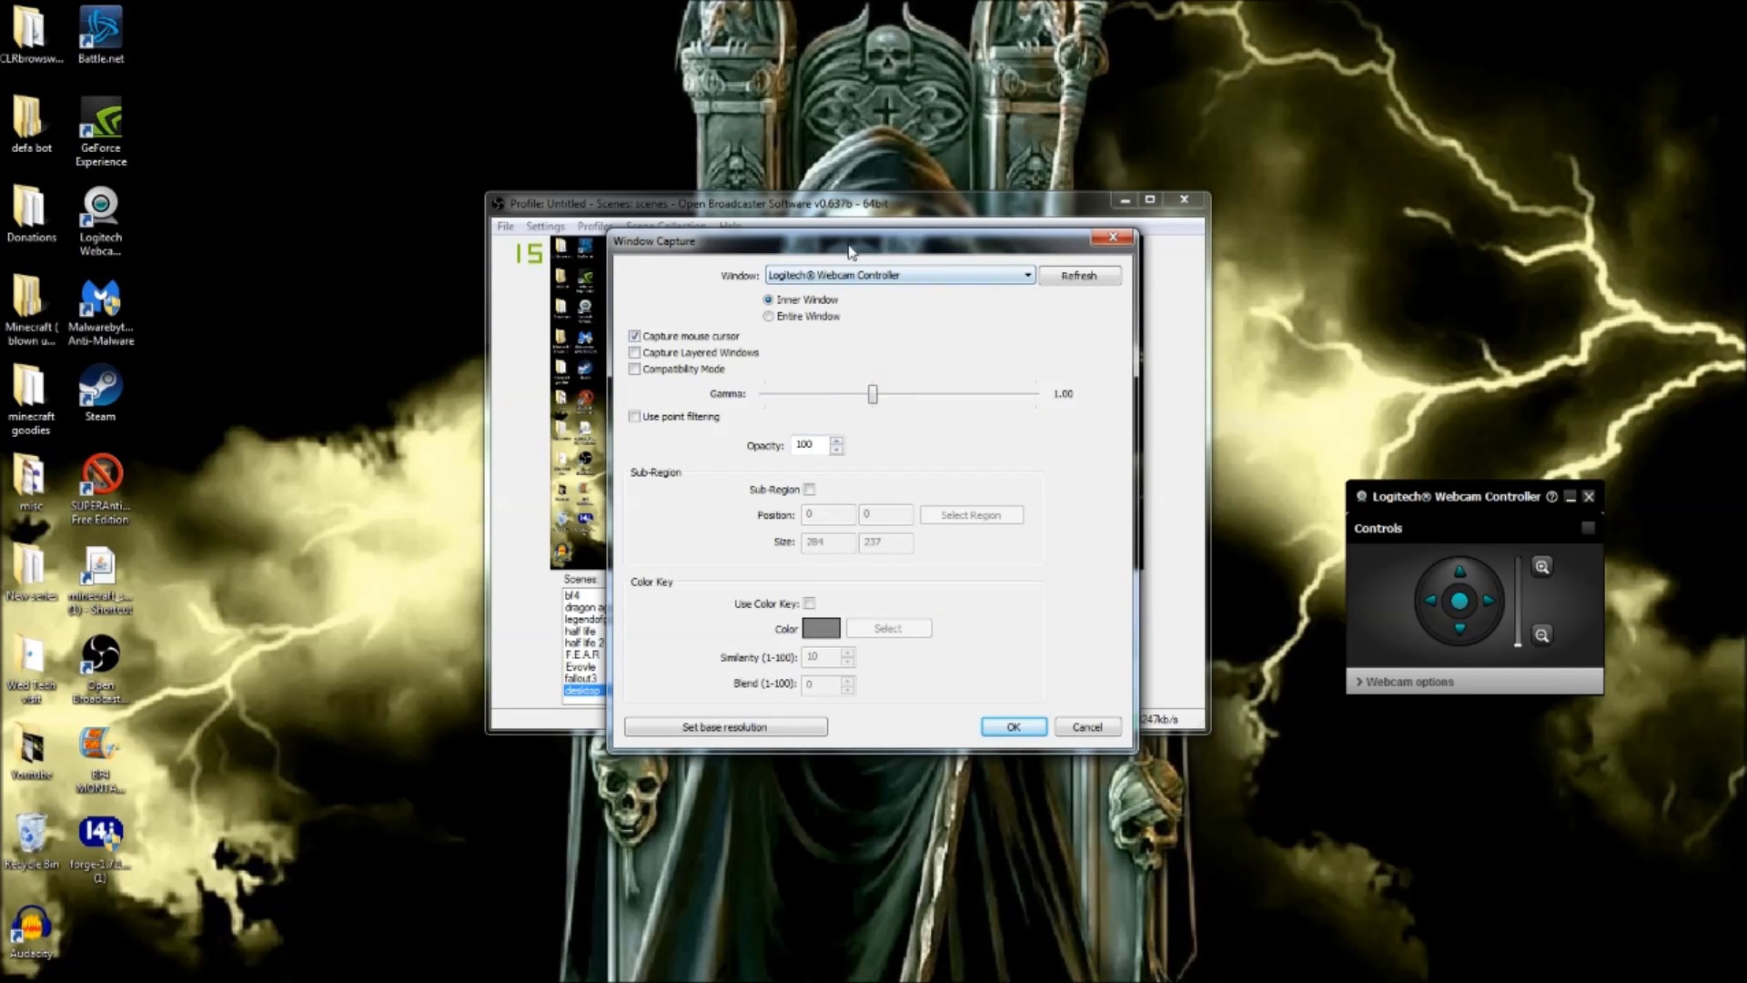
{"action": "left_click_drag", "start_coordinate": [851, 250], "coordinate": [1129, 126]}
{"action": "left_click", "coordinate": [1111, 153]}
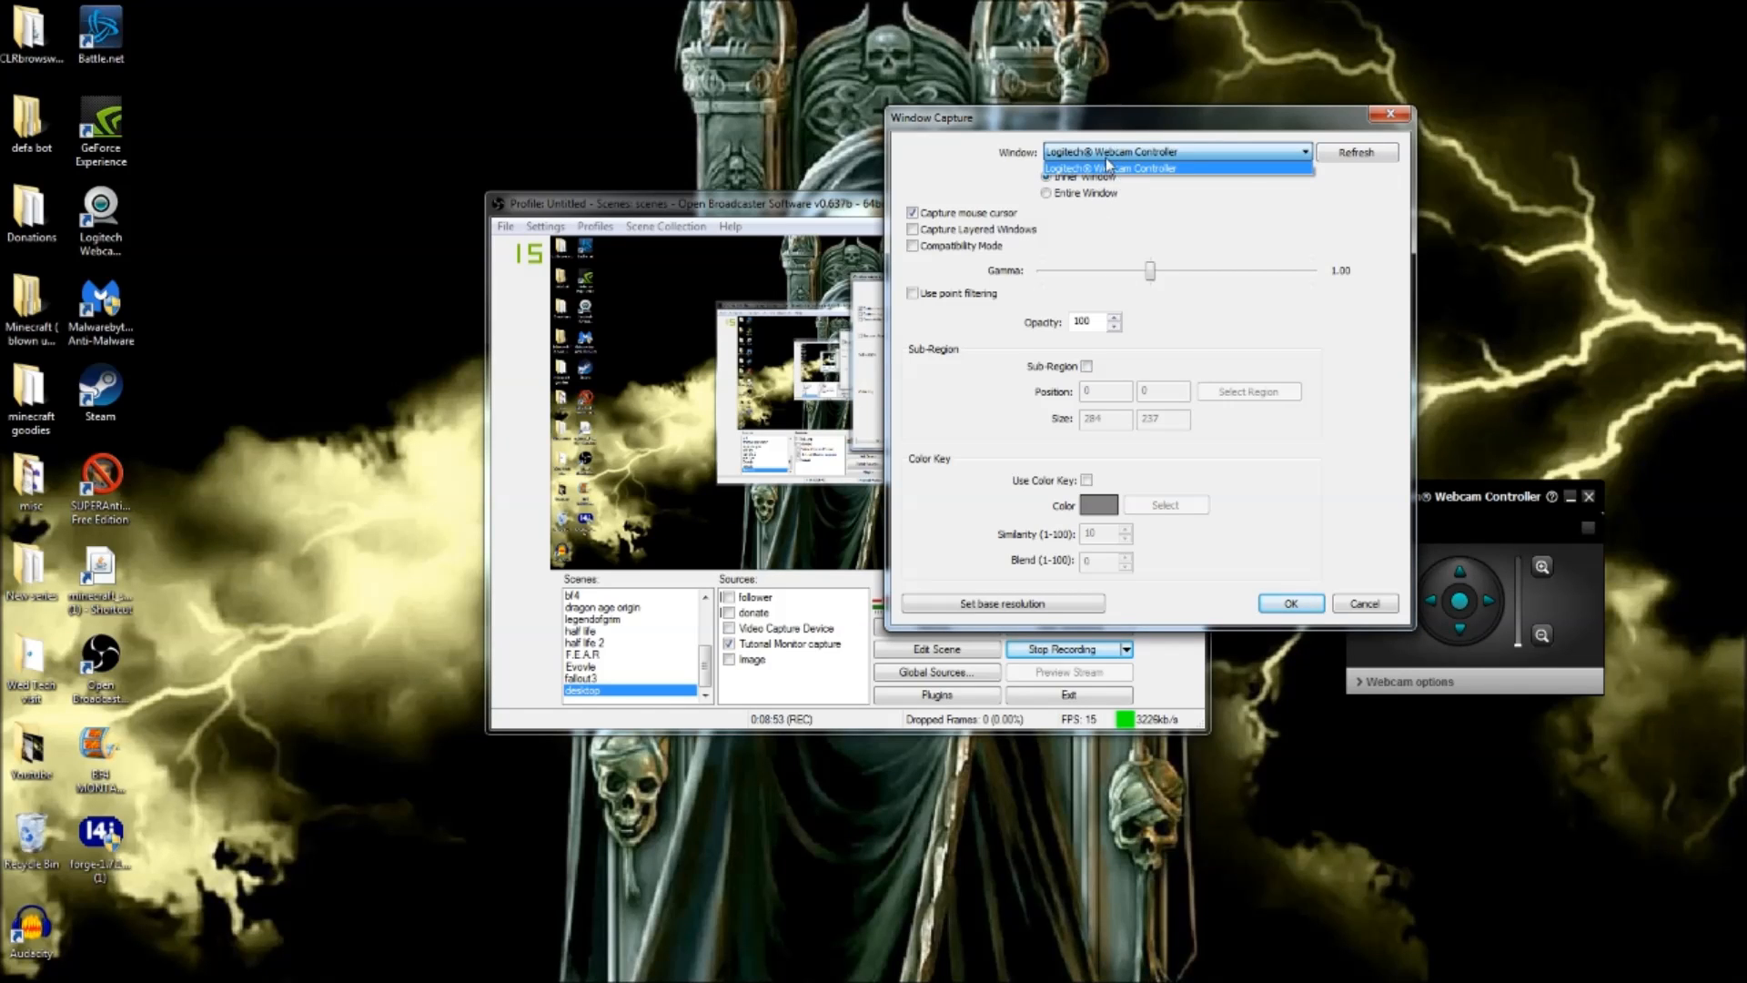
{"action": "left_click", "coordinate": [1199, 216]}
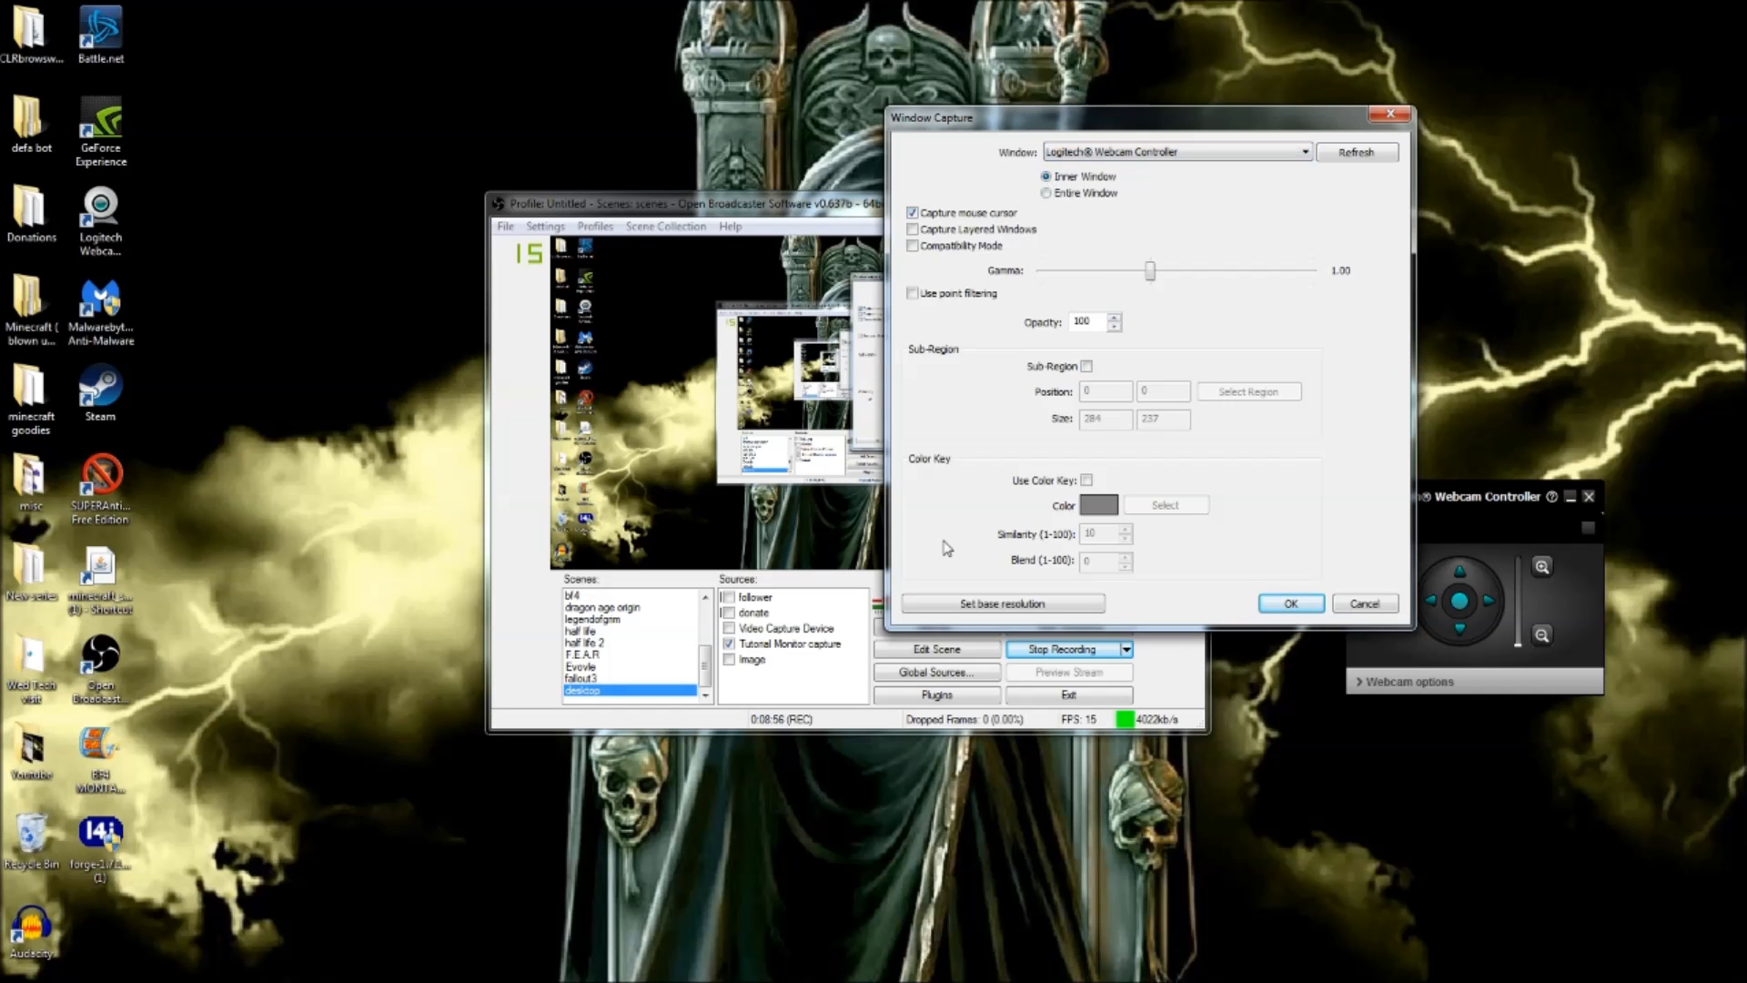
{"action": "left_click", "coordinate": [1344, 604]}
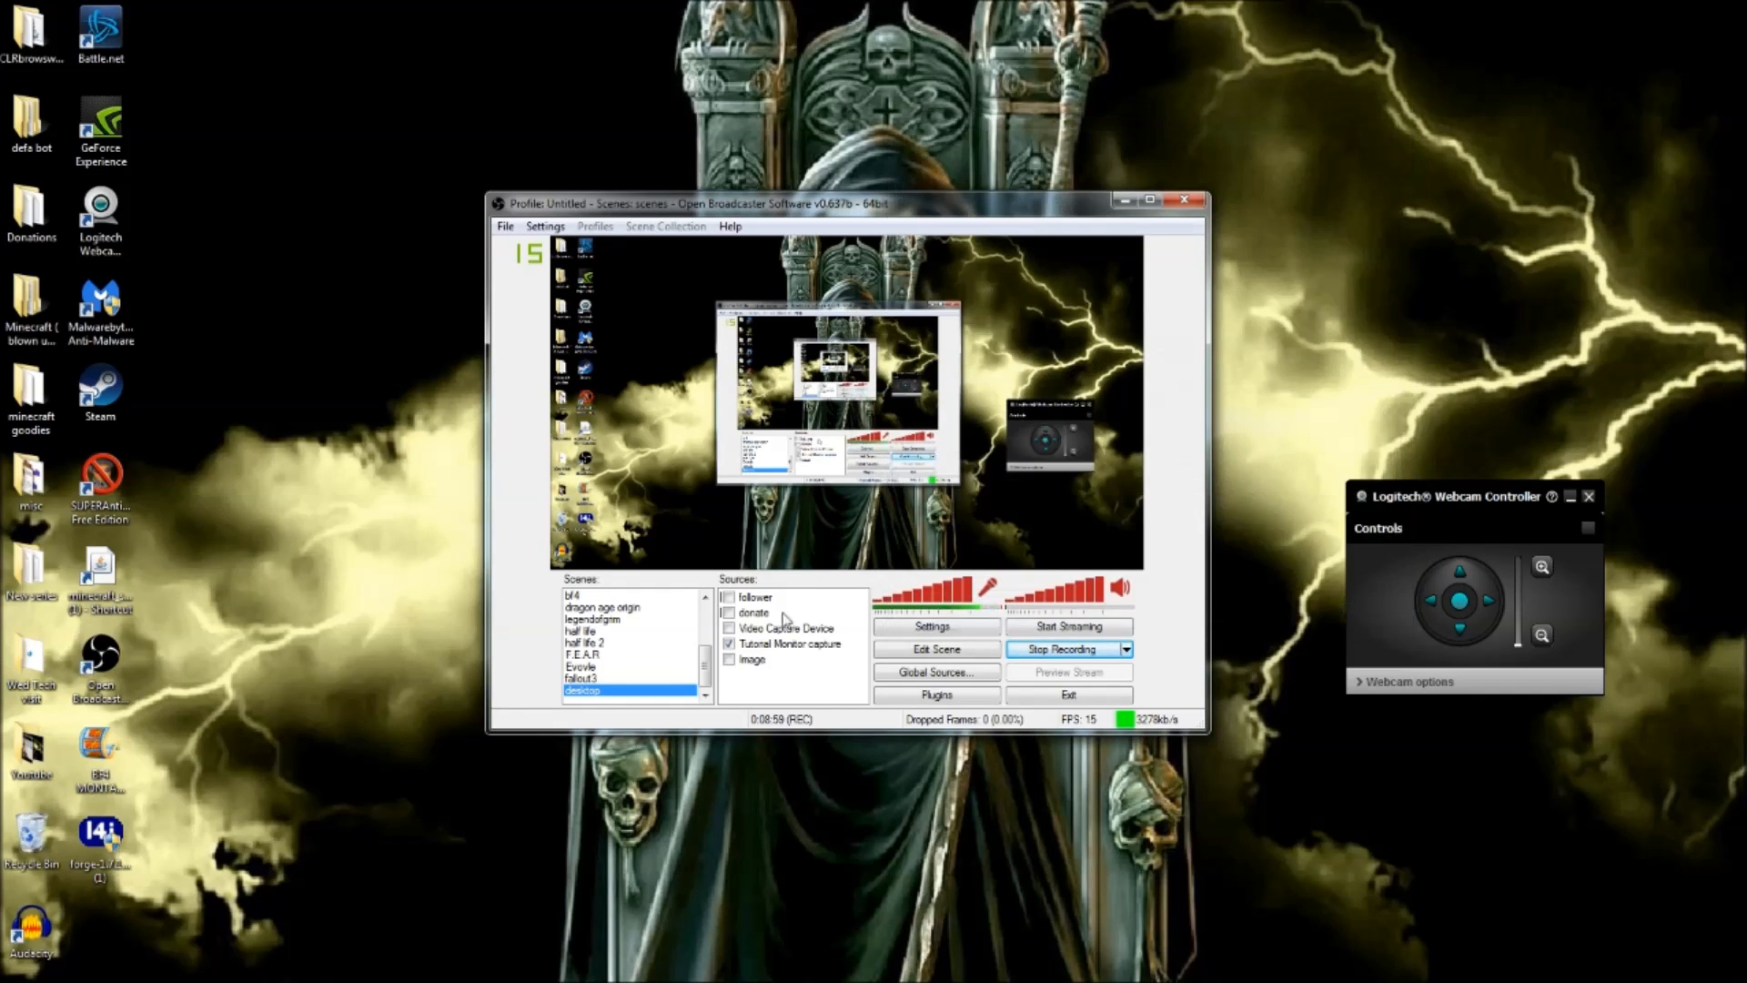
Try to add a second Video Capture Device source using the Logitech HD Webcam C615, and cancel the device selection
{"action": "right_click", "coordinate": [754, 680]}
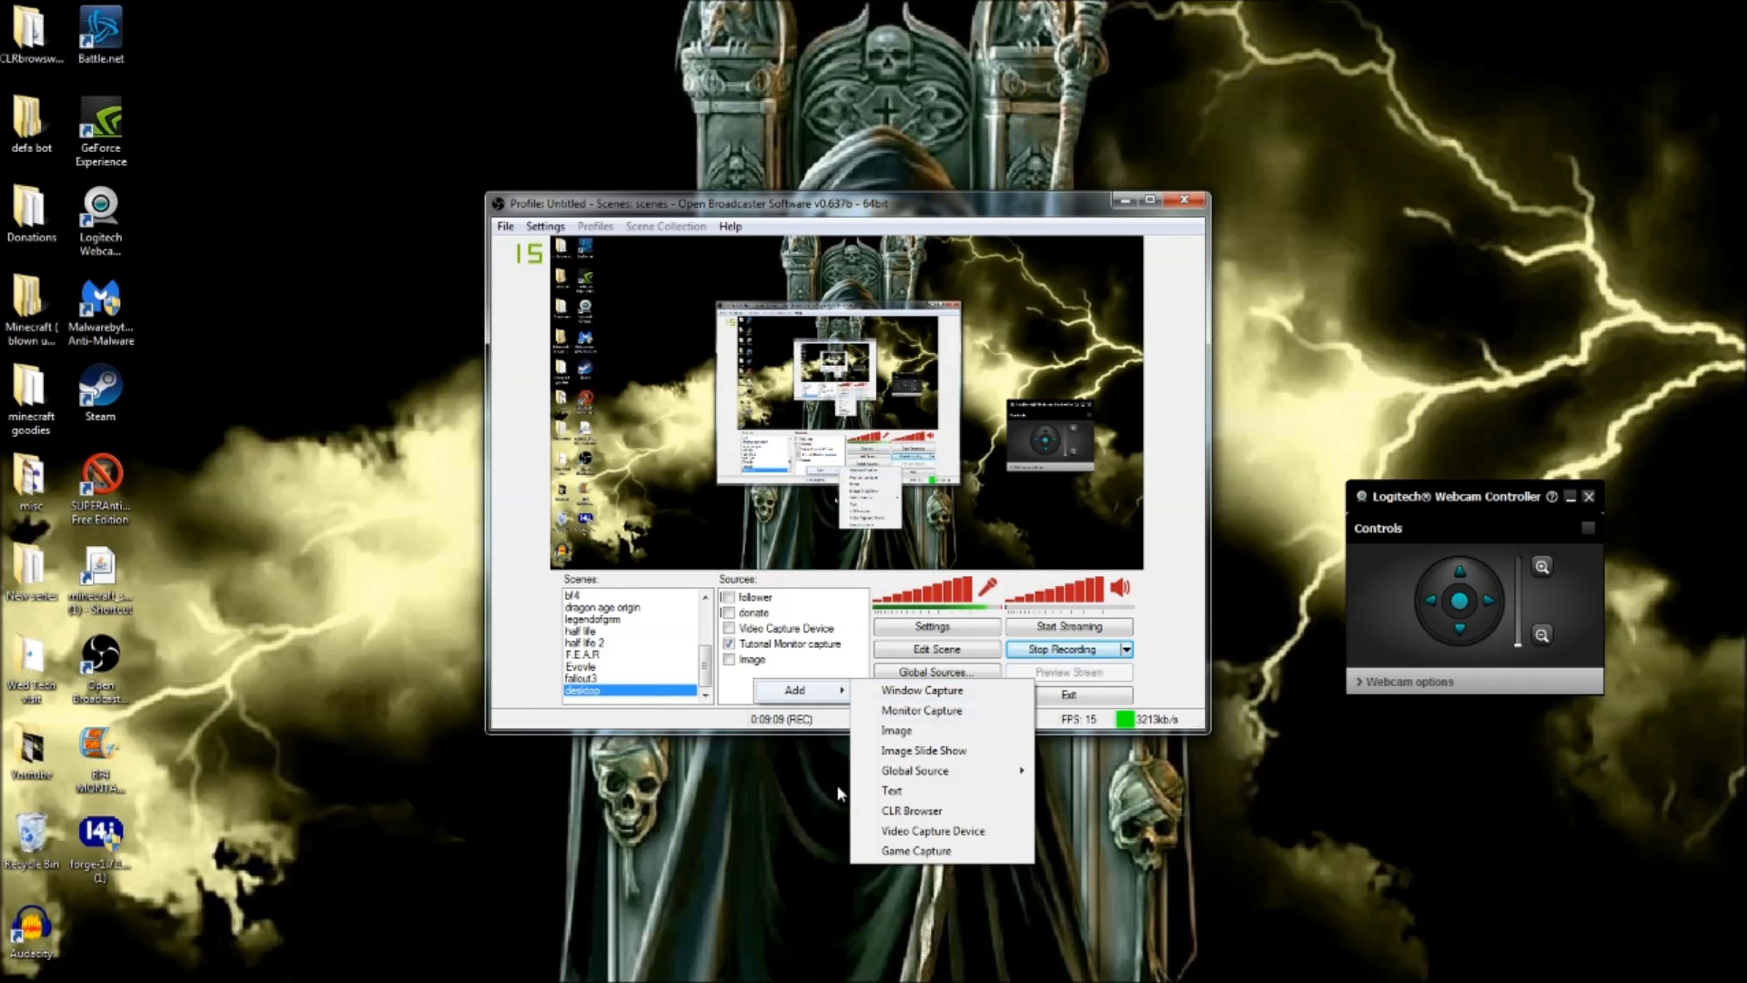
{"action": "left_click", "coordinate": [903, 832]}
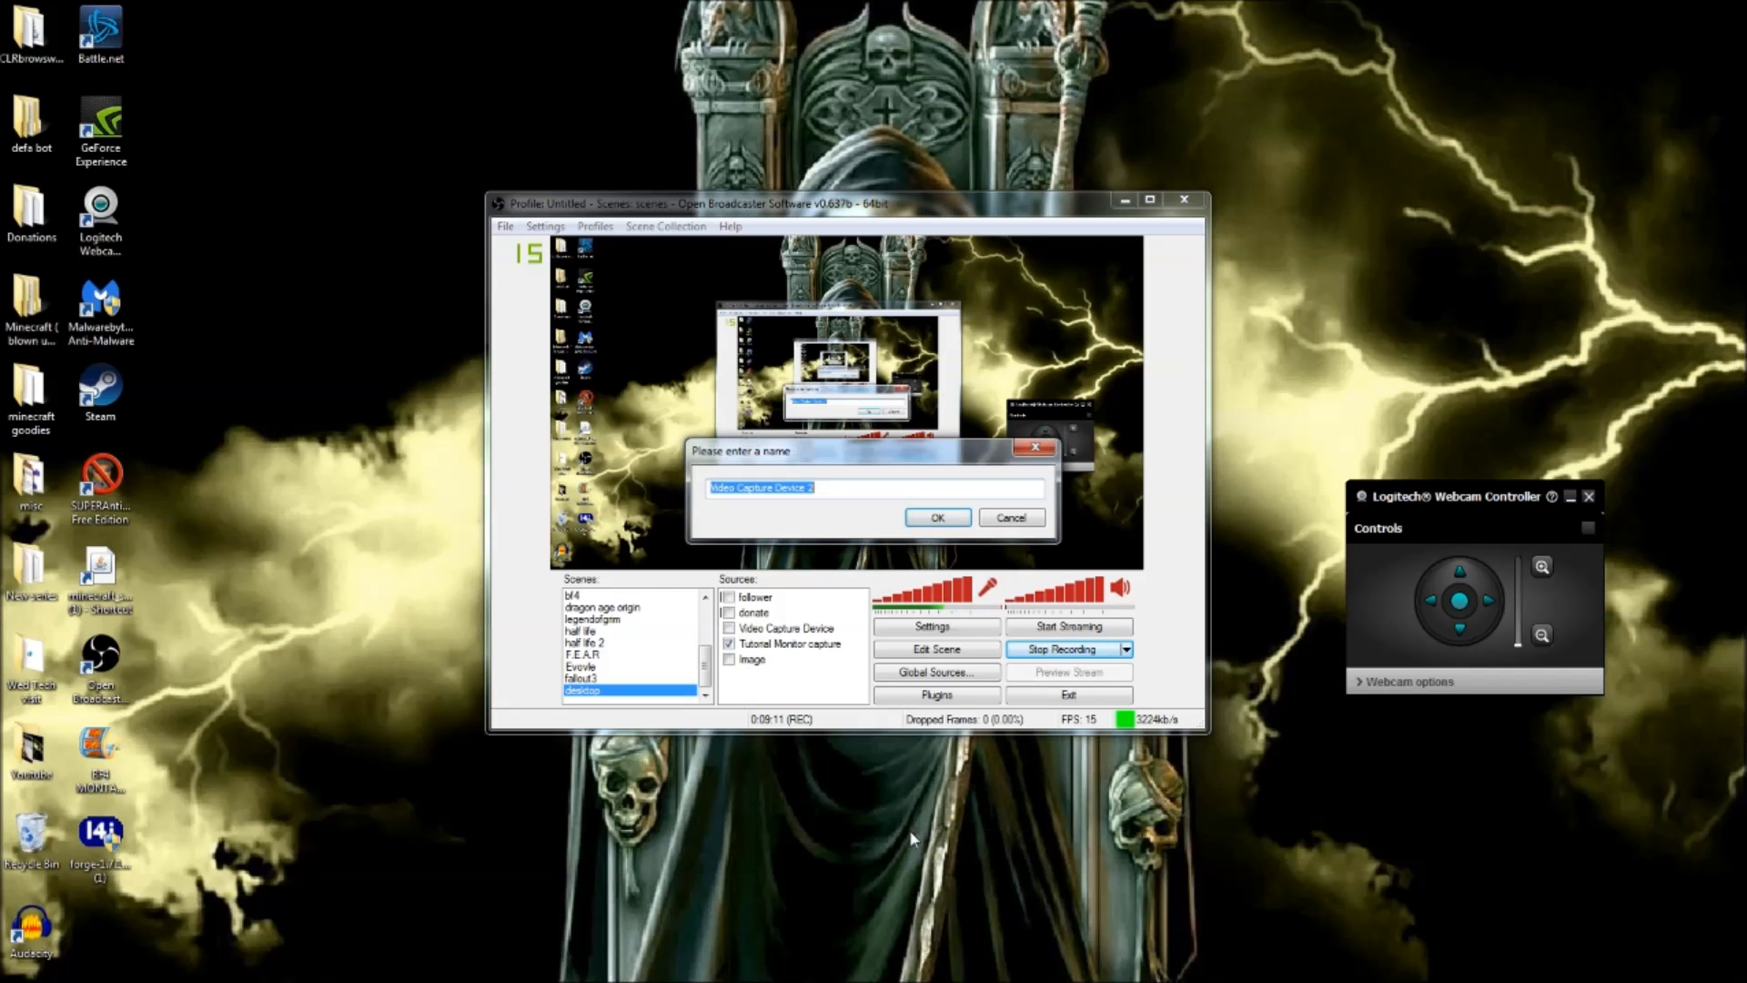
{"action": "left_click", "coordinate": [937, 518]}
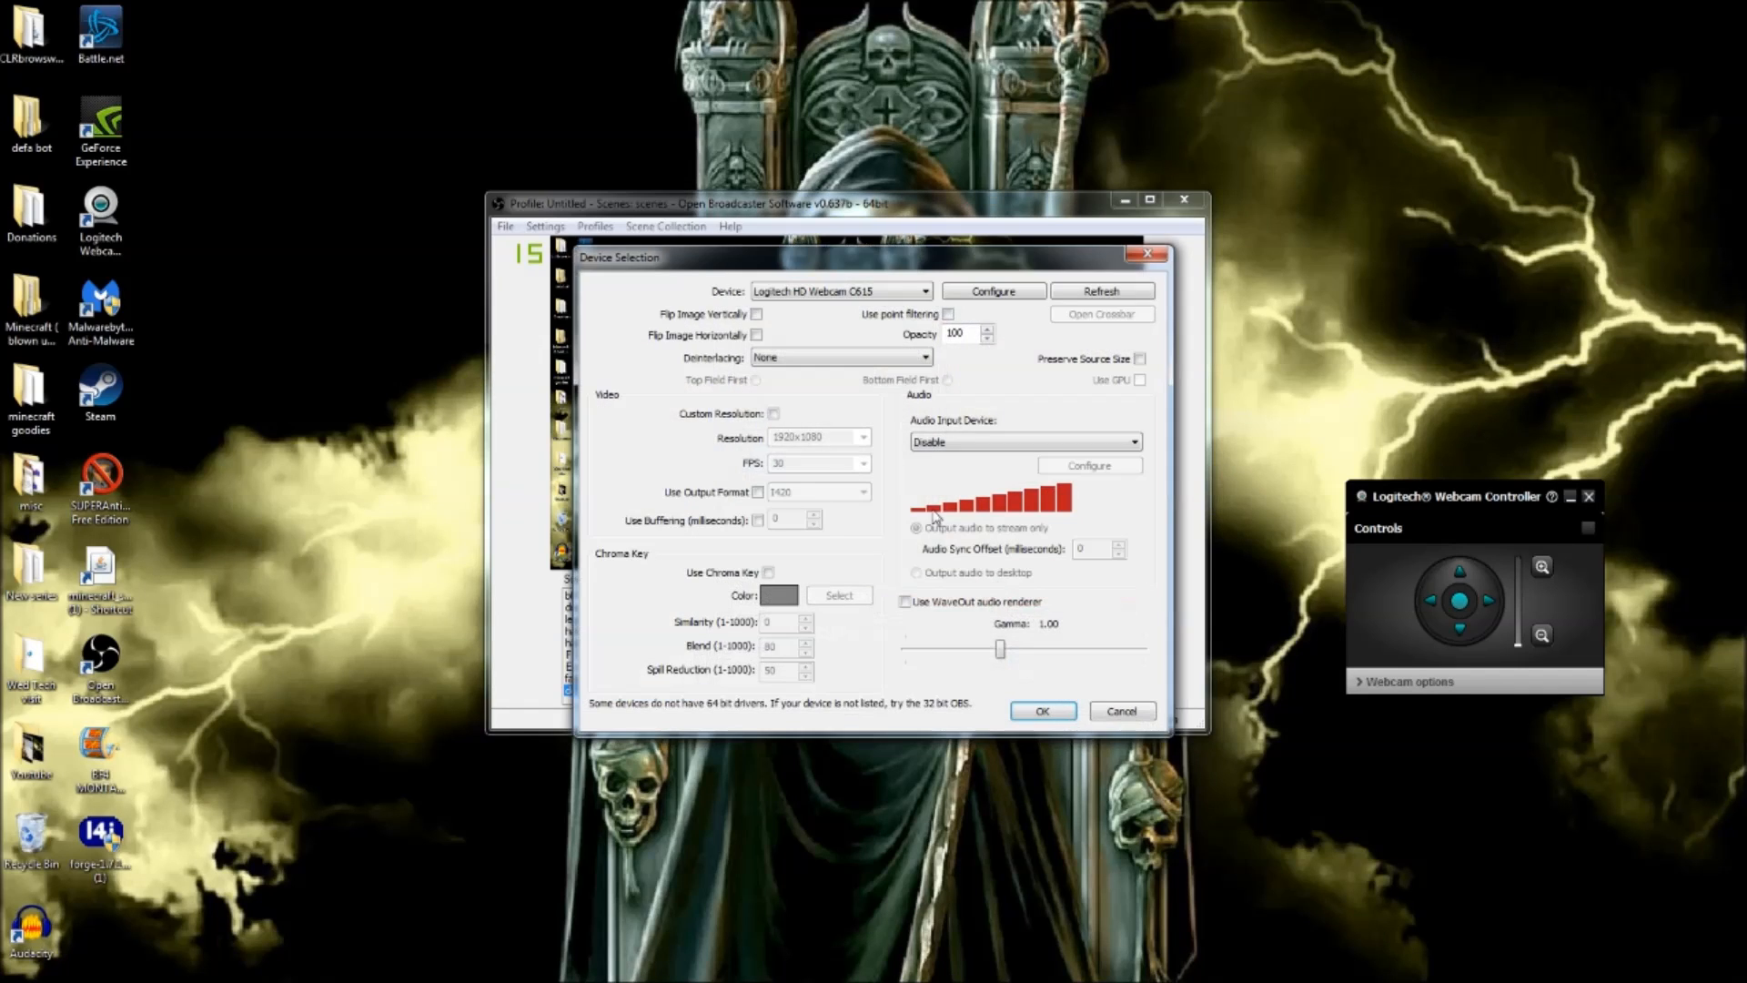
{"action": "left_click", "coordinate": [798, 292]}
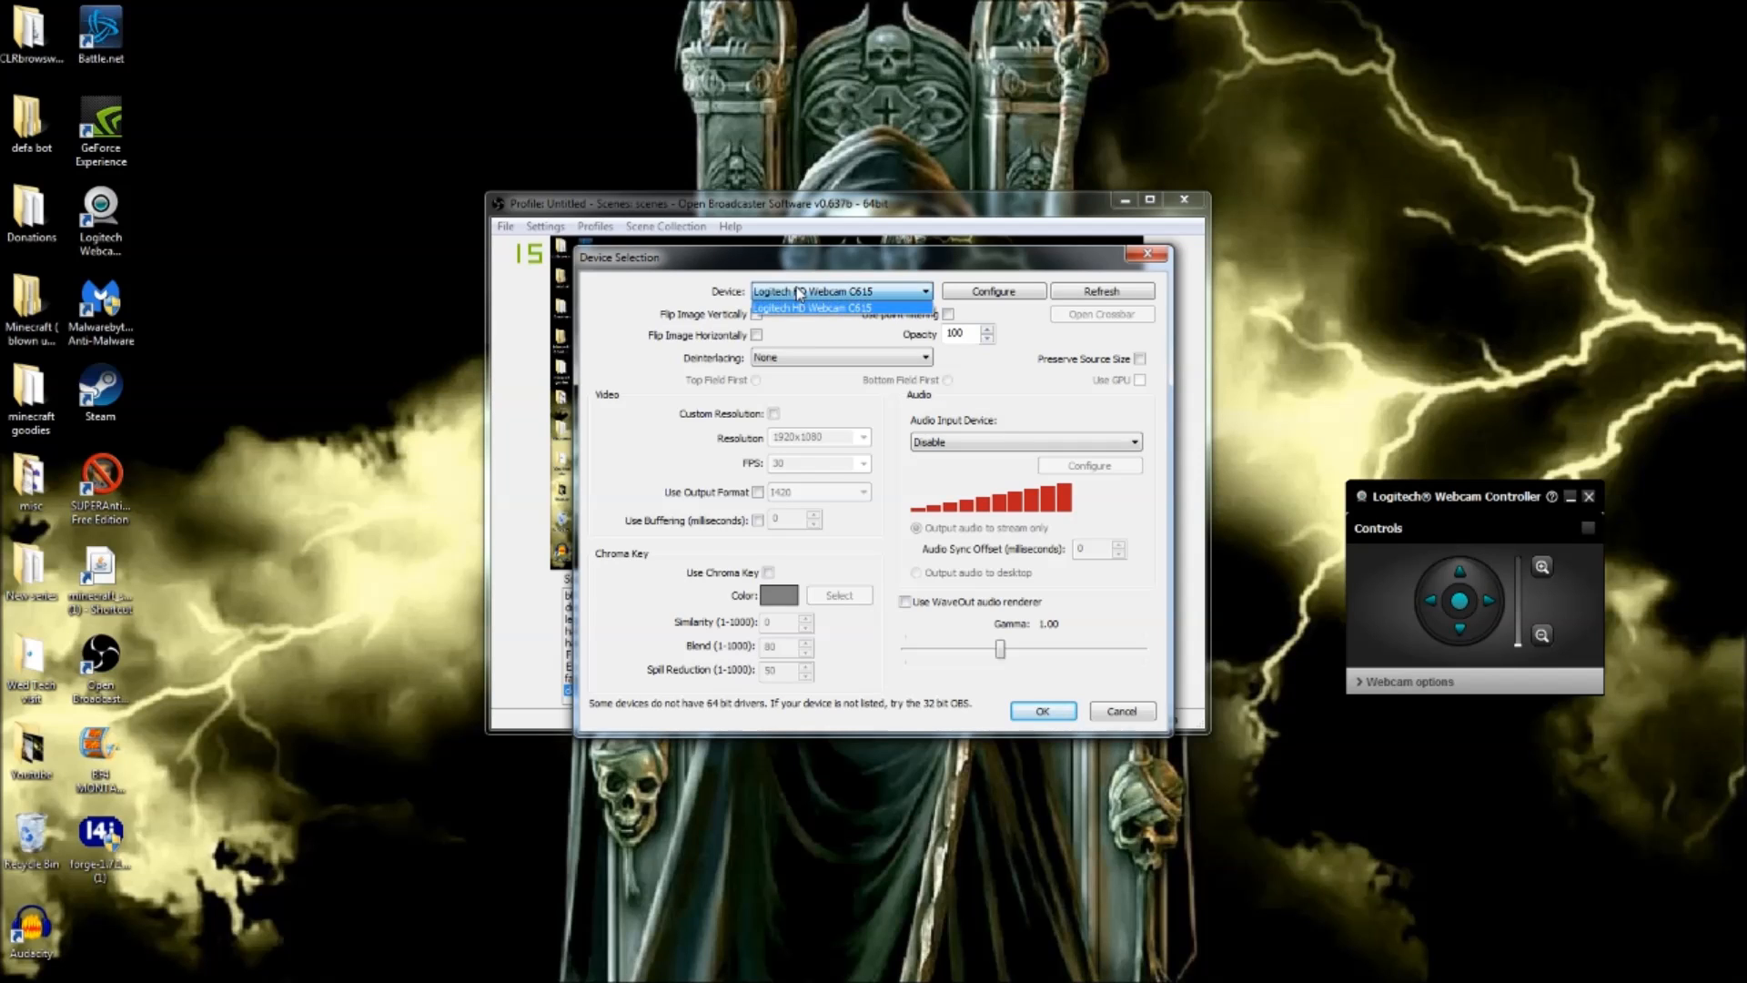
{"action": "left_click", "coordinate": [809, 310]}
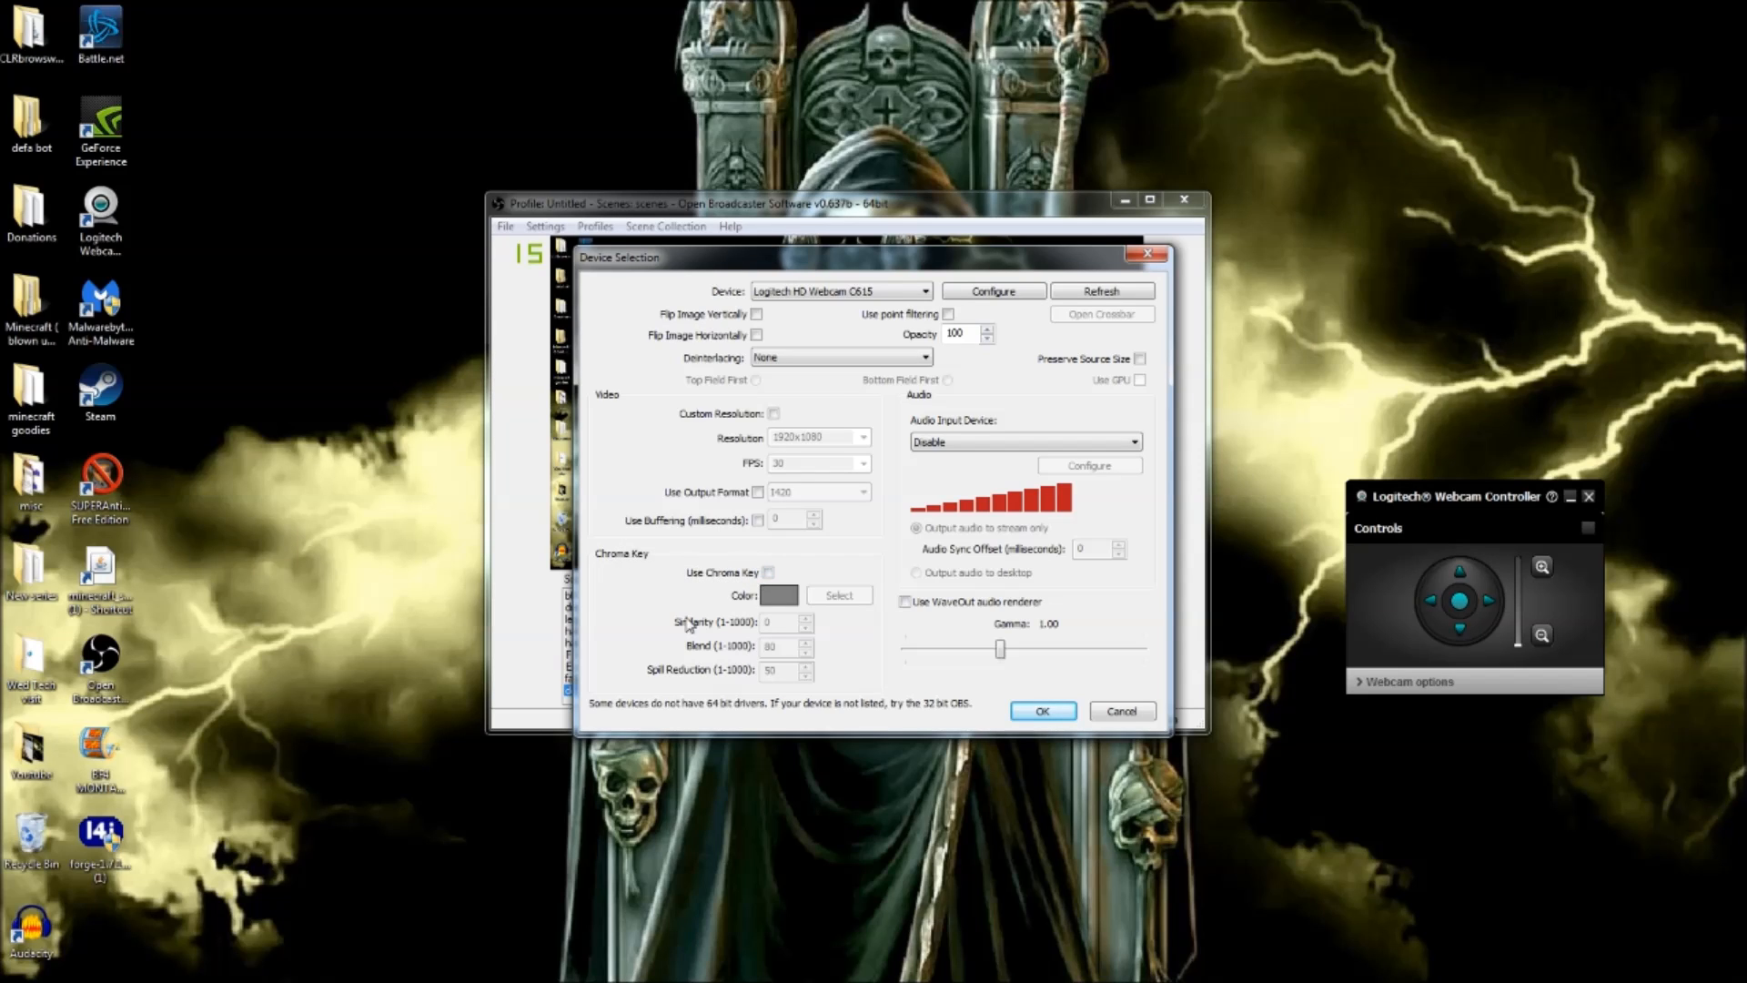
{"action": "left_click", "coordinate": [1047, 711]}
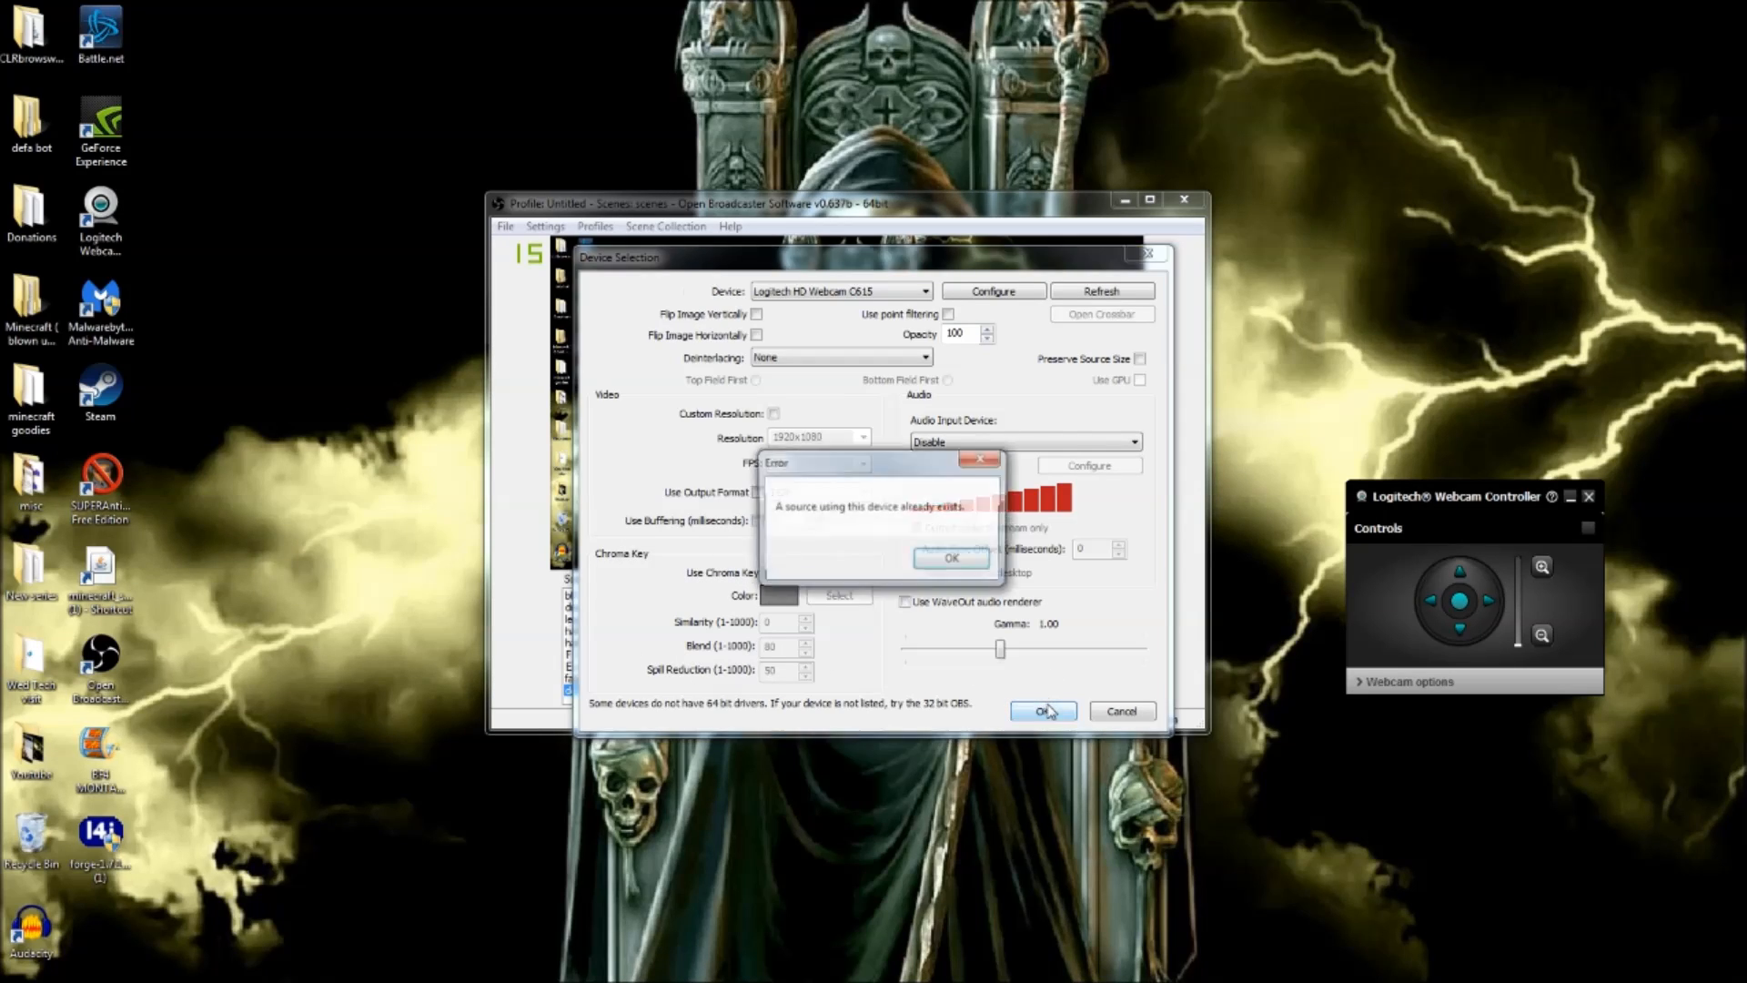
{"action": "left_click", "coordinate": [953, 559]}
{"action": "left_click", "coordinate": [1121, 711]}
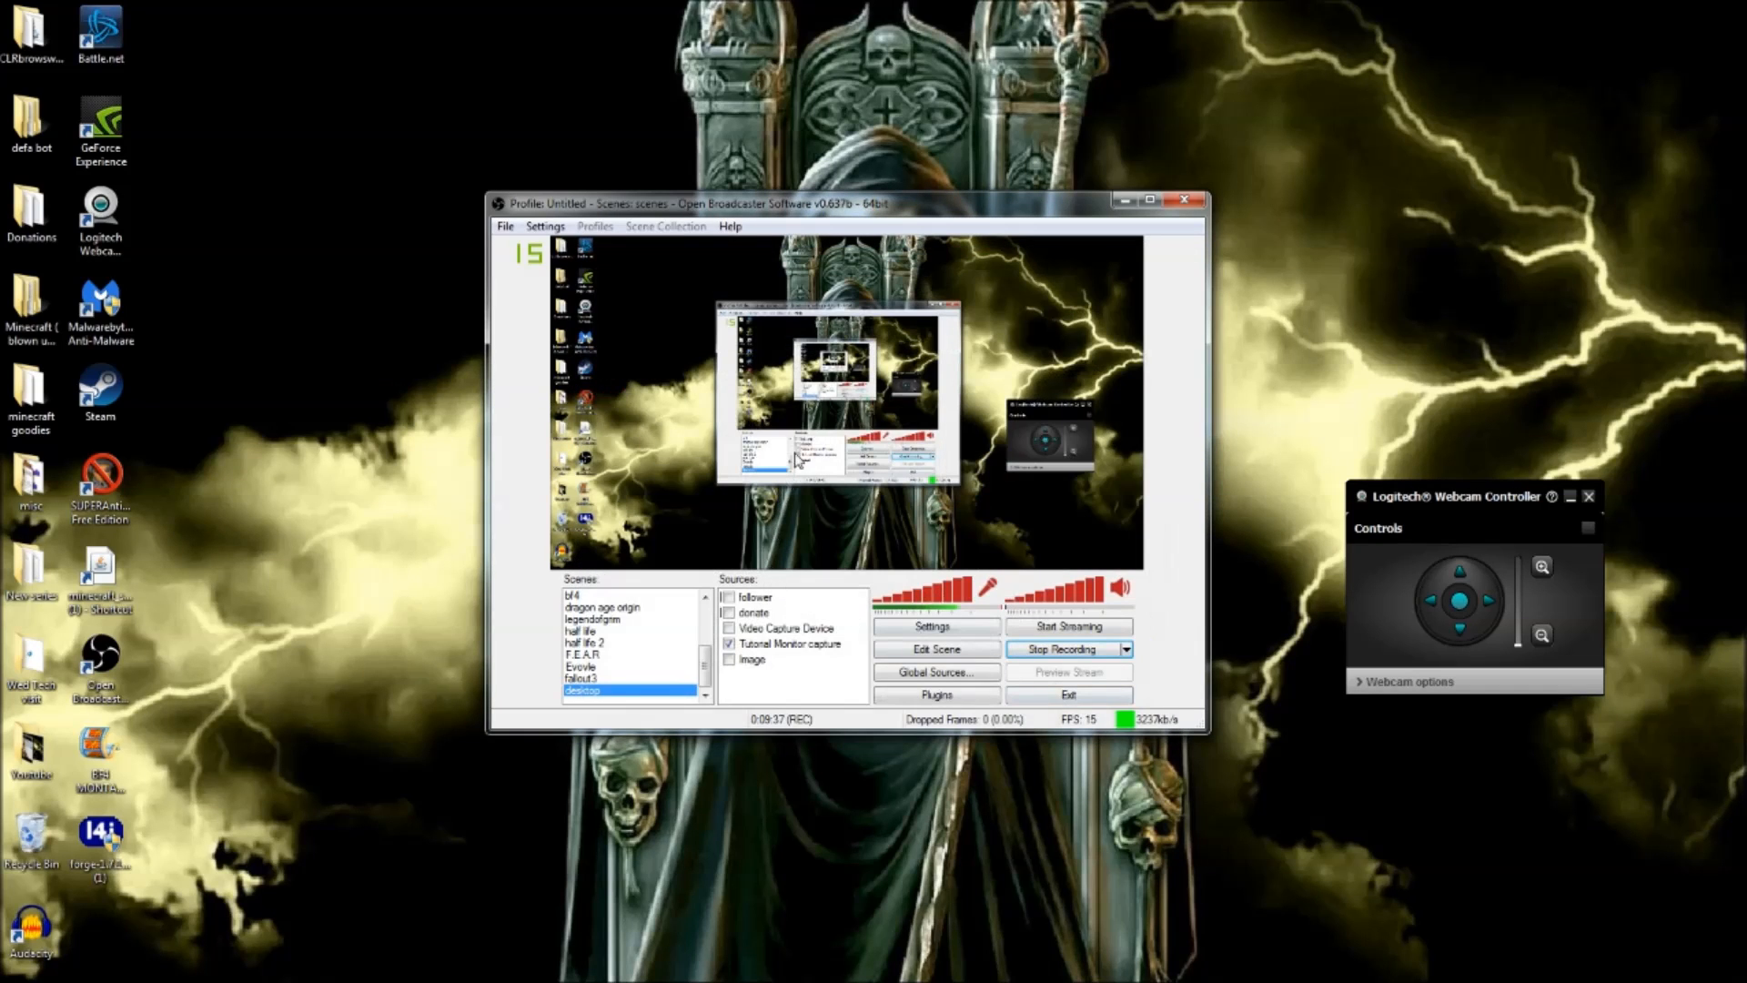
Start adding a Game Capture source, check which applications it can capture, and cancel it
{"action": "right_click", "coordinate": [770, 684]}
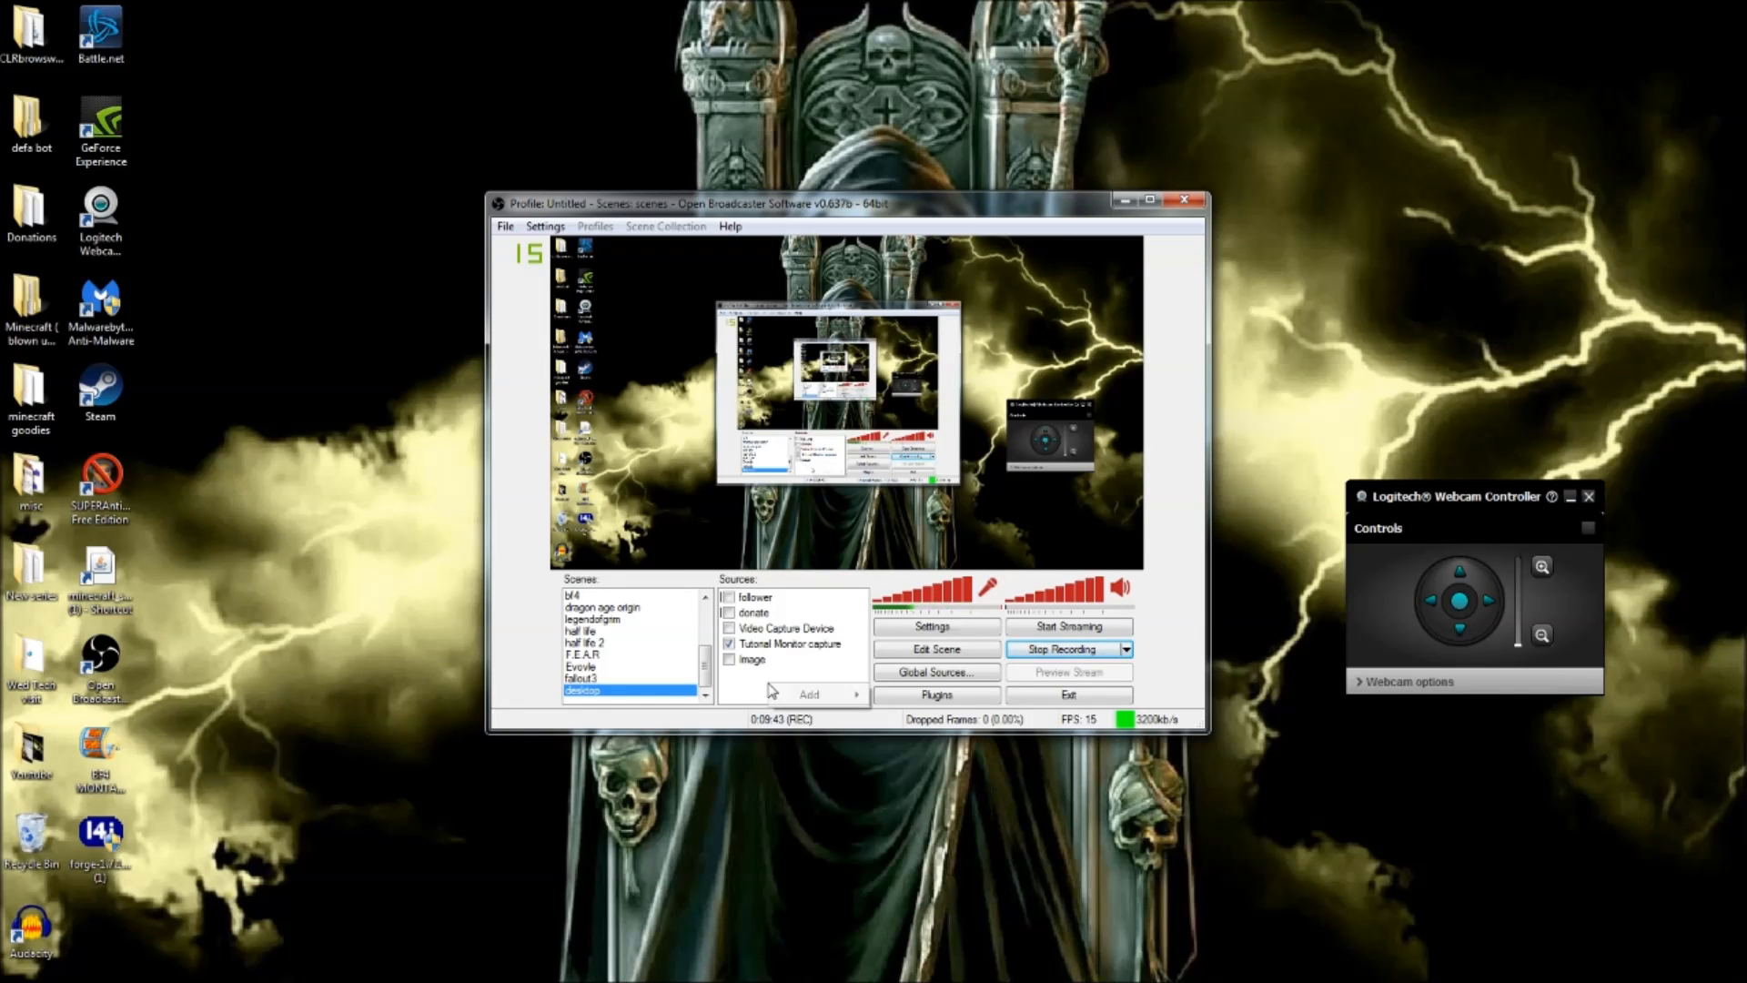
{"action": "mouse_move", "coordinate": [812, 696]}
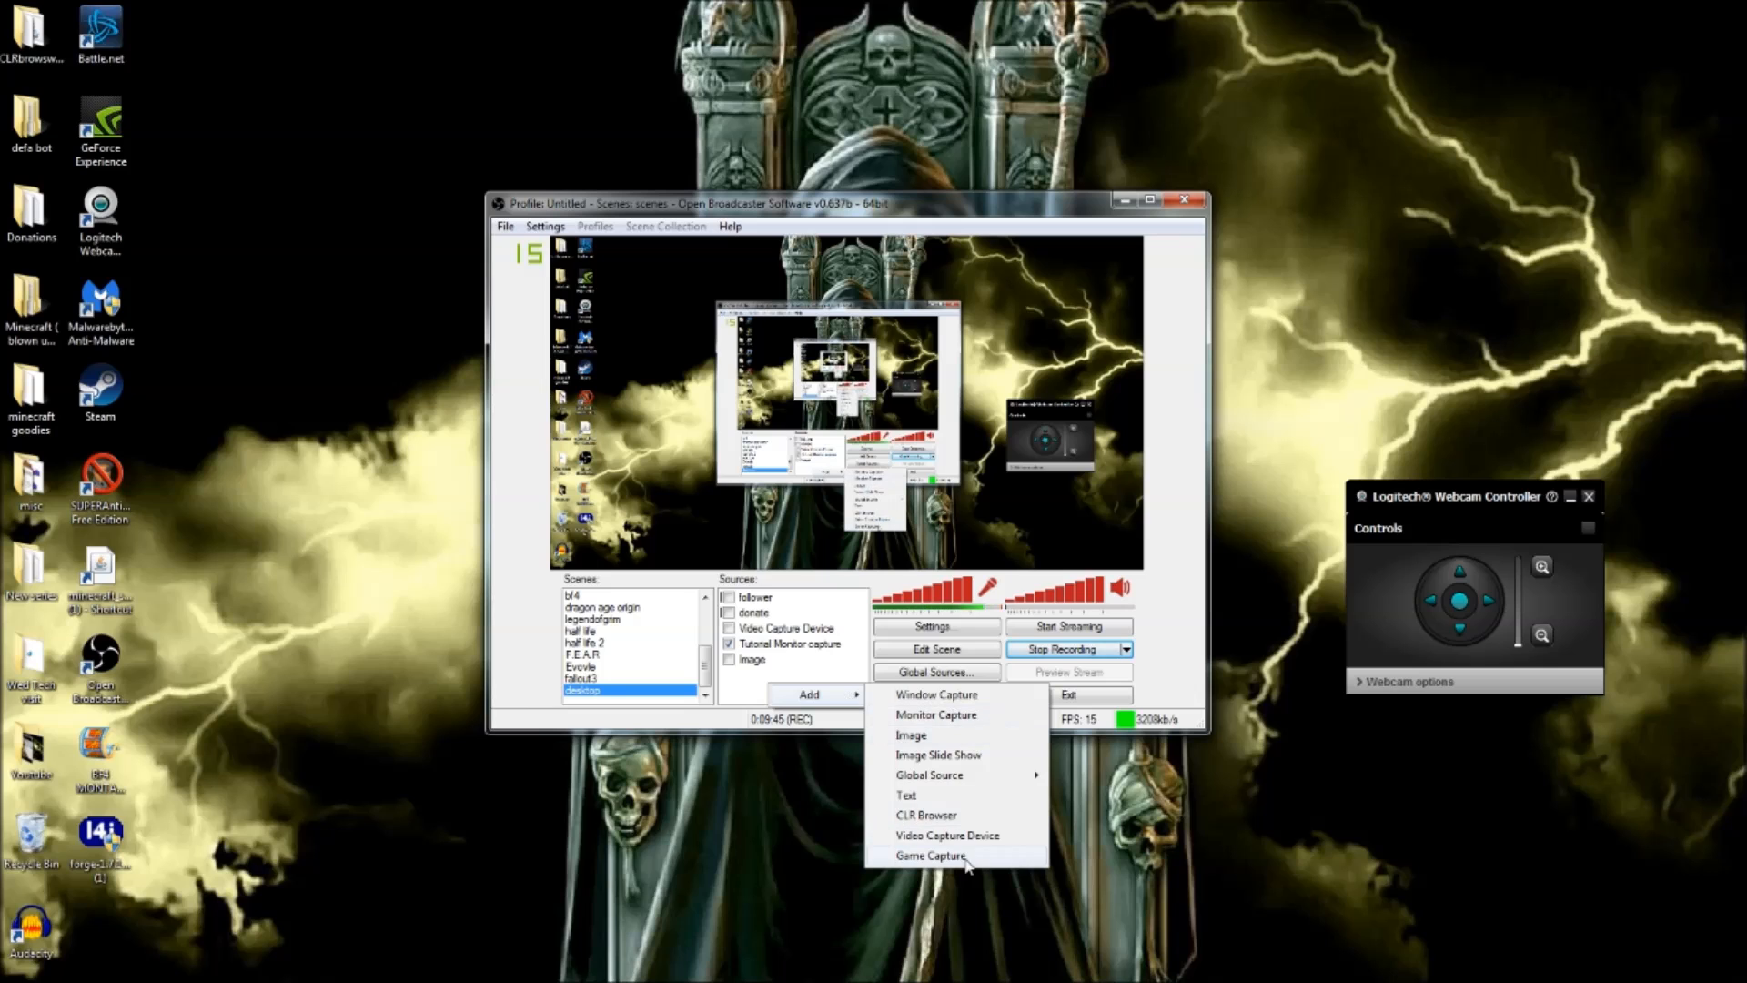
{"action": "left_click", "coordinate": [930, 855]}
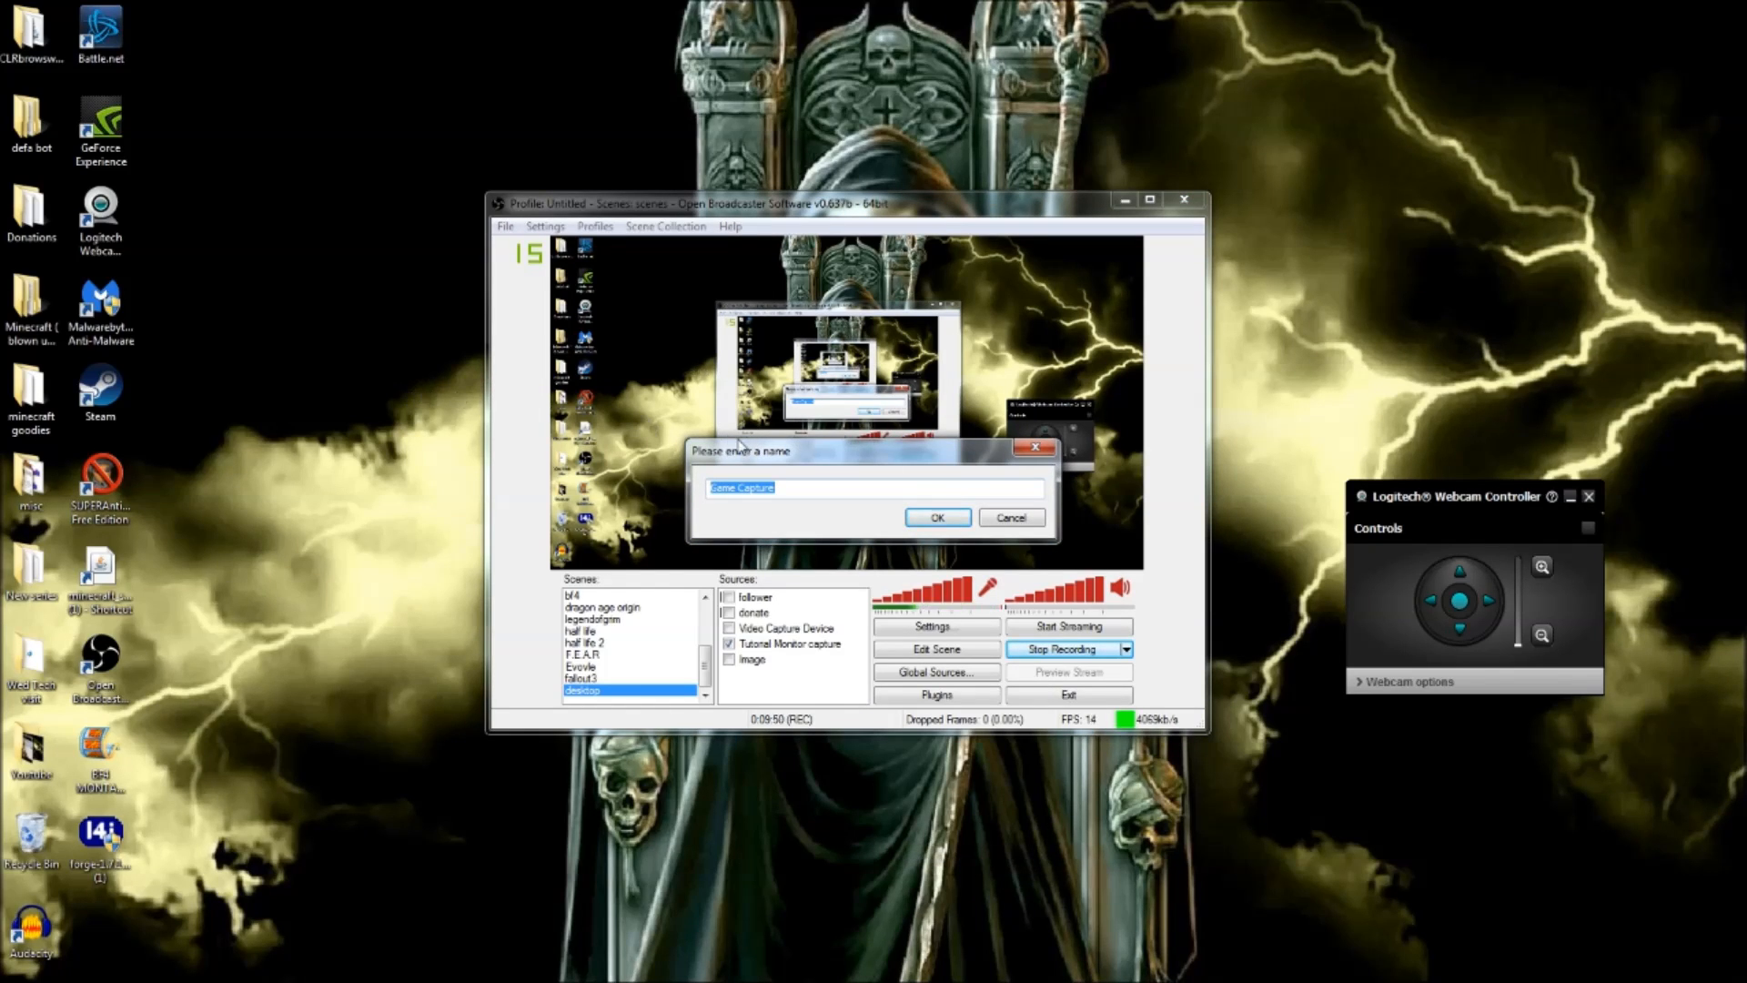
{"action": "left_click", "coordinate": [938, 519]}
{"action": "left_click", "coordinate": [776, 305]}
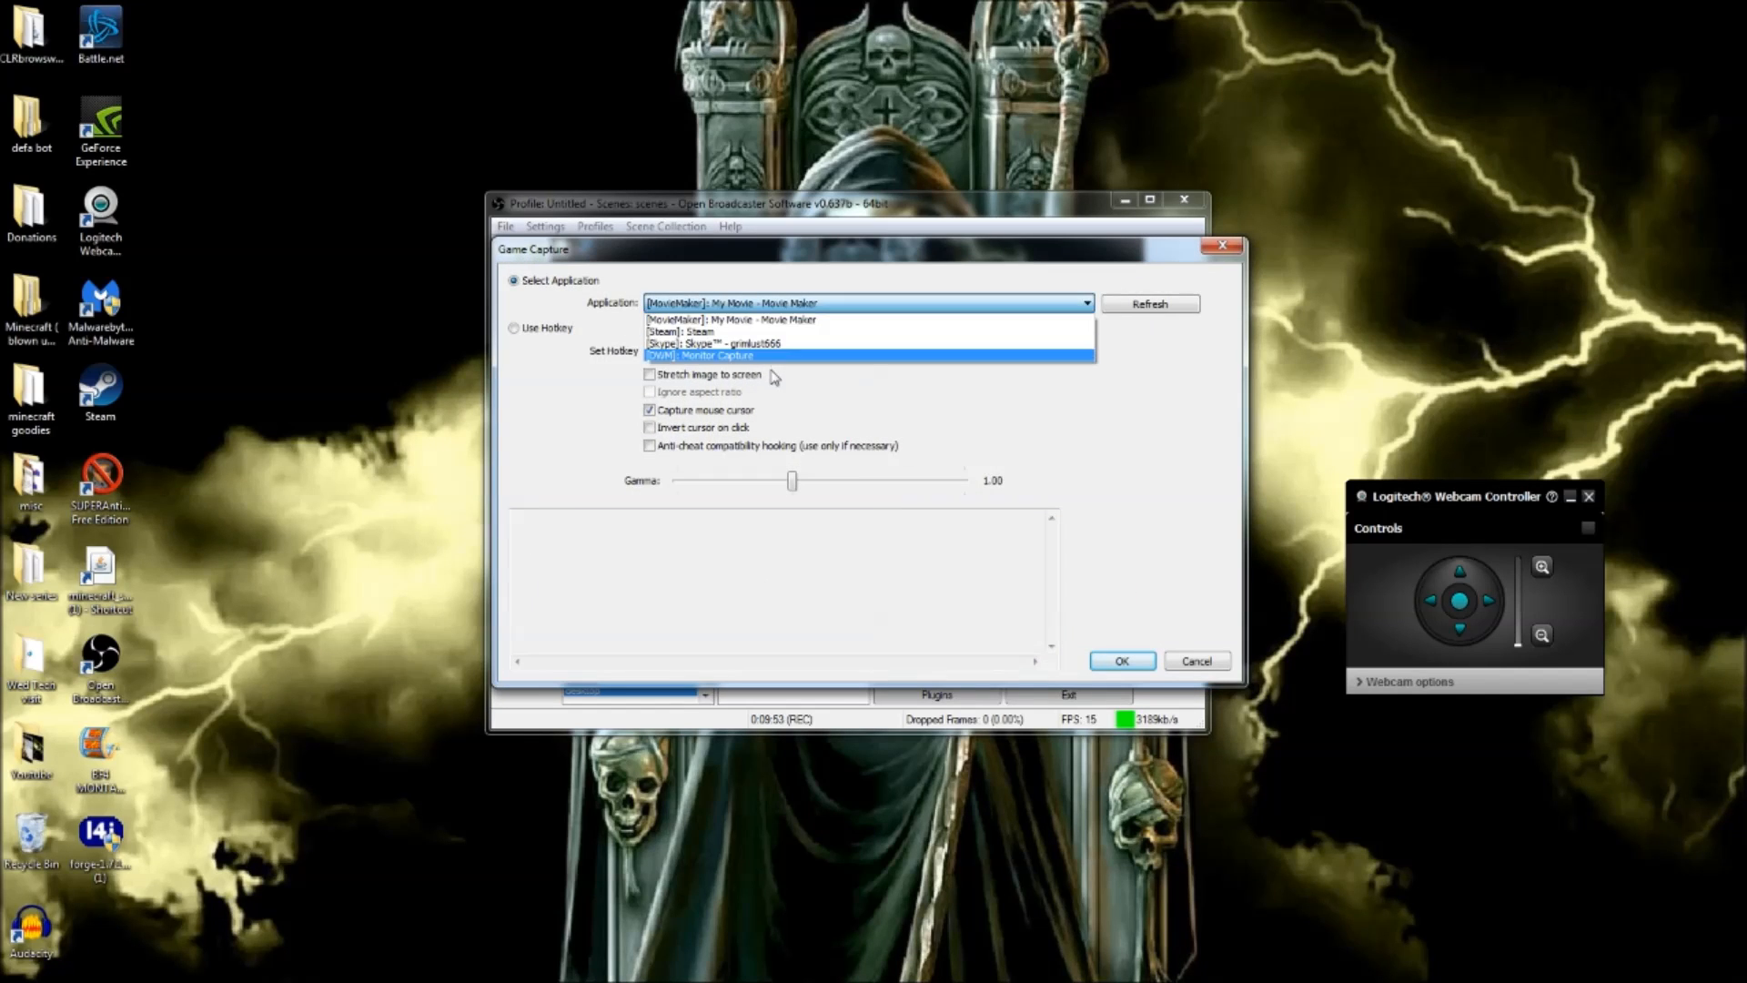
{"action": "left_click", "coordinate": [788, 575]}
{"action": "left_click", "coordinate": [788, 575]}
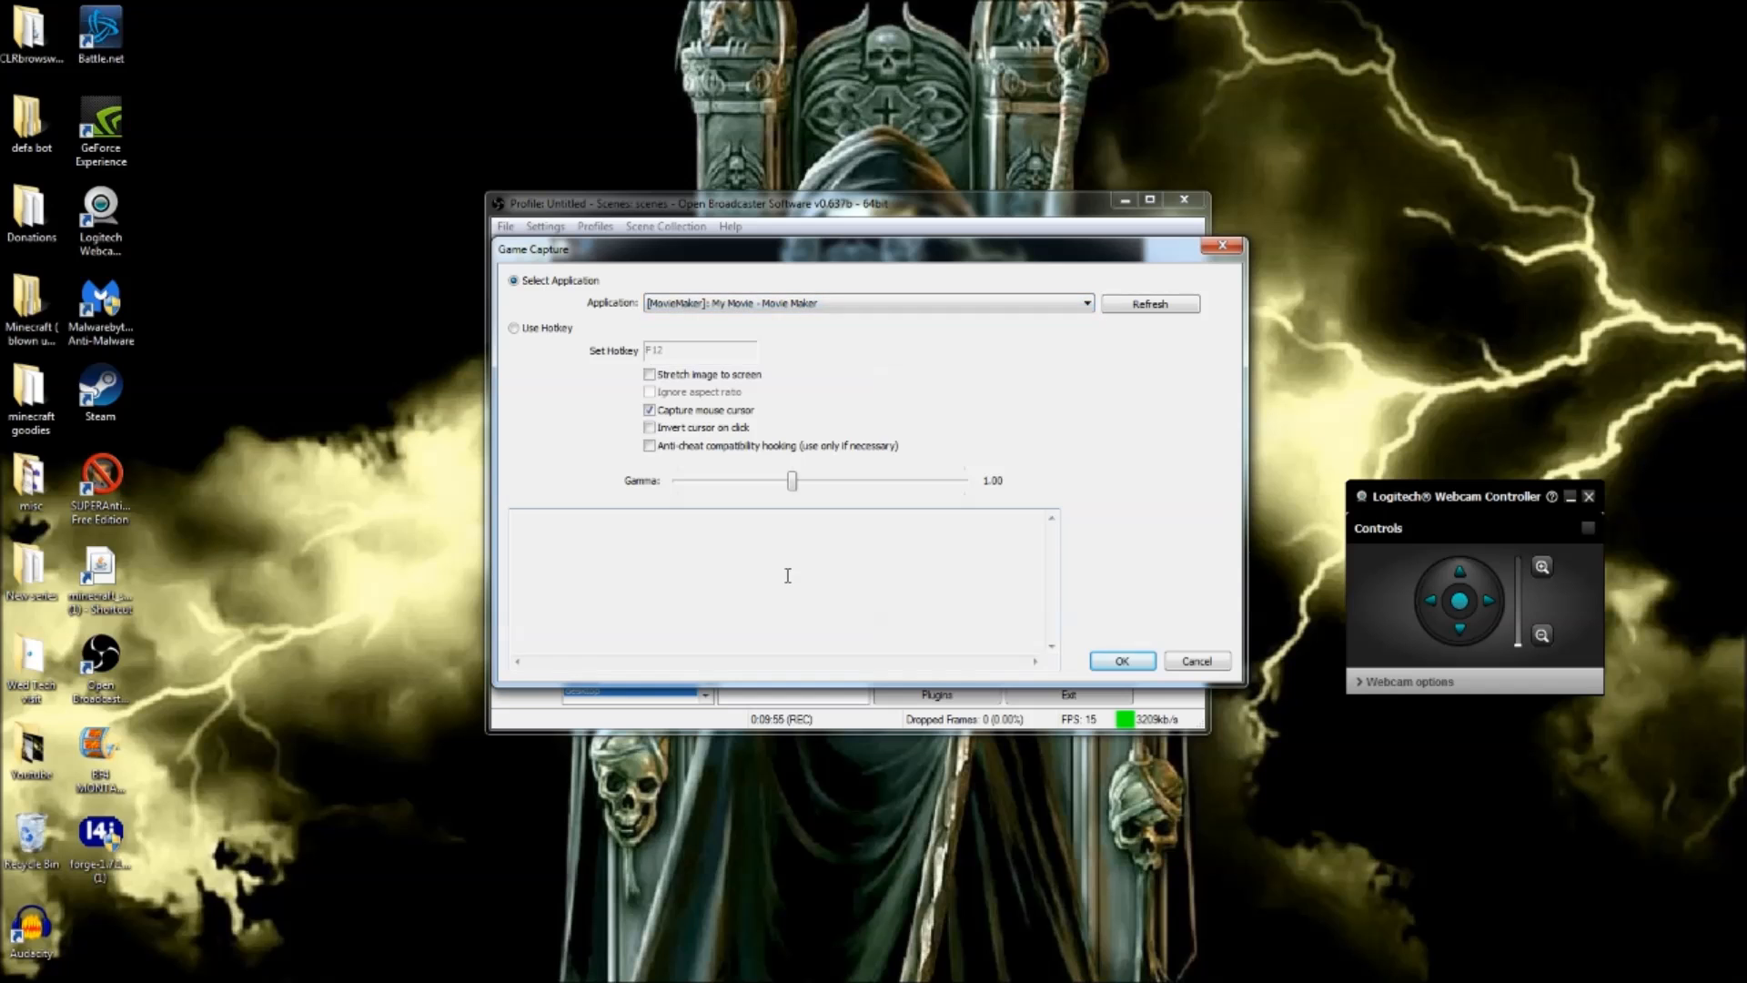
{"action": "left_click", "coordinate": [1190, 671]}
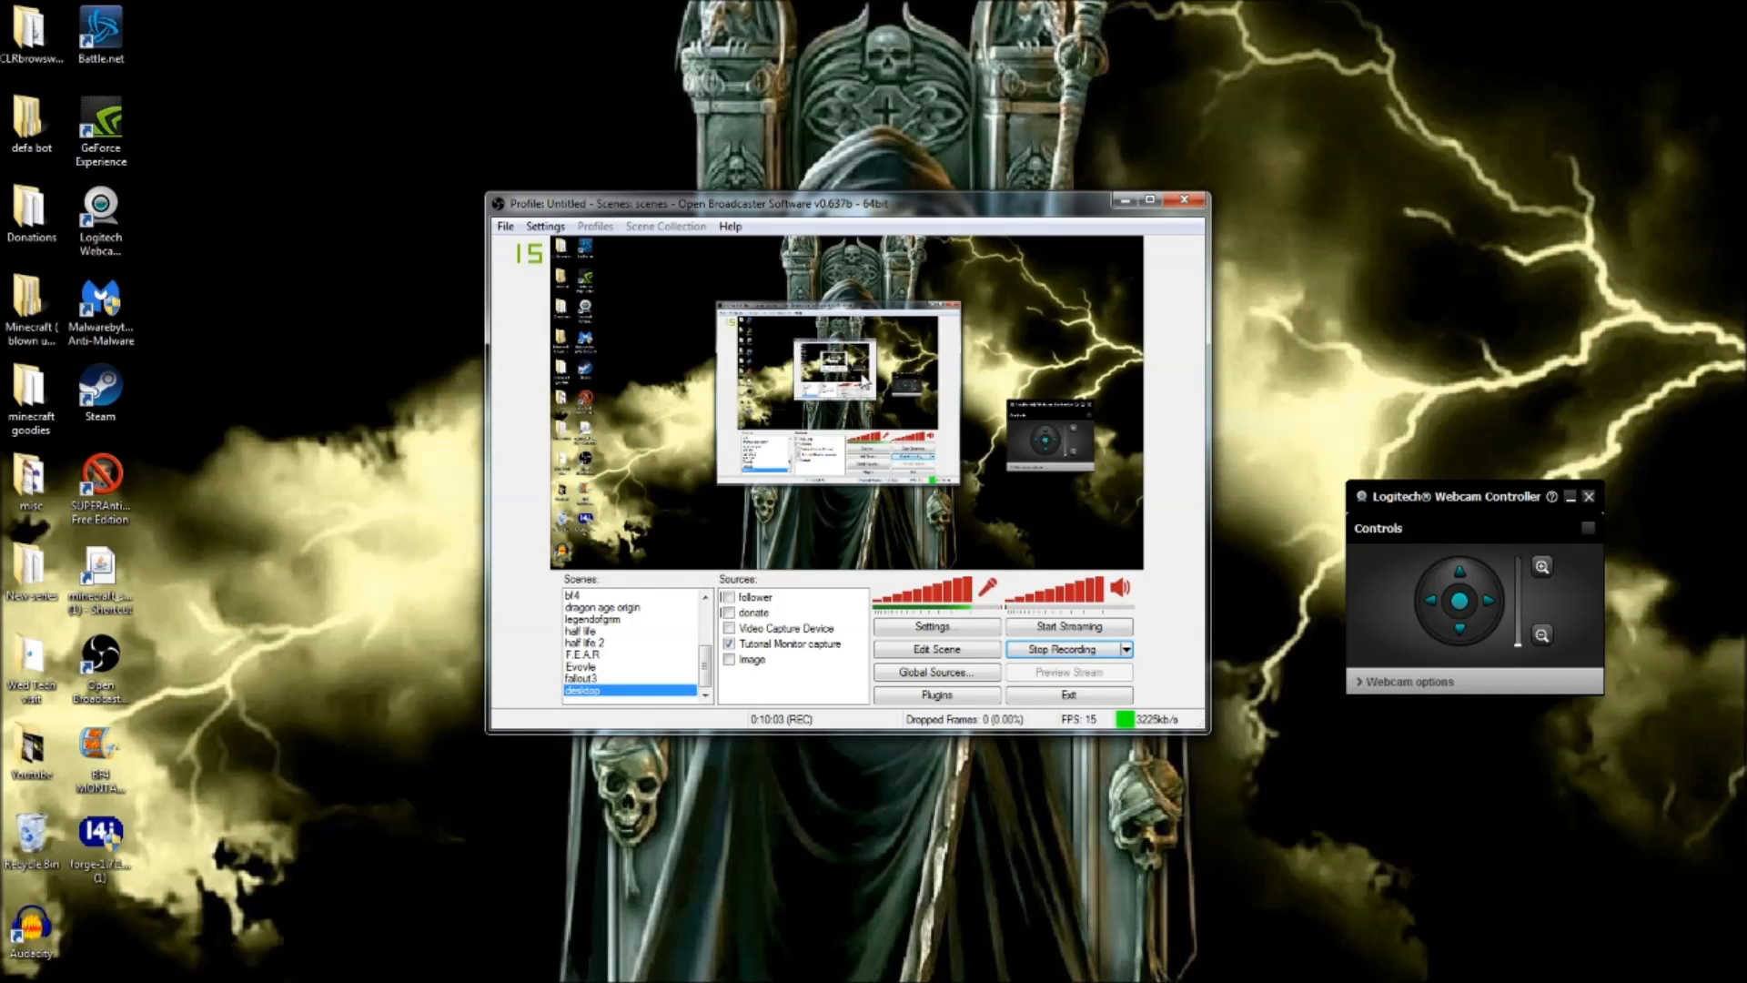
Move the Tutorial Monitor capture source to the top of the desktop scene's source order
{"action": "left_click", "coordinate": [765, 643]}
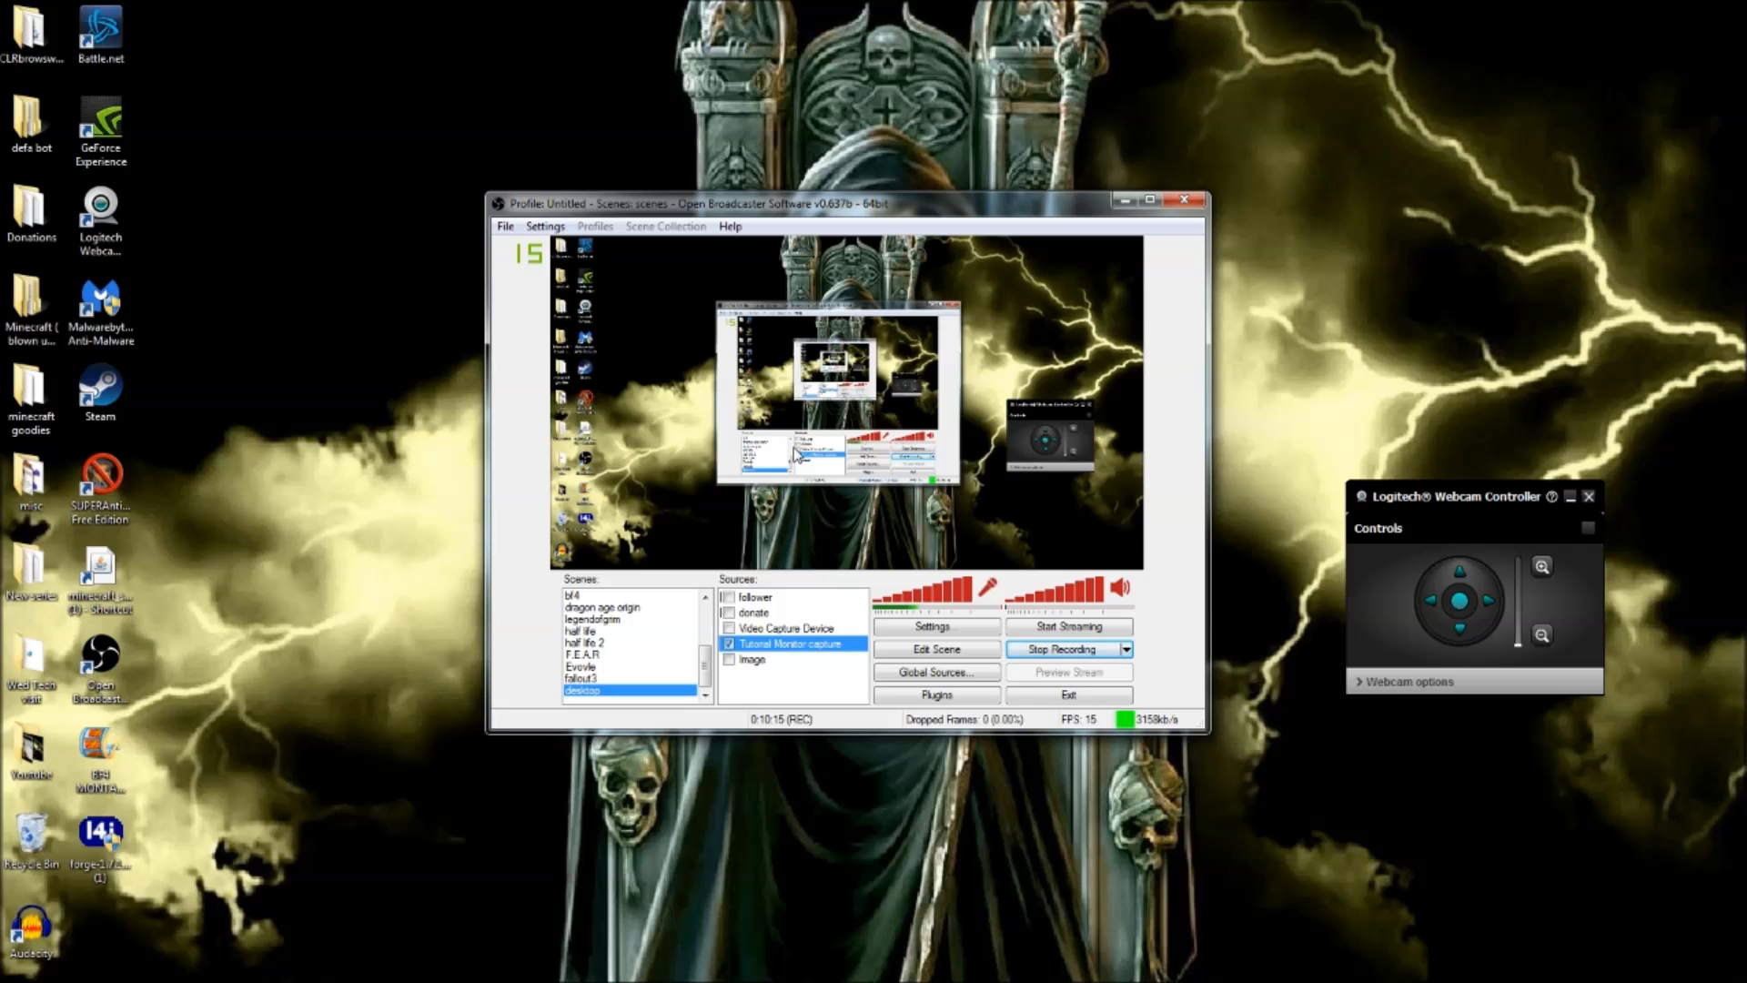
{"action": "left_click", "coordinate": [759, 598]}
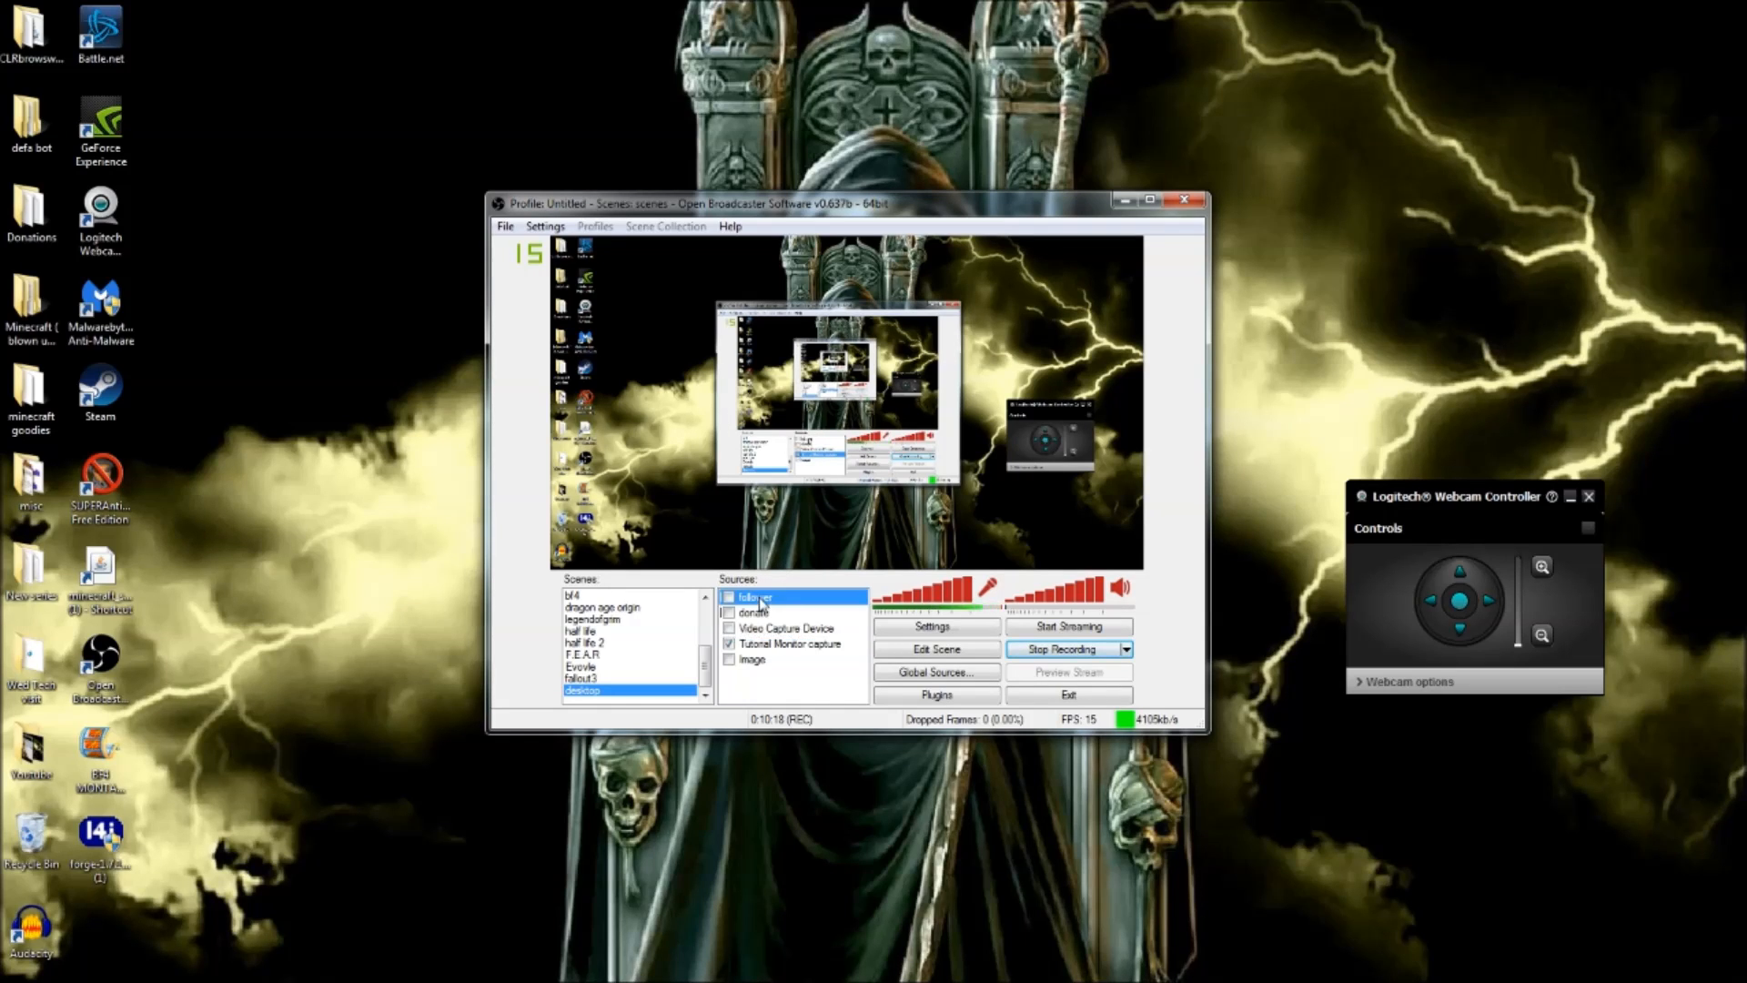
{"action": "left_click", "coordinate": [753, 662]}
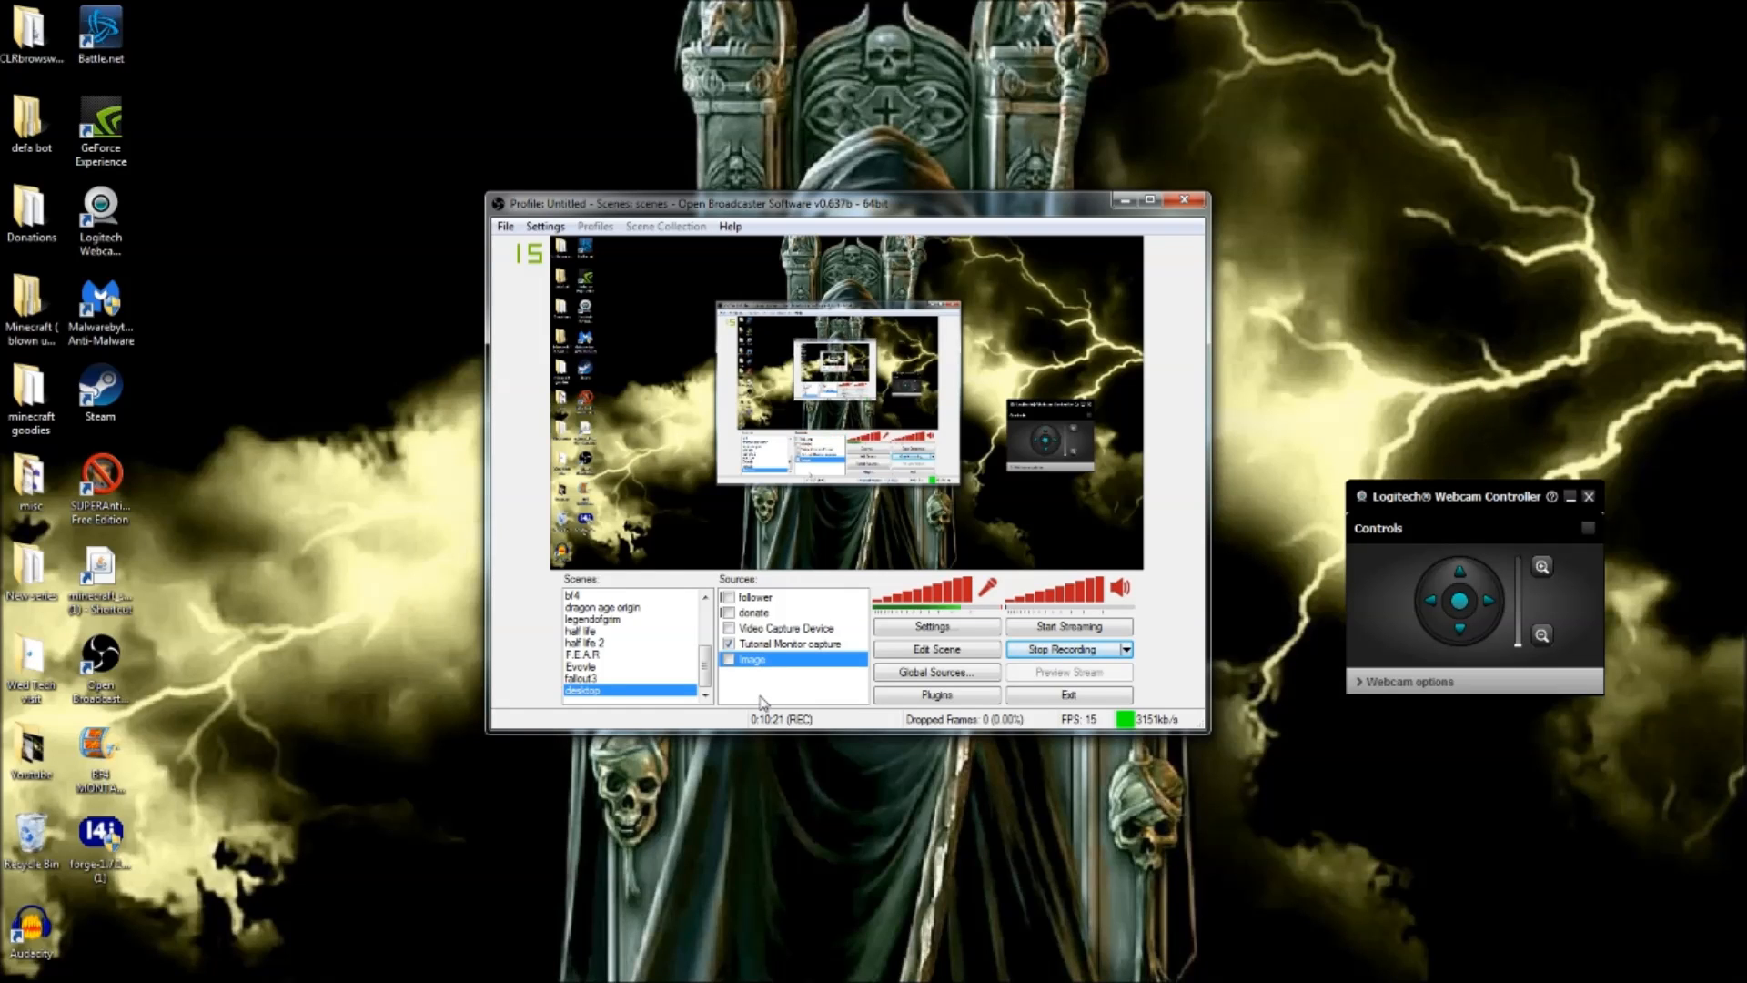
{"action": "right_click", "coordinate": [753, 649]}
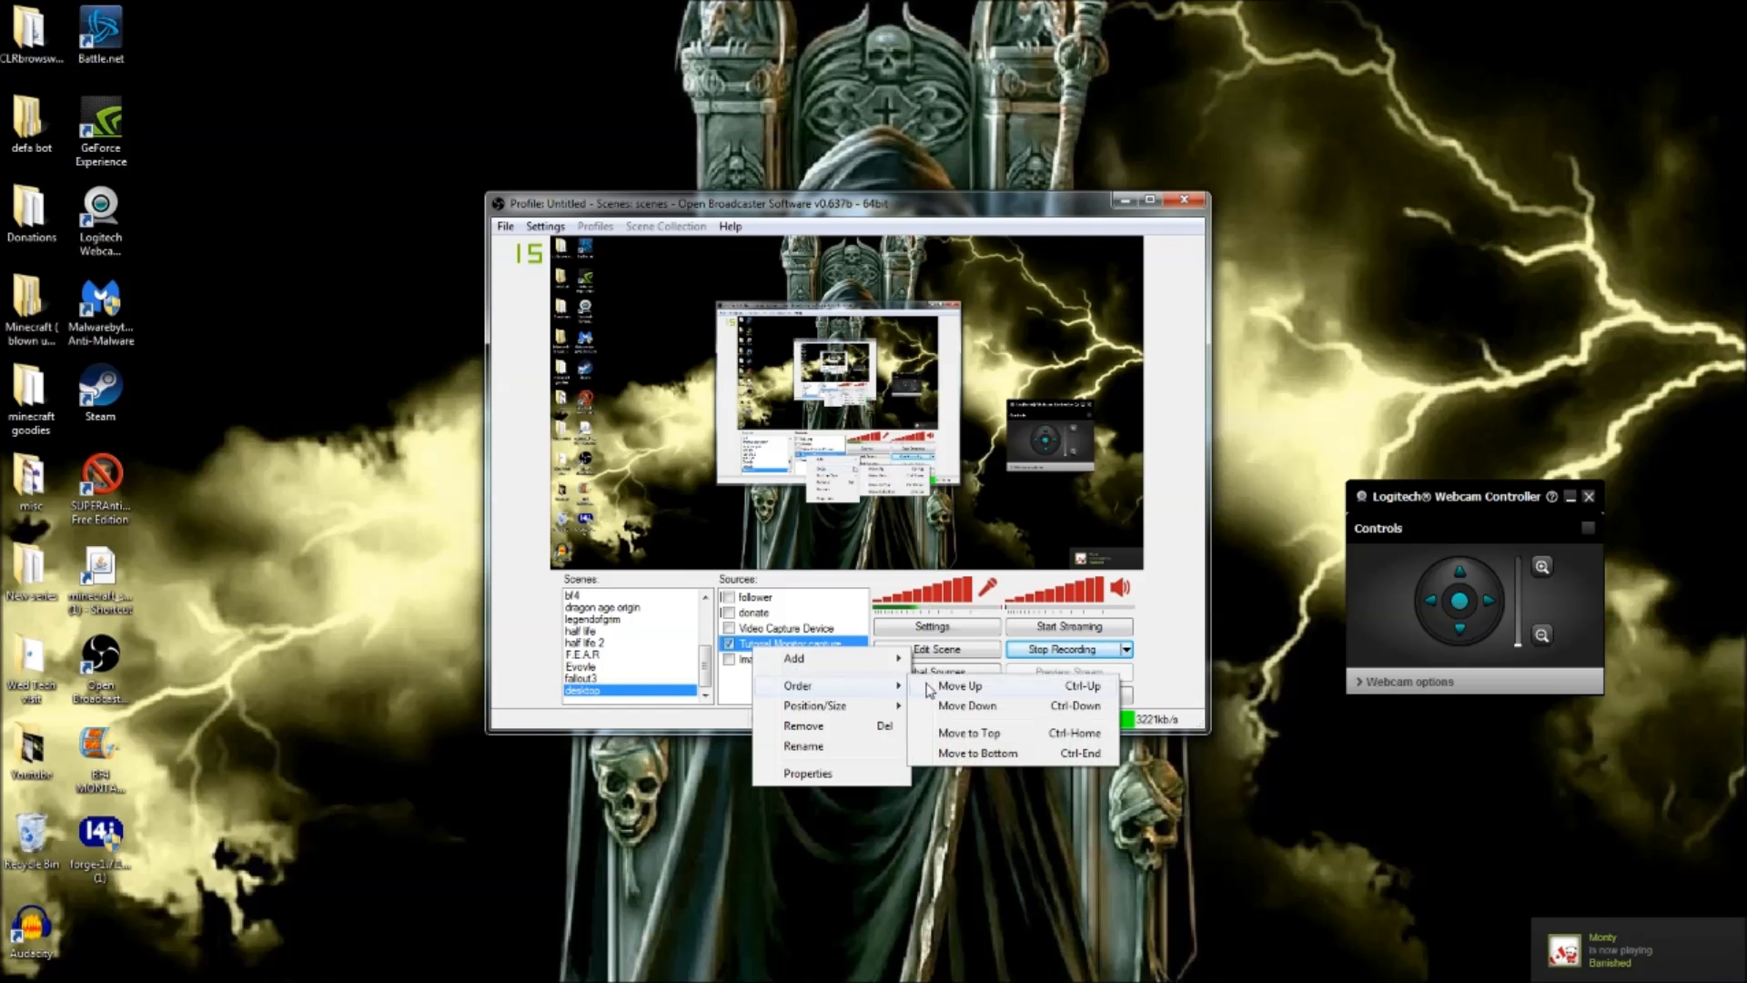
{"action": "left_click", "coordinate": [931, 688]}
{"action": "right_click", "coordinate": [799, 633]}
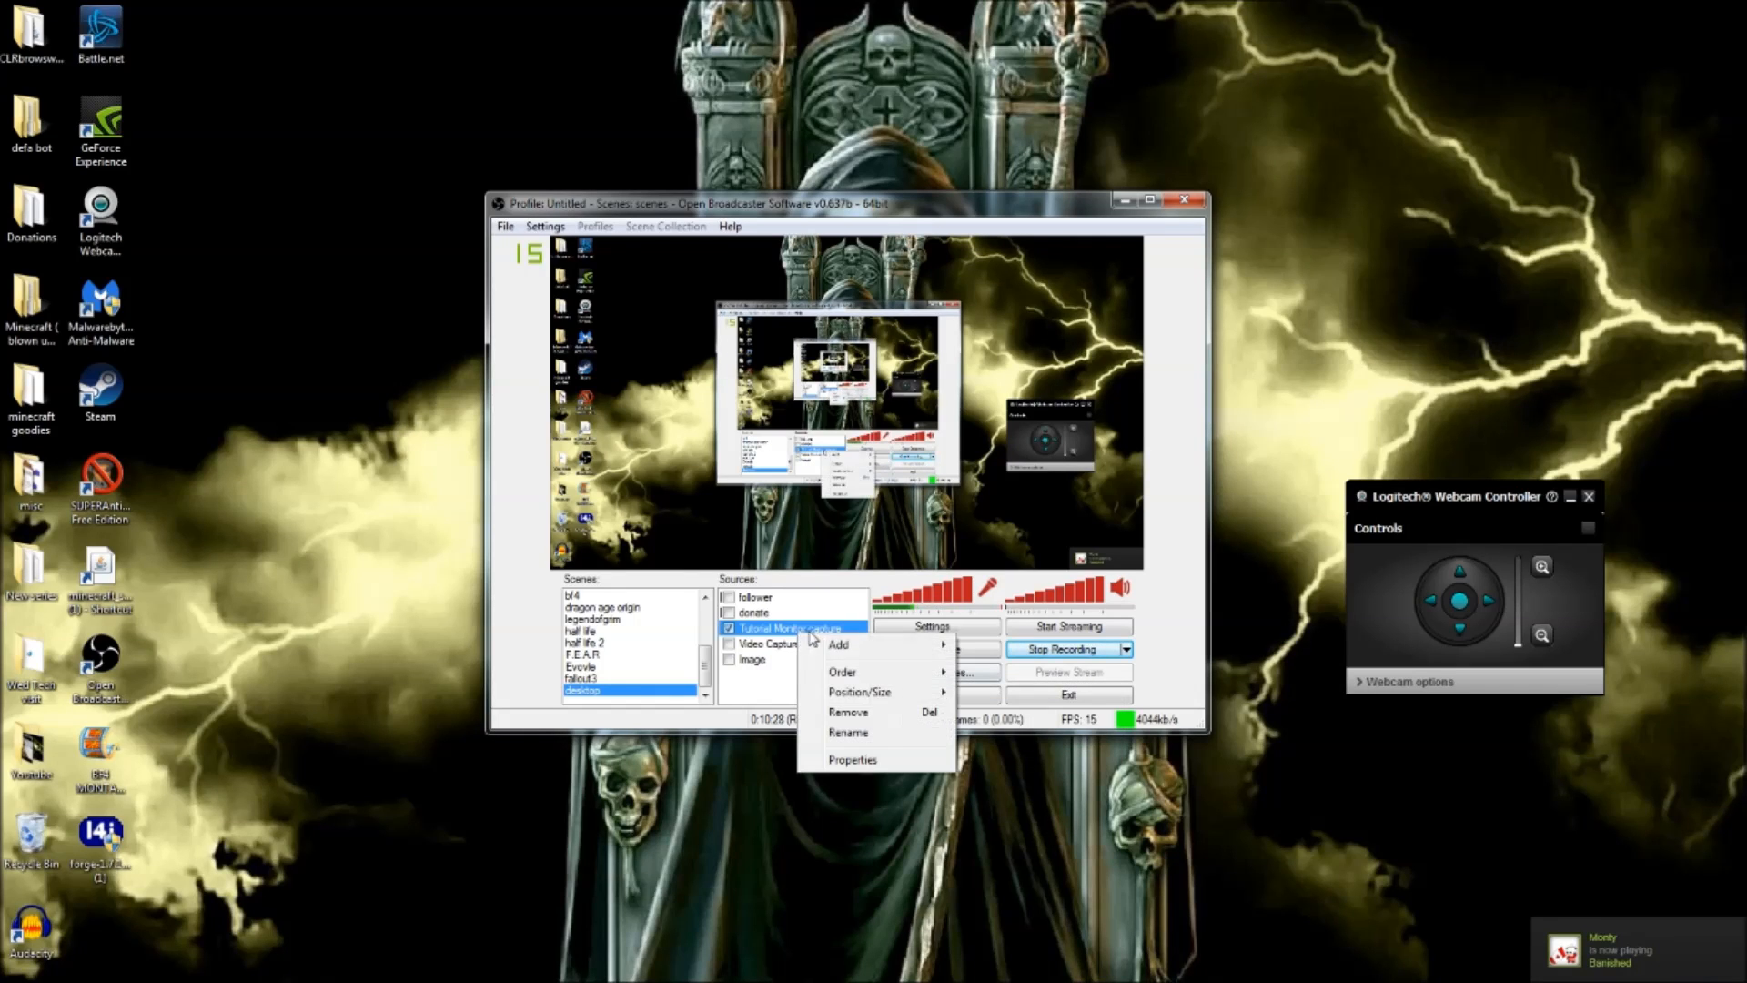
{"action": "mouse_move", "coordinate": [851, 671]}
{"action": "left_click", "coordinate": [1017, 719]}
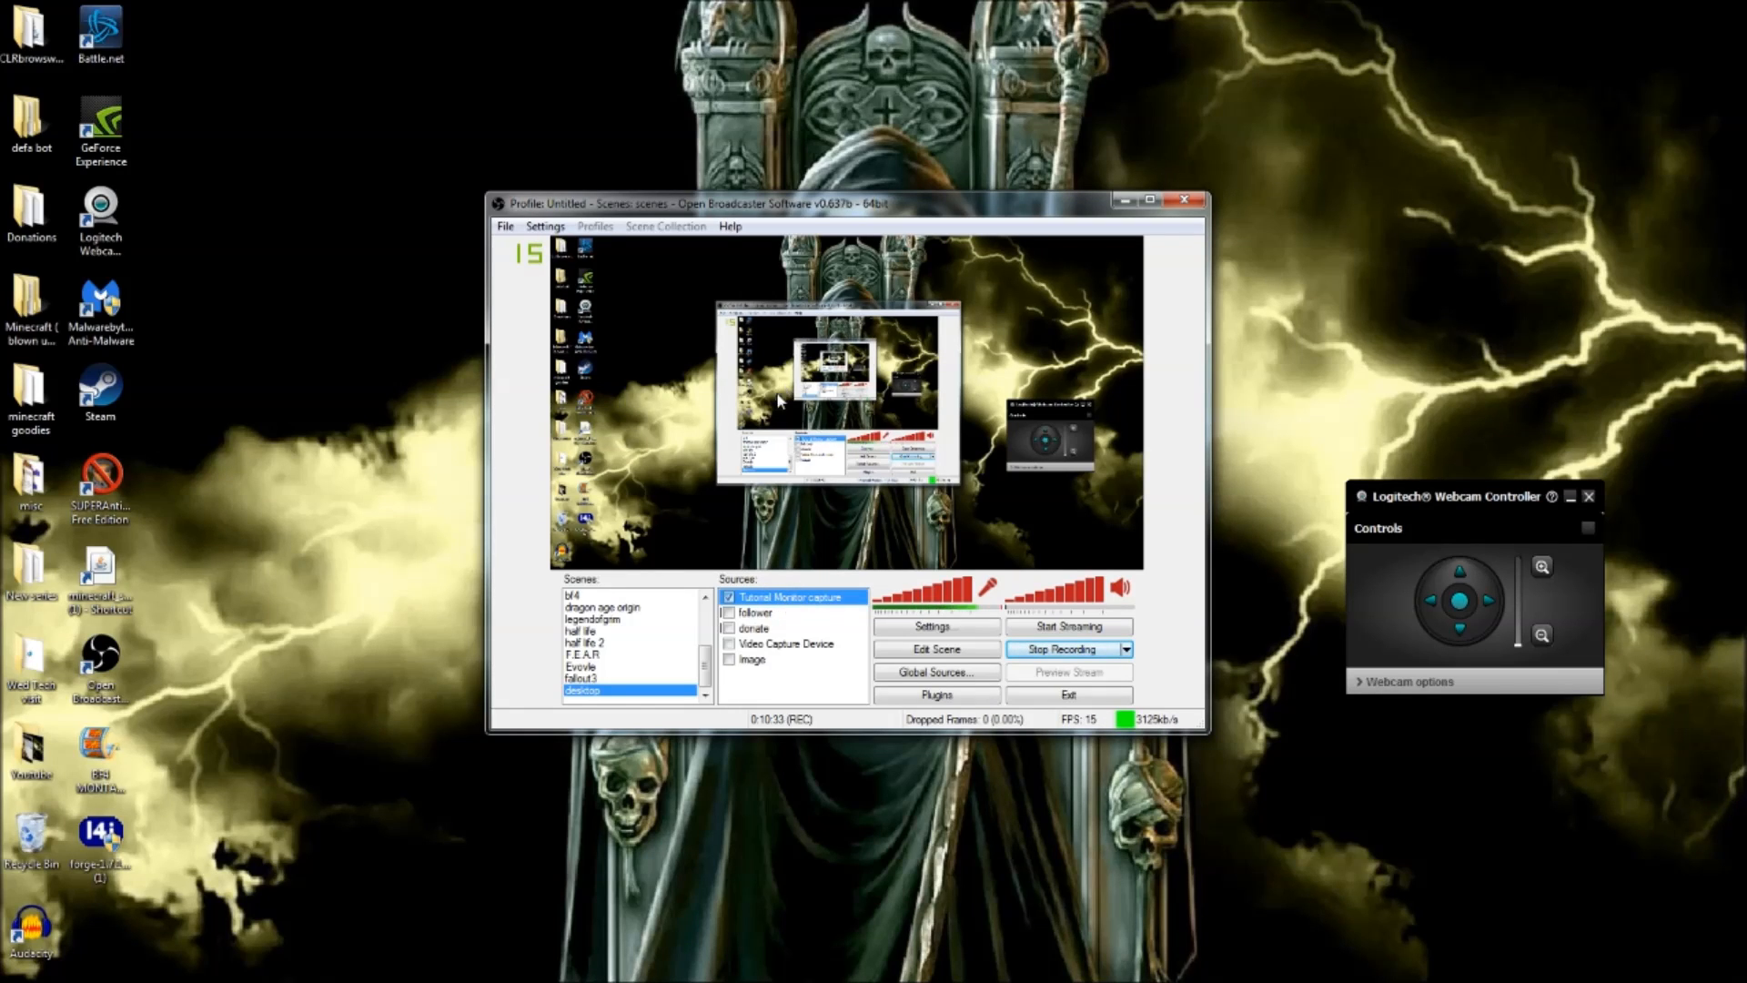
Enable the Video Capture Device source and move it to the top of the source order, above the monitor capture
{"action": "left_click", "coordinate": [729, 644]}
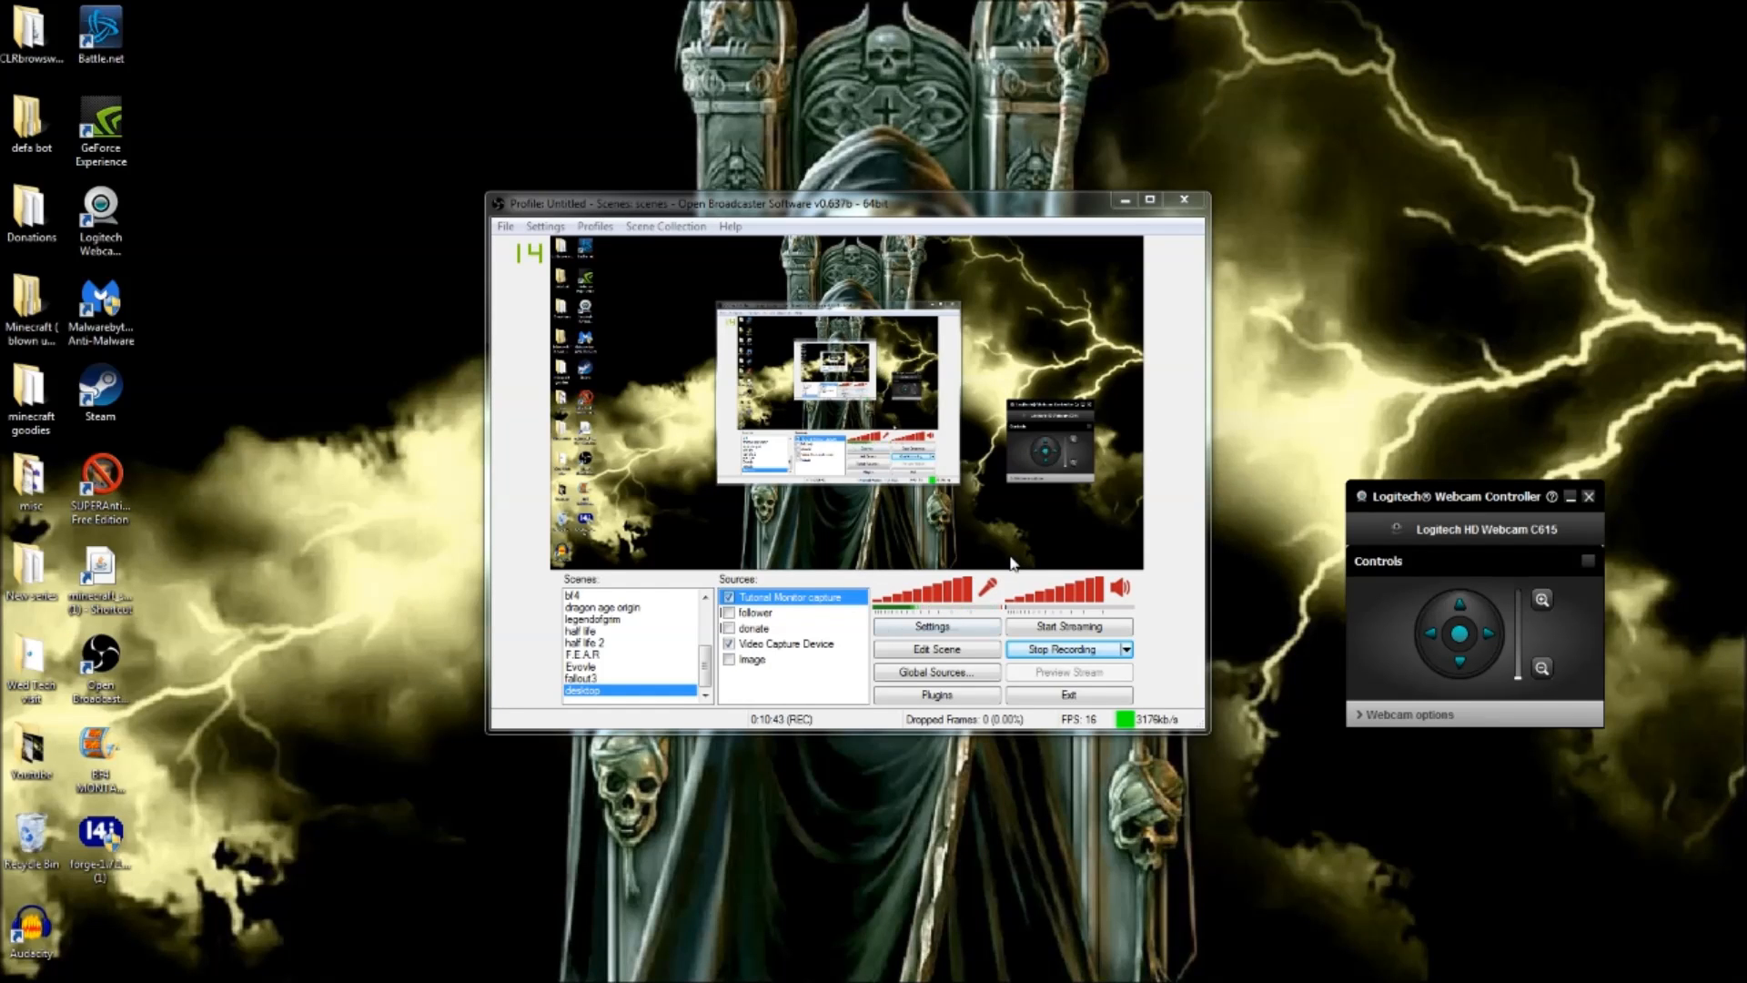
{"action": "left_click_drag", "start_coordinate": [1430, 500], "coordinate": [1471, 55]}
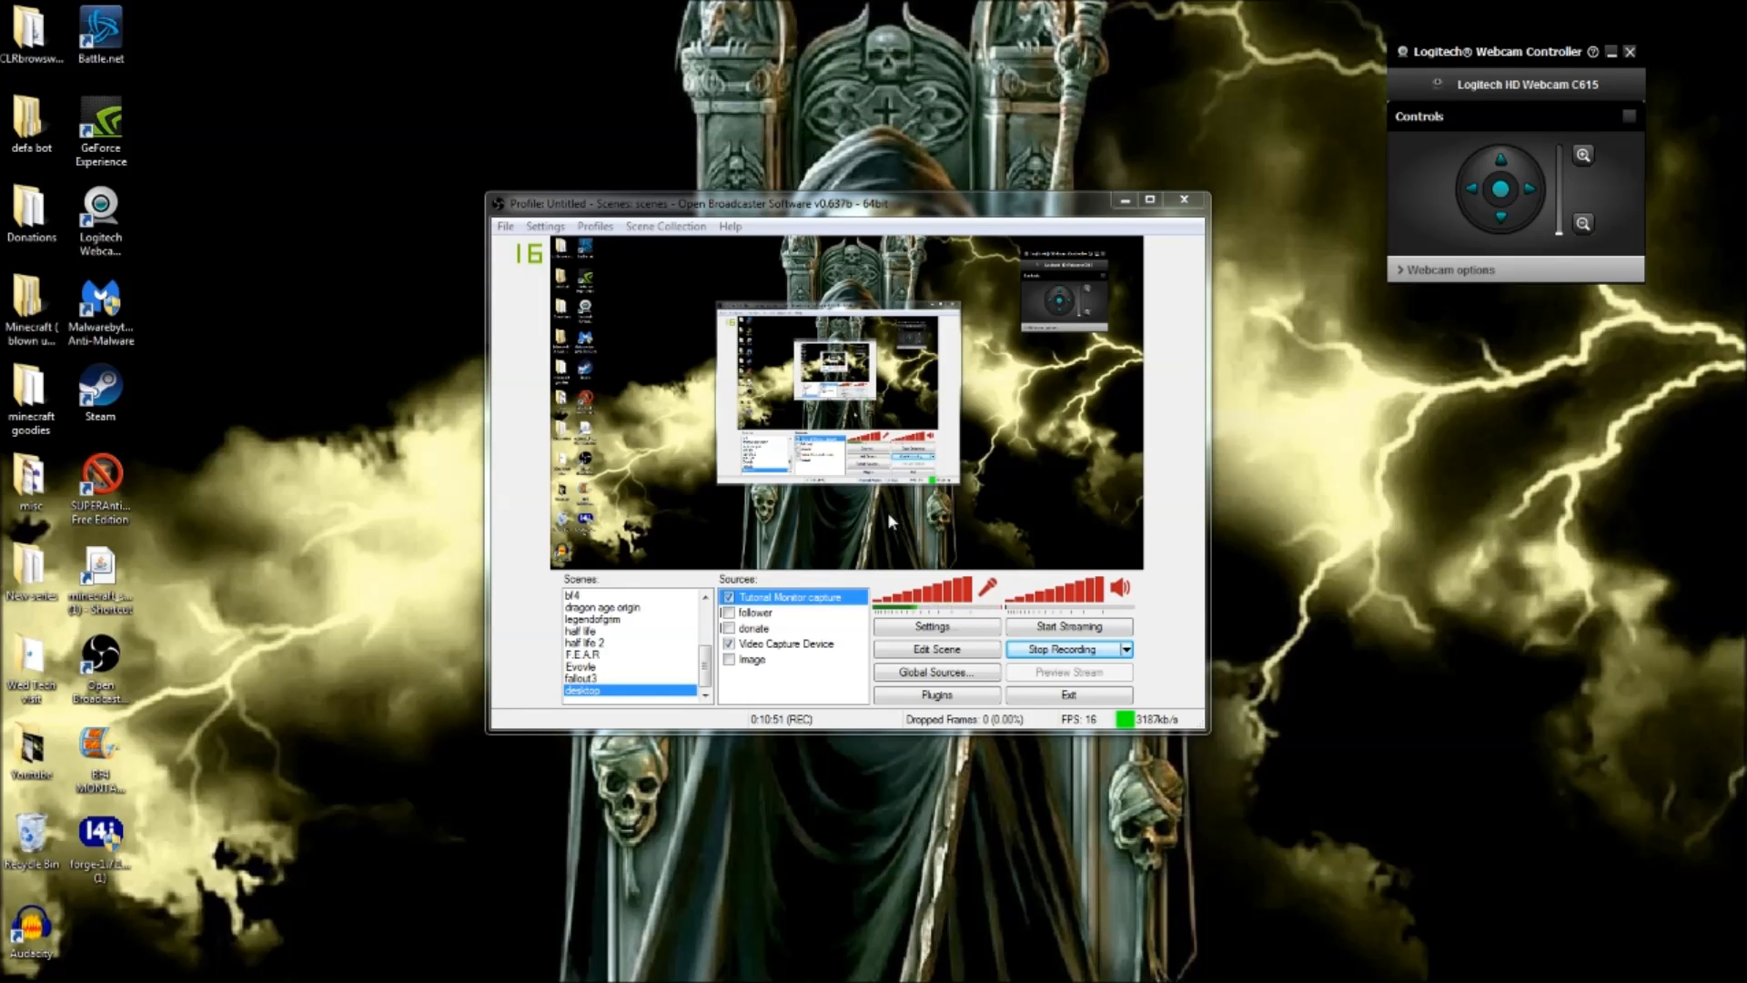
{"action": "right_click", "coordinate": [769, 647]}
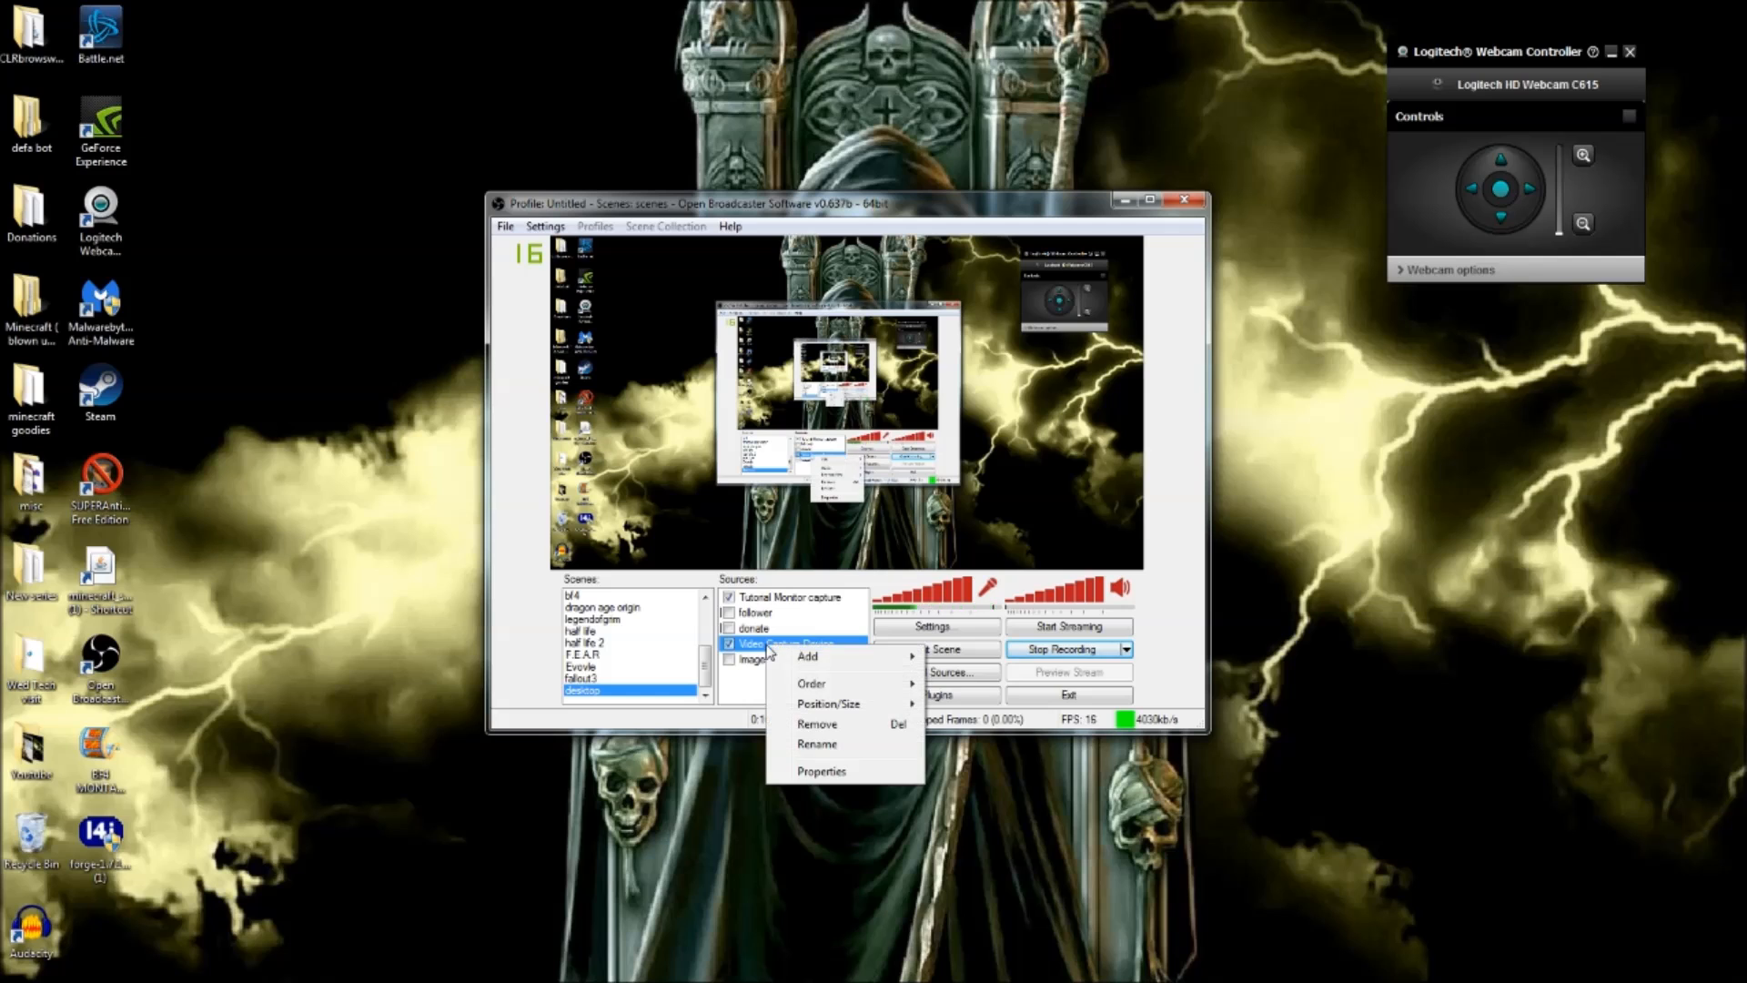
{"action": "mouse_move", "coordinate": [815, 688]}
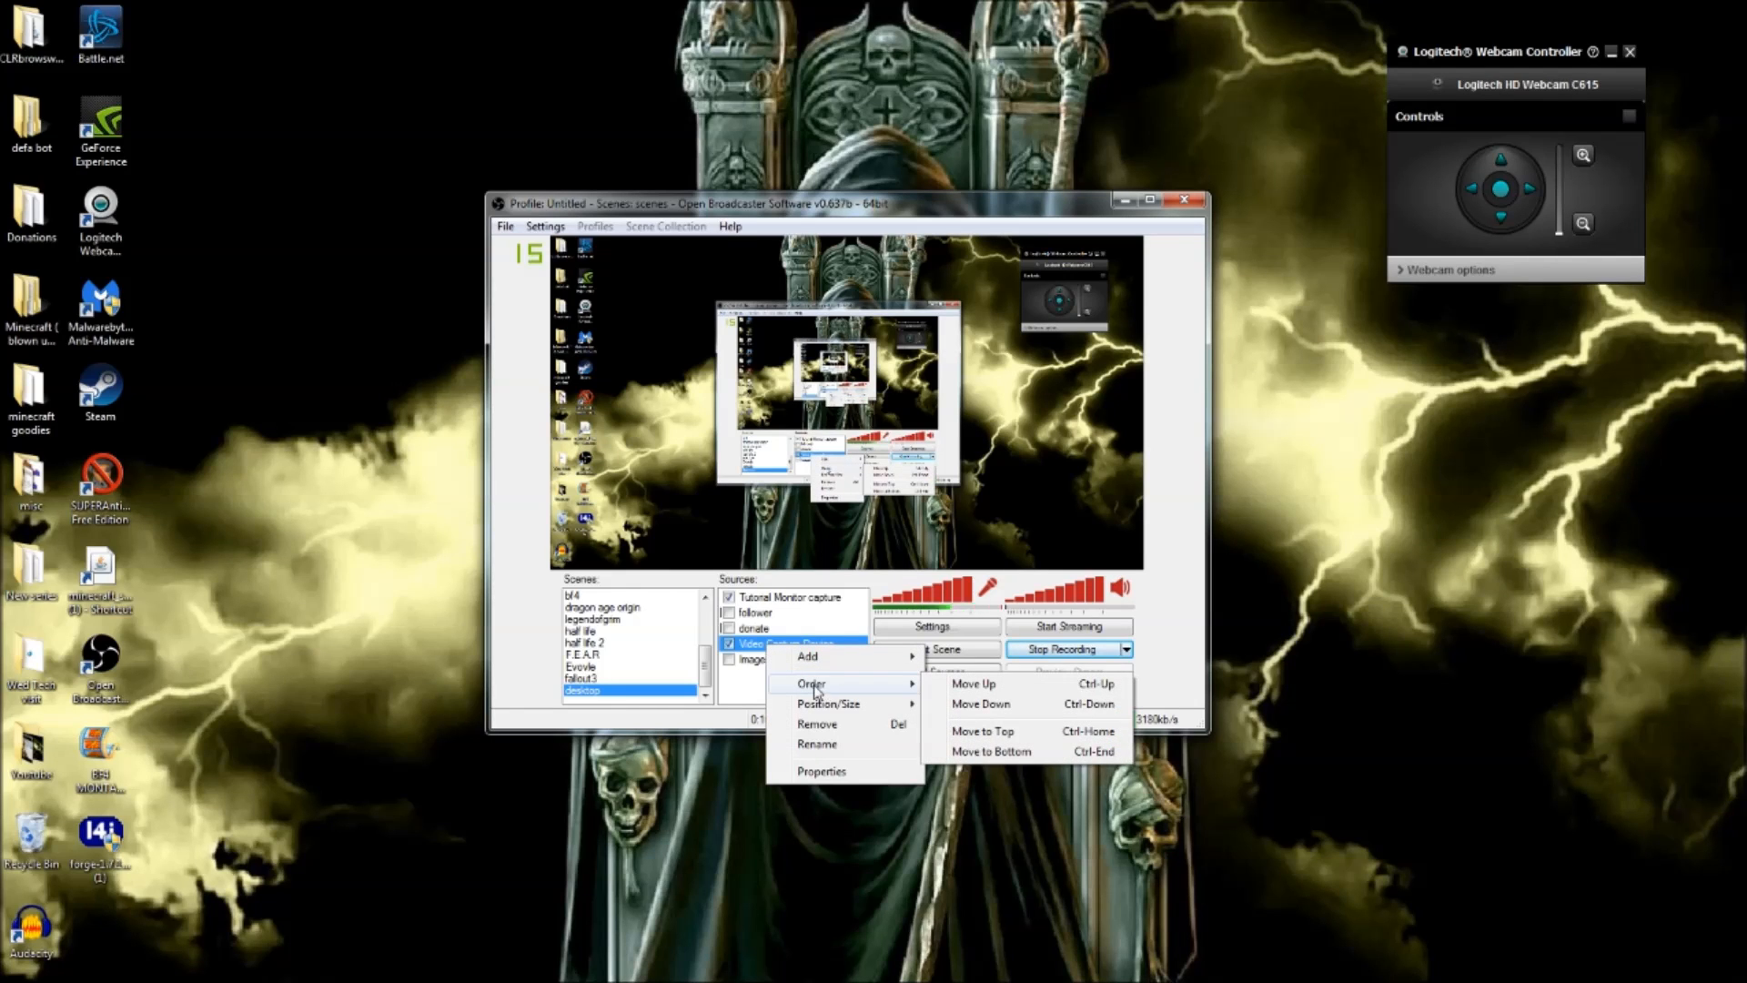
{"action": "left_click", "coordinate": [1001, 732]}
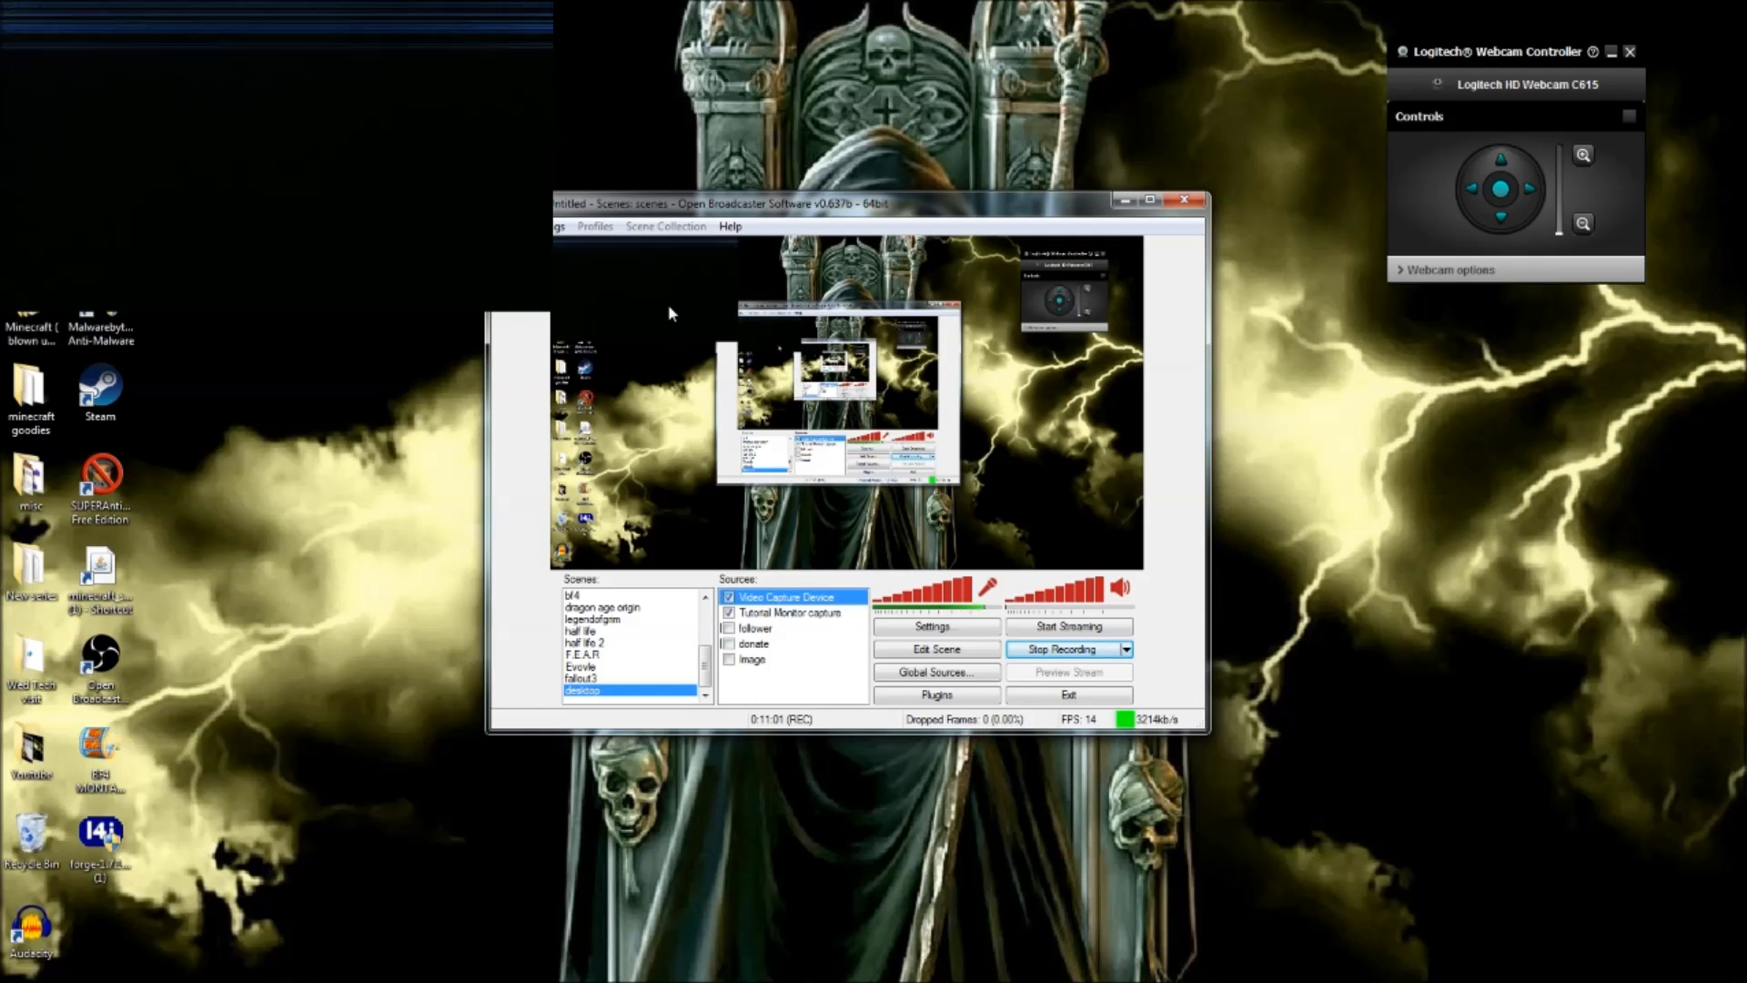
Try repositioning the webcam image in scene editing, return it to the scene's upper-left corner, and stop editing
{"action": "left_click", "coordinate": [942, 649]}
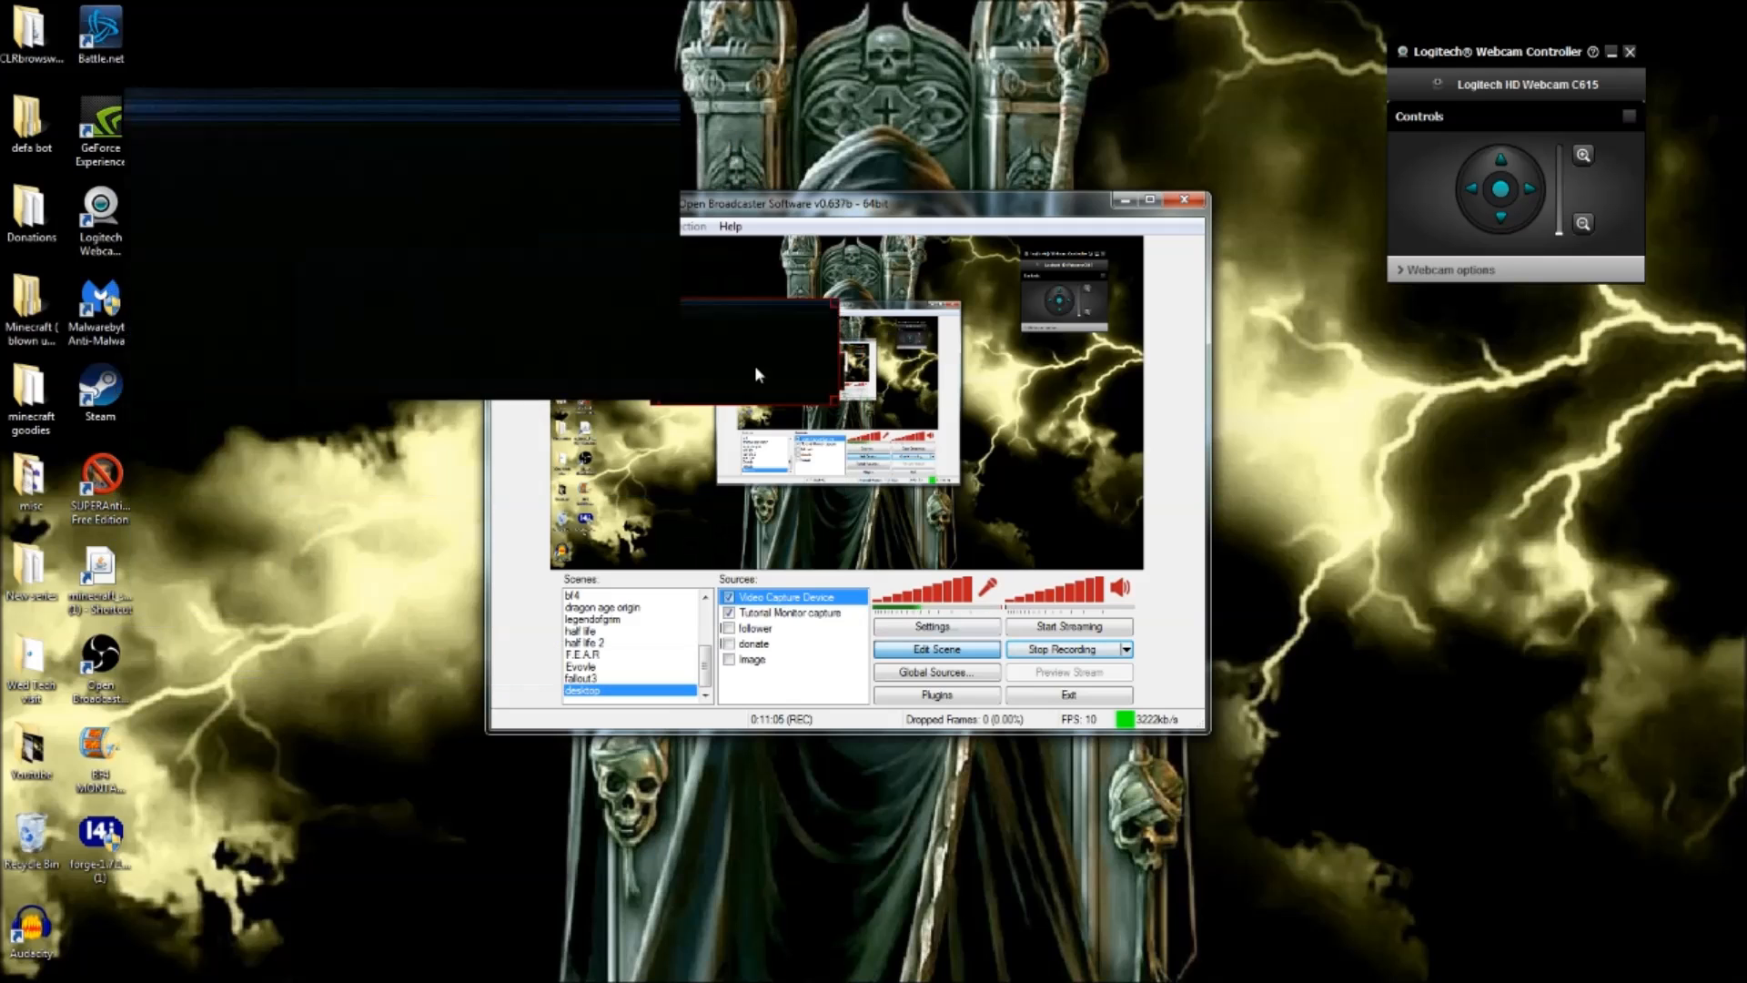
{"action": "left_click_drag", "start_coordinate": [757, 374], "coordinate": [659, 309]}
{"action": "left_click", "coordinate": [913, 649]}
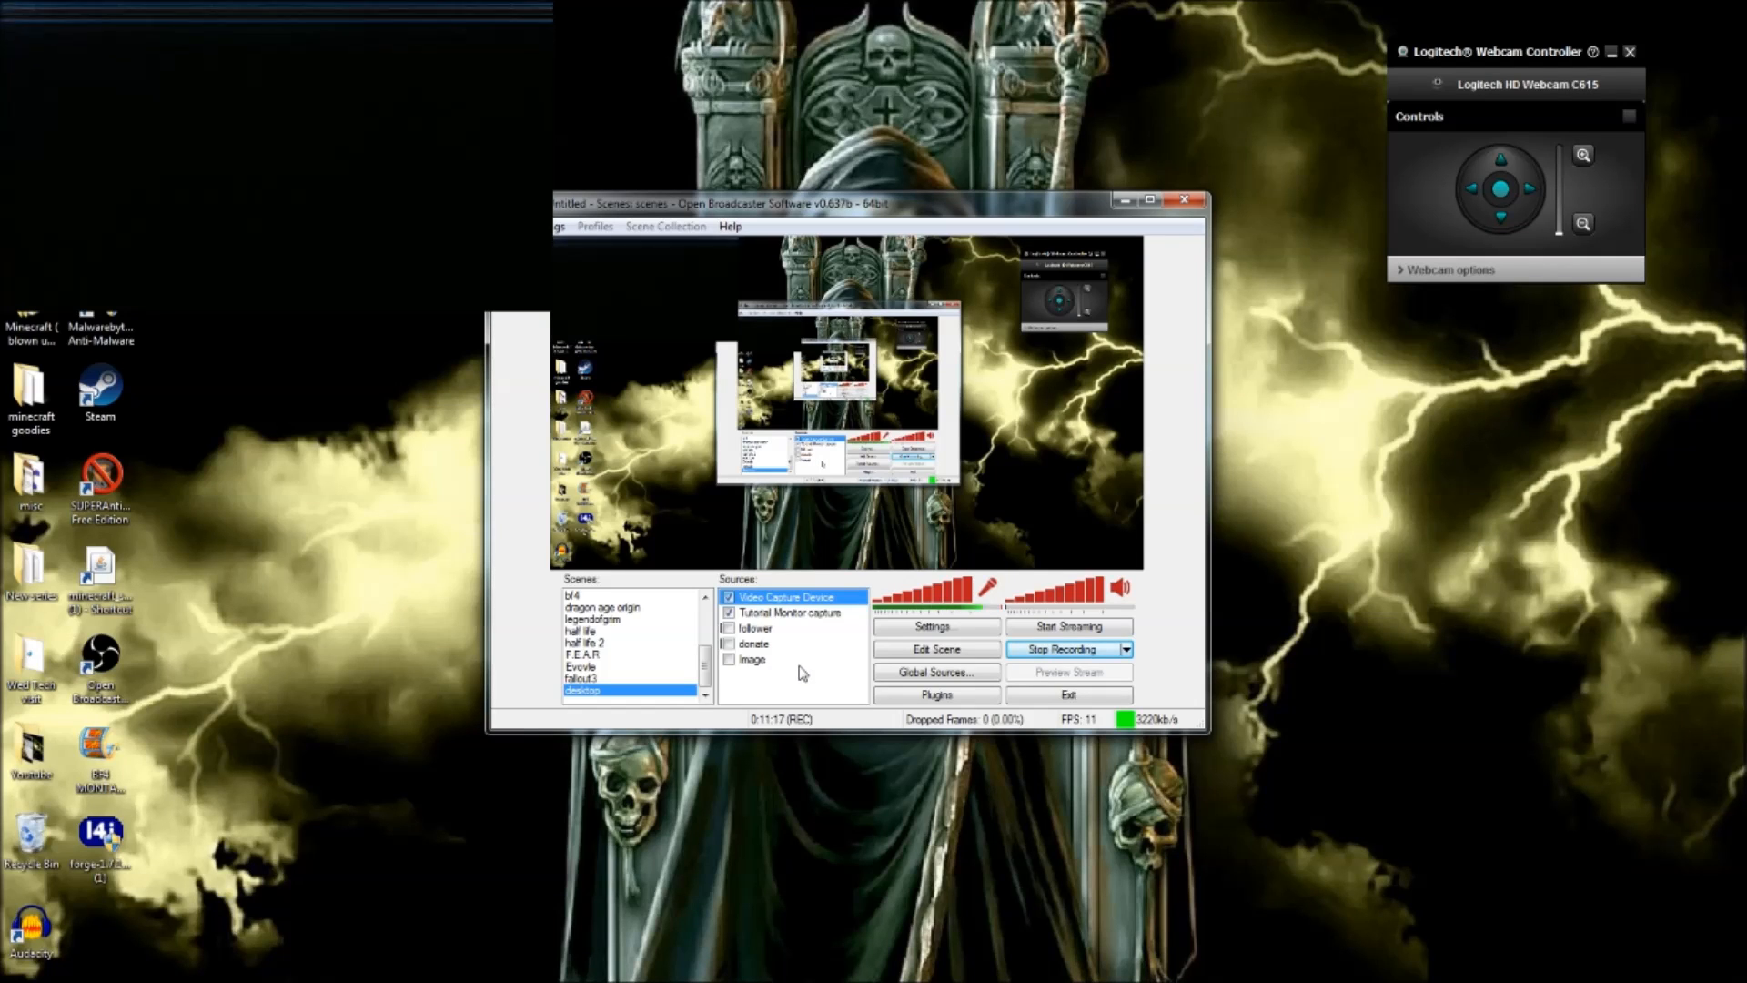
Edit the scene again to enlarge the webcam image slightly and place it in the scene's upper-left corner, and deselect the source
{"action": "left_click", "coordinate": [923, 651]}
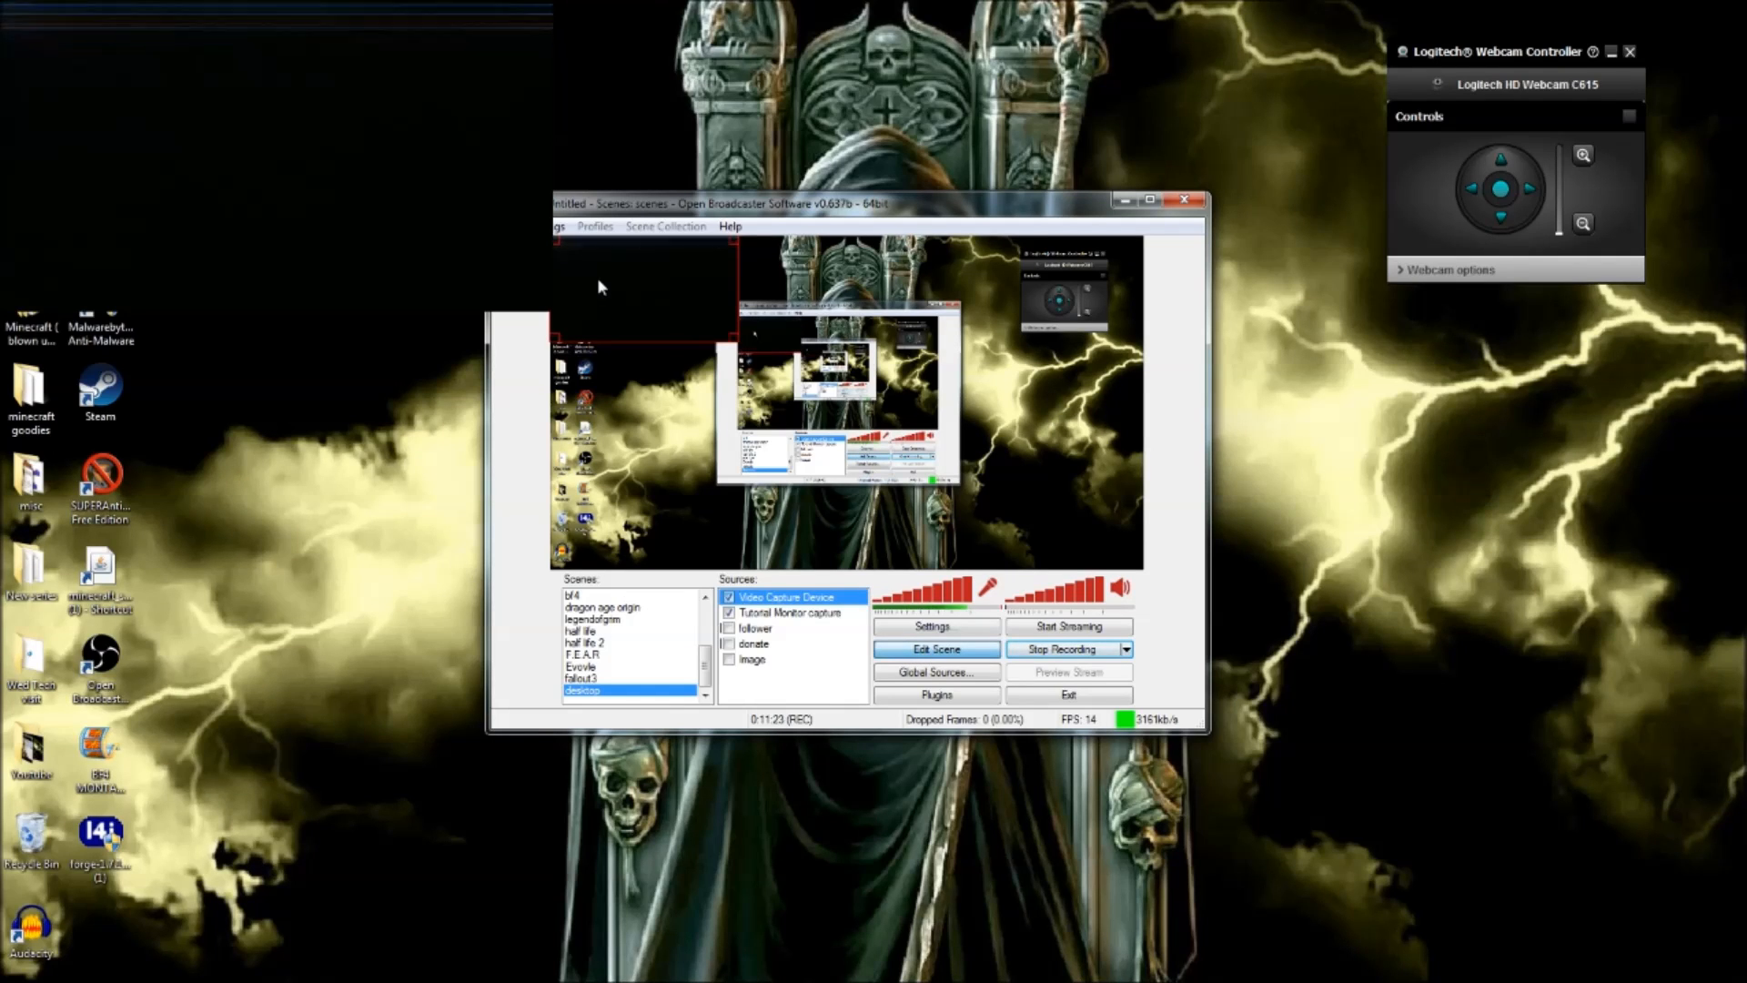
{"action": "left_click_drag", "start_coordinate": [674, 266], "coordinate": [712, 314]}
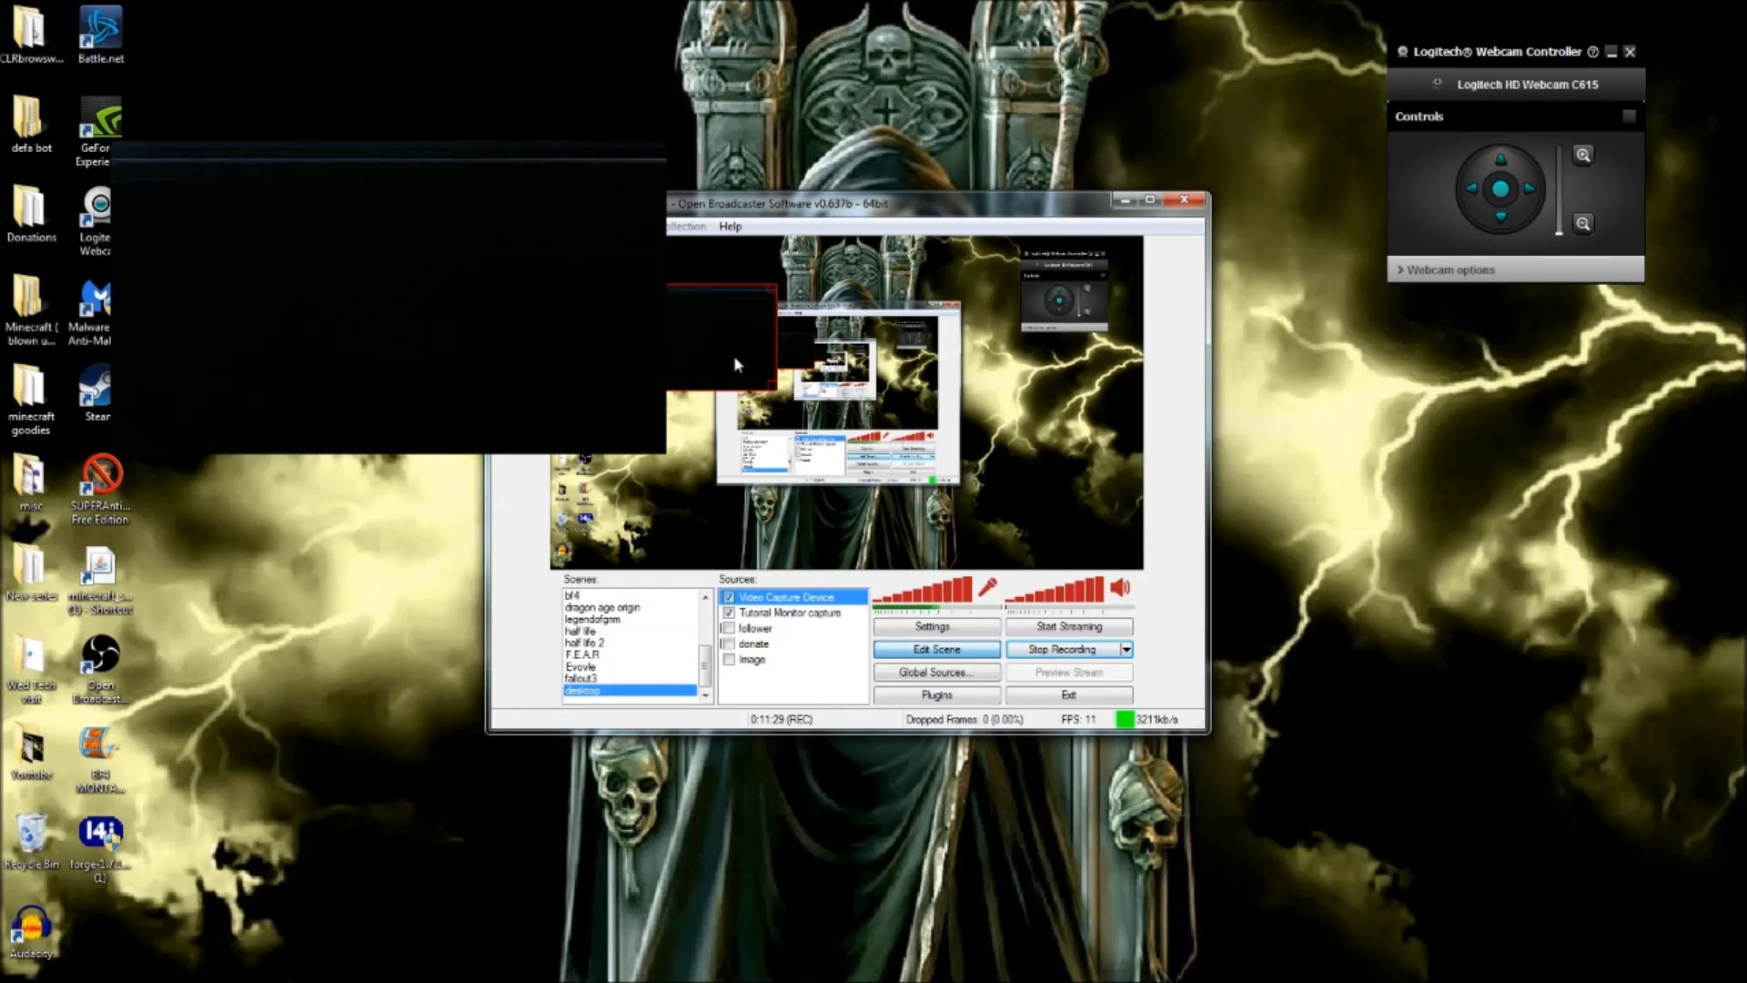
{"action": "left_click_drag", "start_coordinate": [758, 387], "coordinate": [592, 399]}
{"action": "left_click_drag", "start_coordinate": [663, 346], "coordinate": [632, 281]}
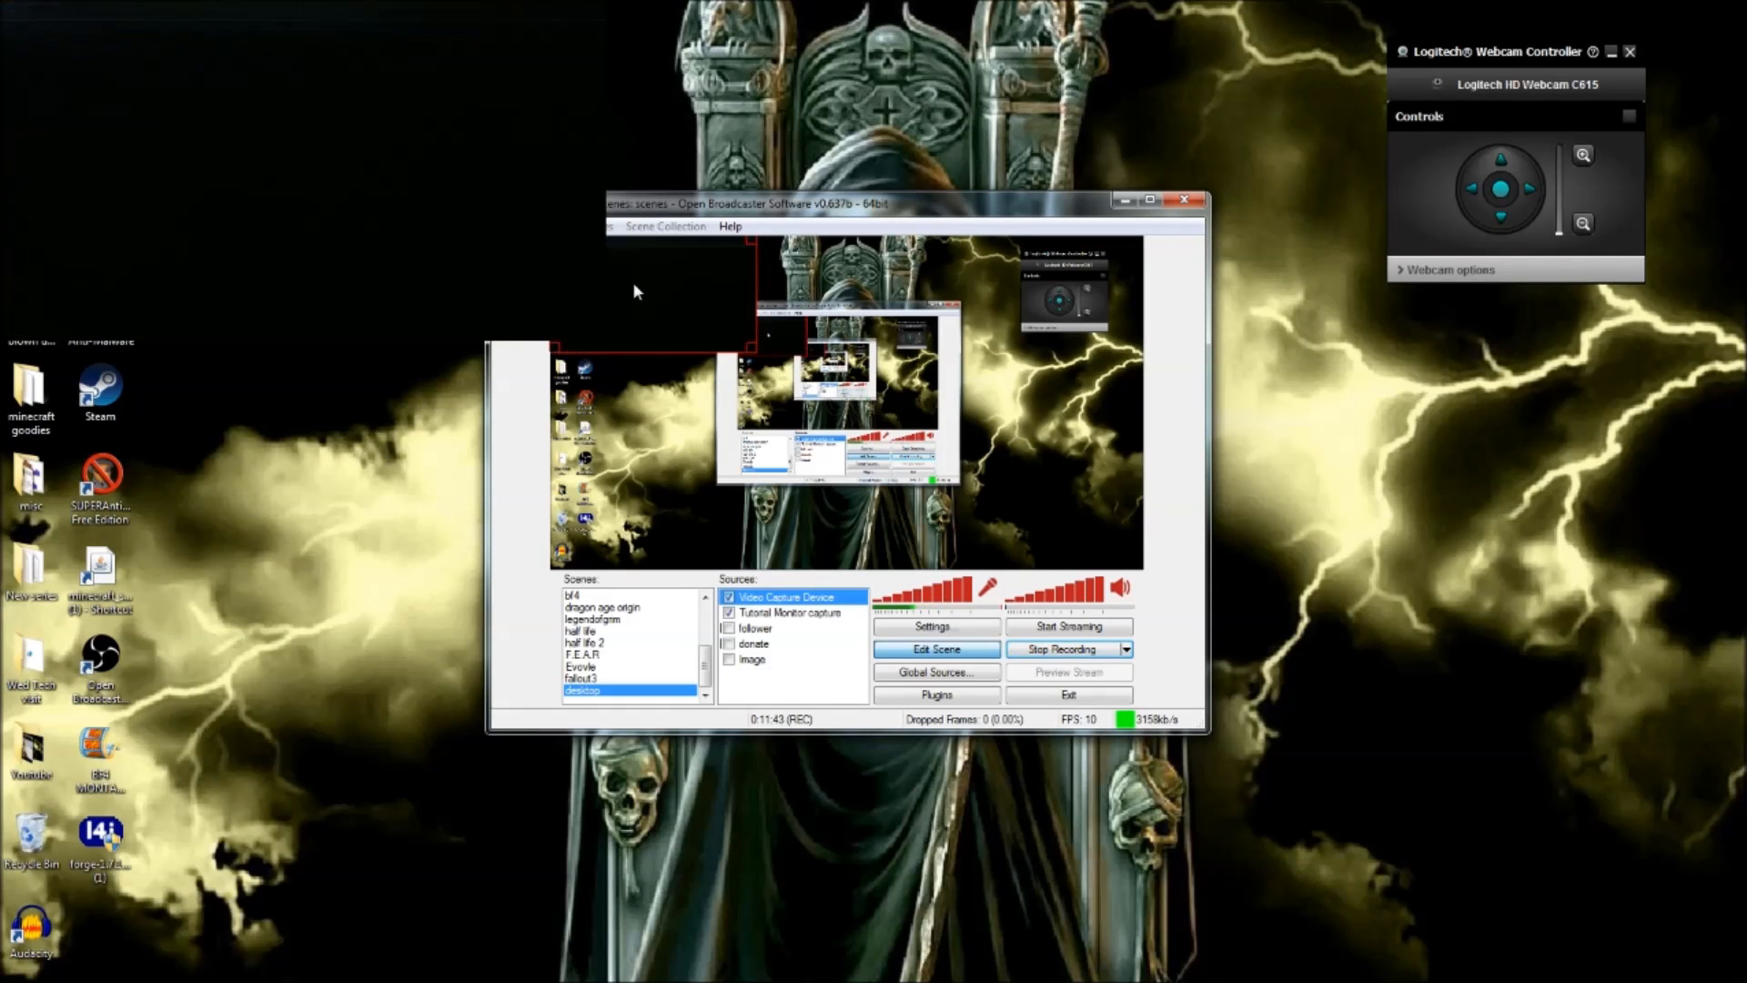
{"action": "left_click", "coordinate": [771, 693]}
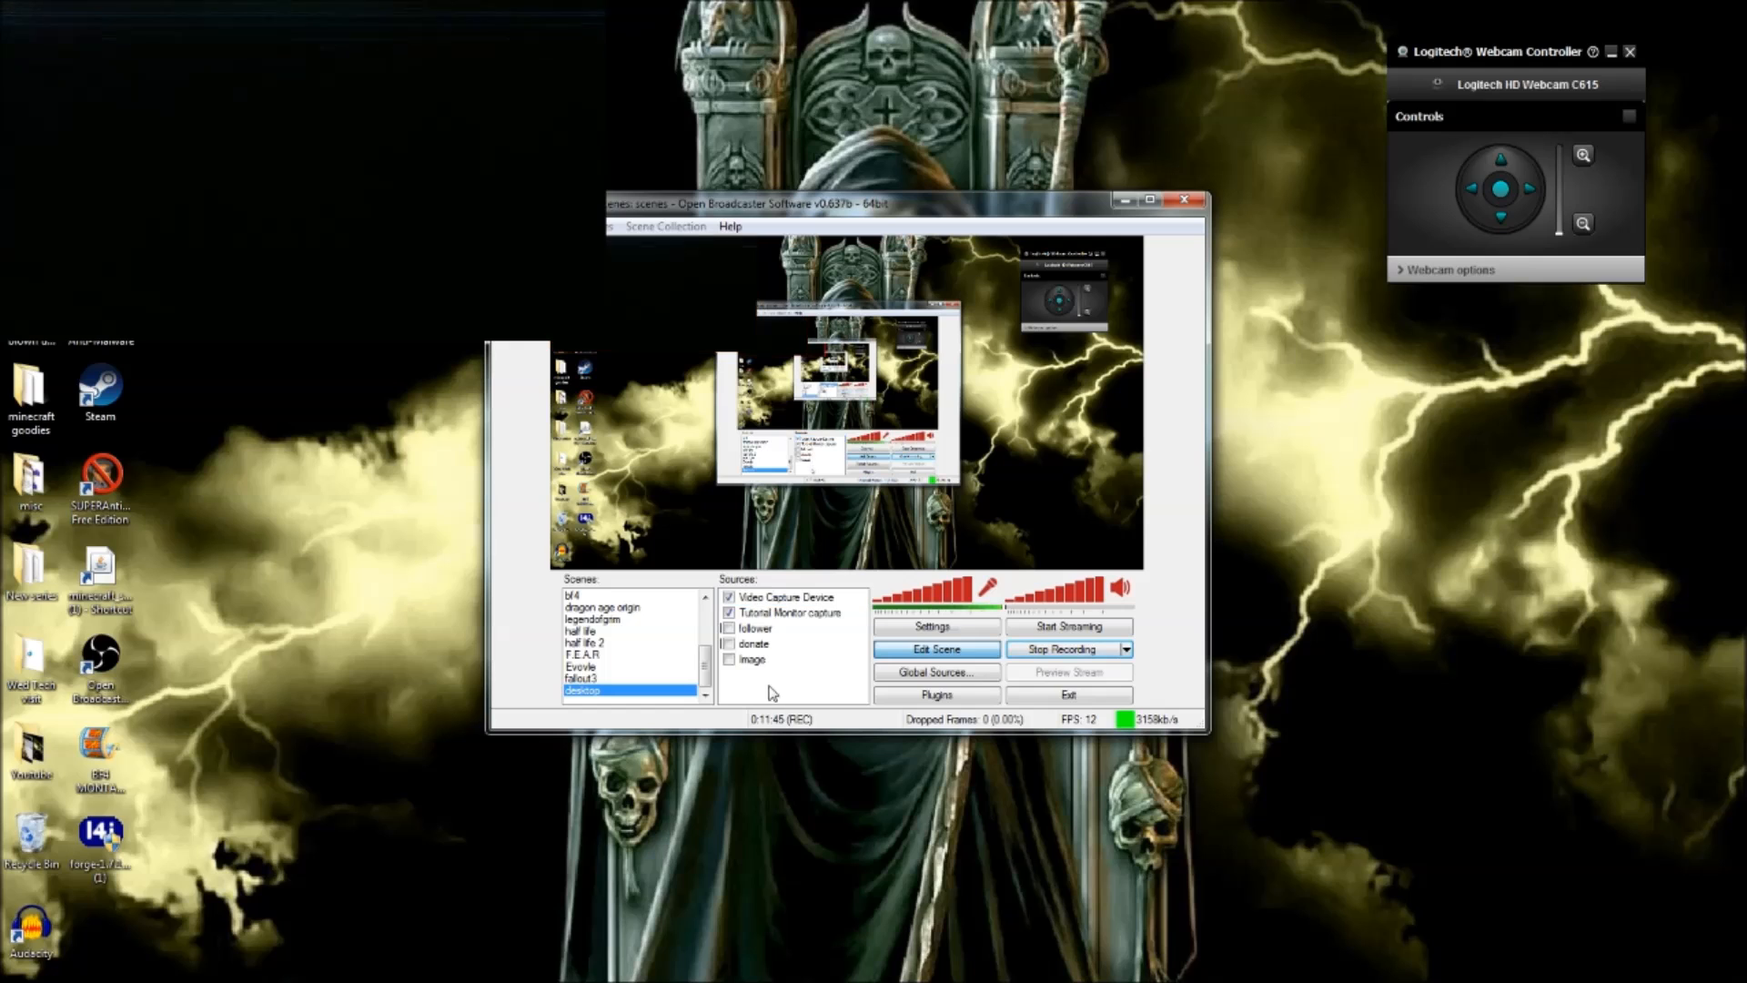